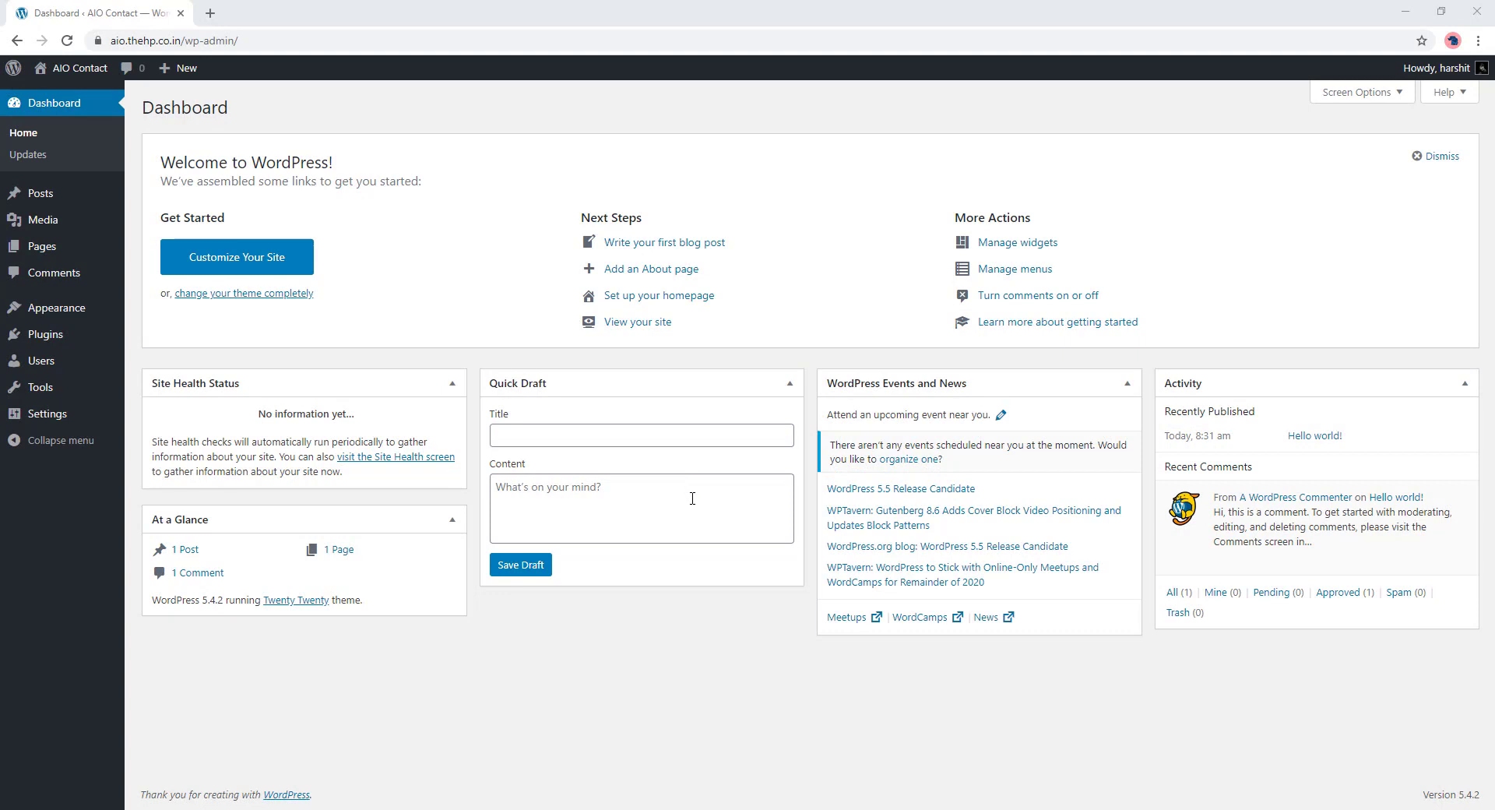
Step: Upload codecanyon-aio-contact.zip from the Downloads folder as a new plugin, install it and activate it
{"action": "mouse_move", "coordinate": [55, 336]}
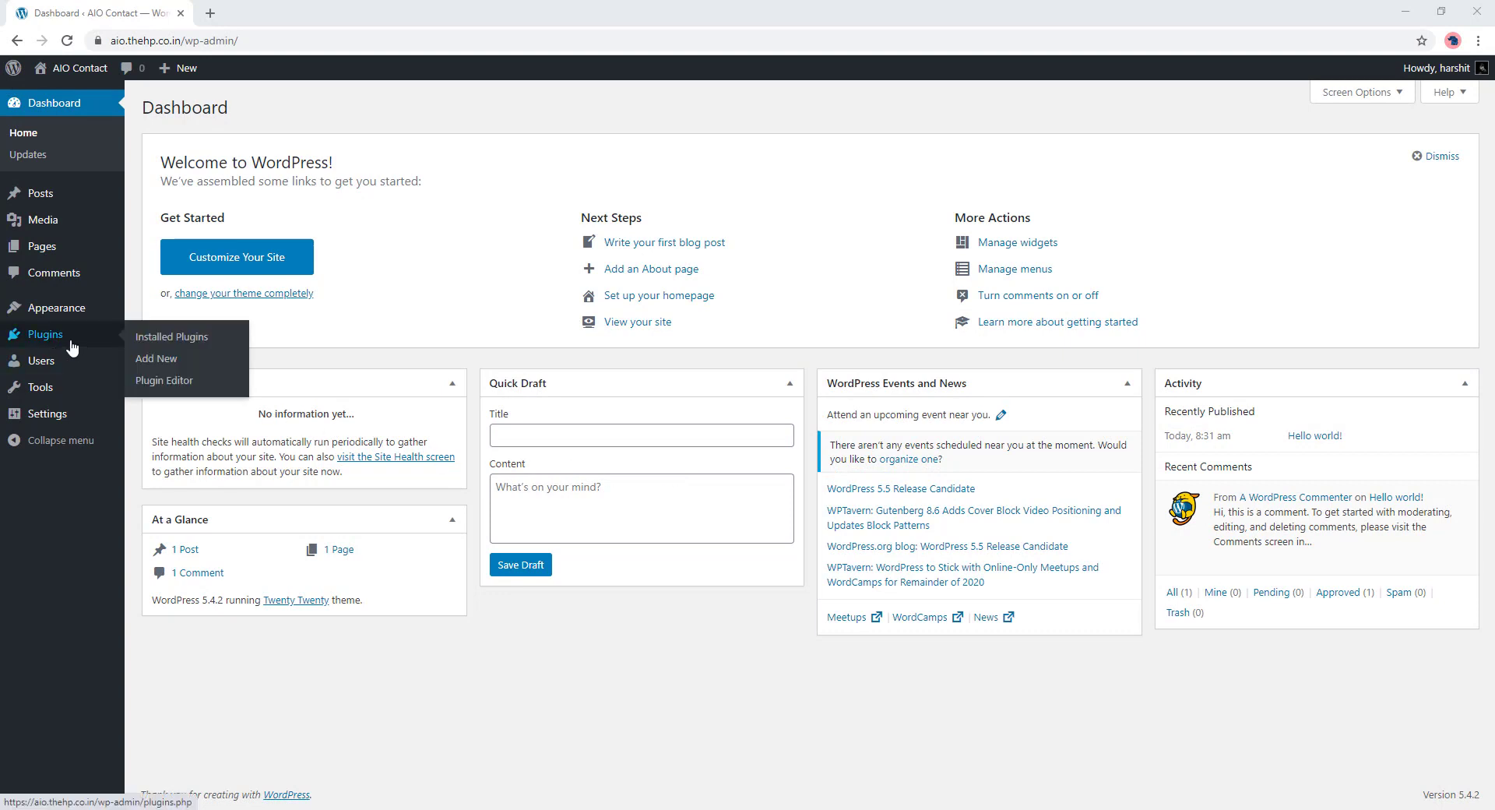
{"action": "left_click", "coordinate": [147, 361]}
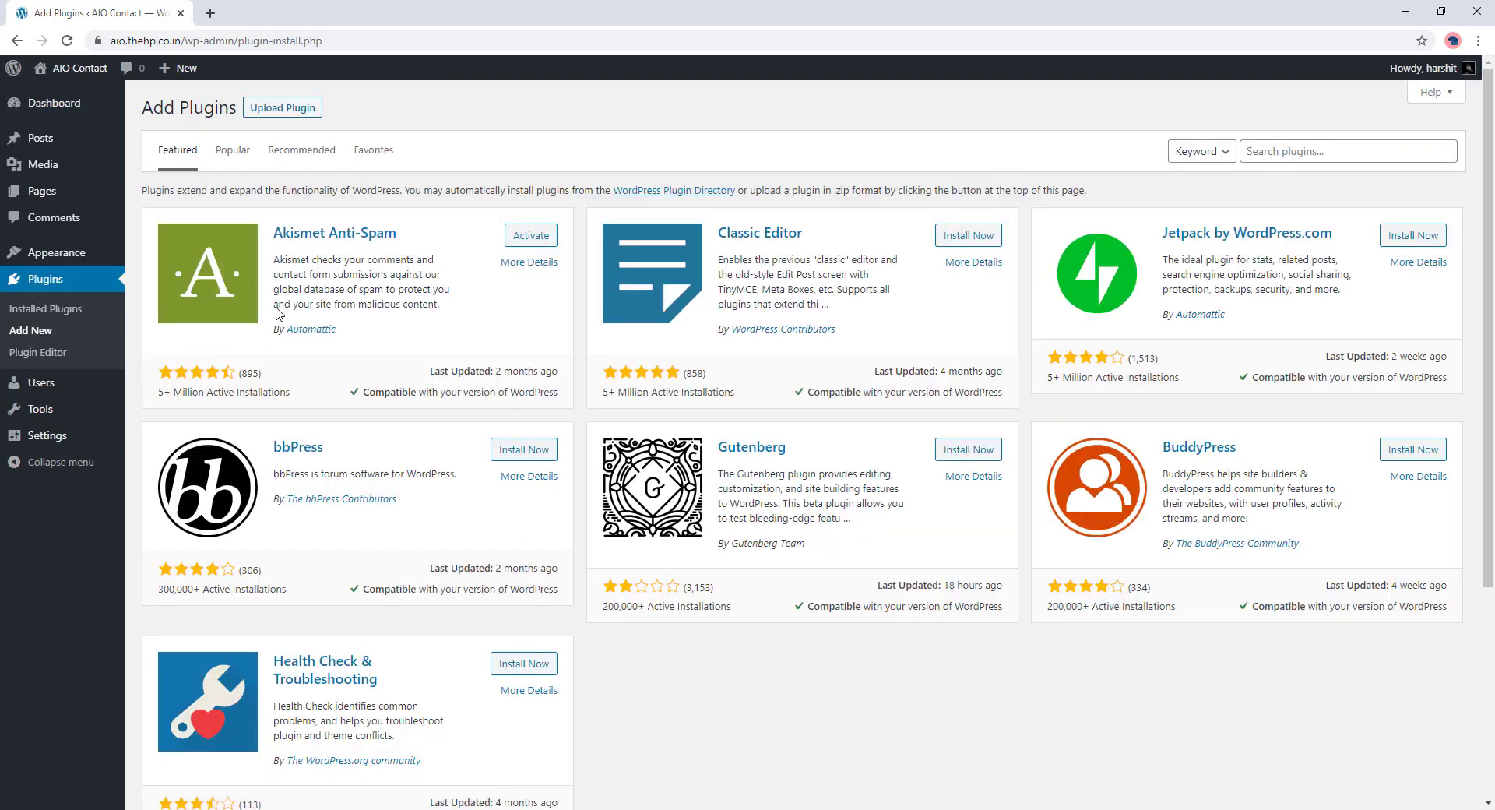
{"action": "left_click", "coordinate": [288, 108]}
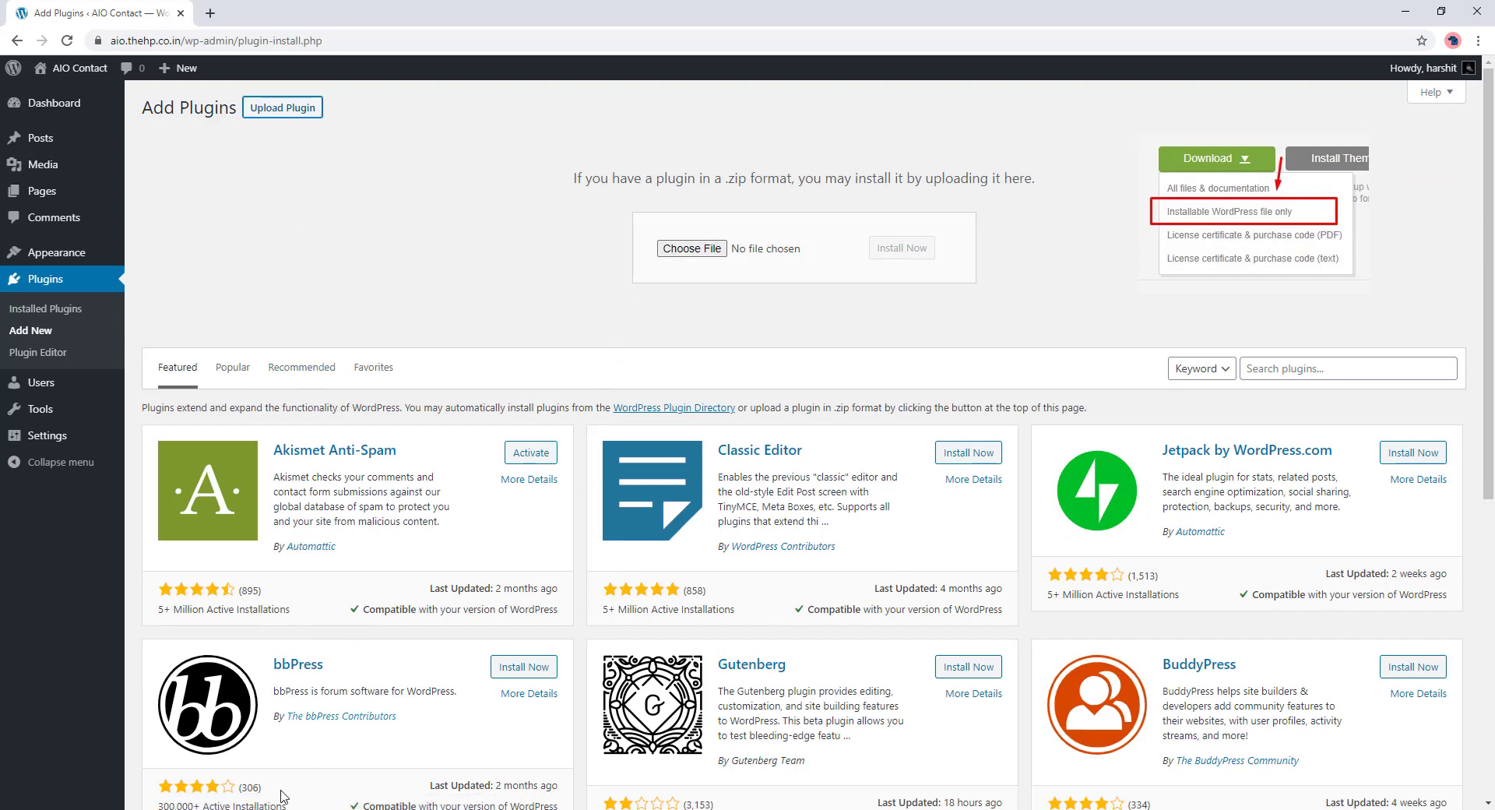
{"action": "left_click", "coordinate": [331, 739]}
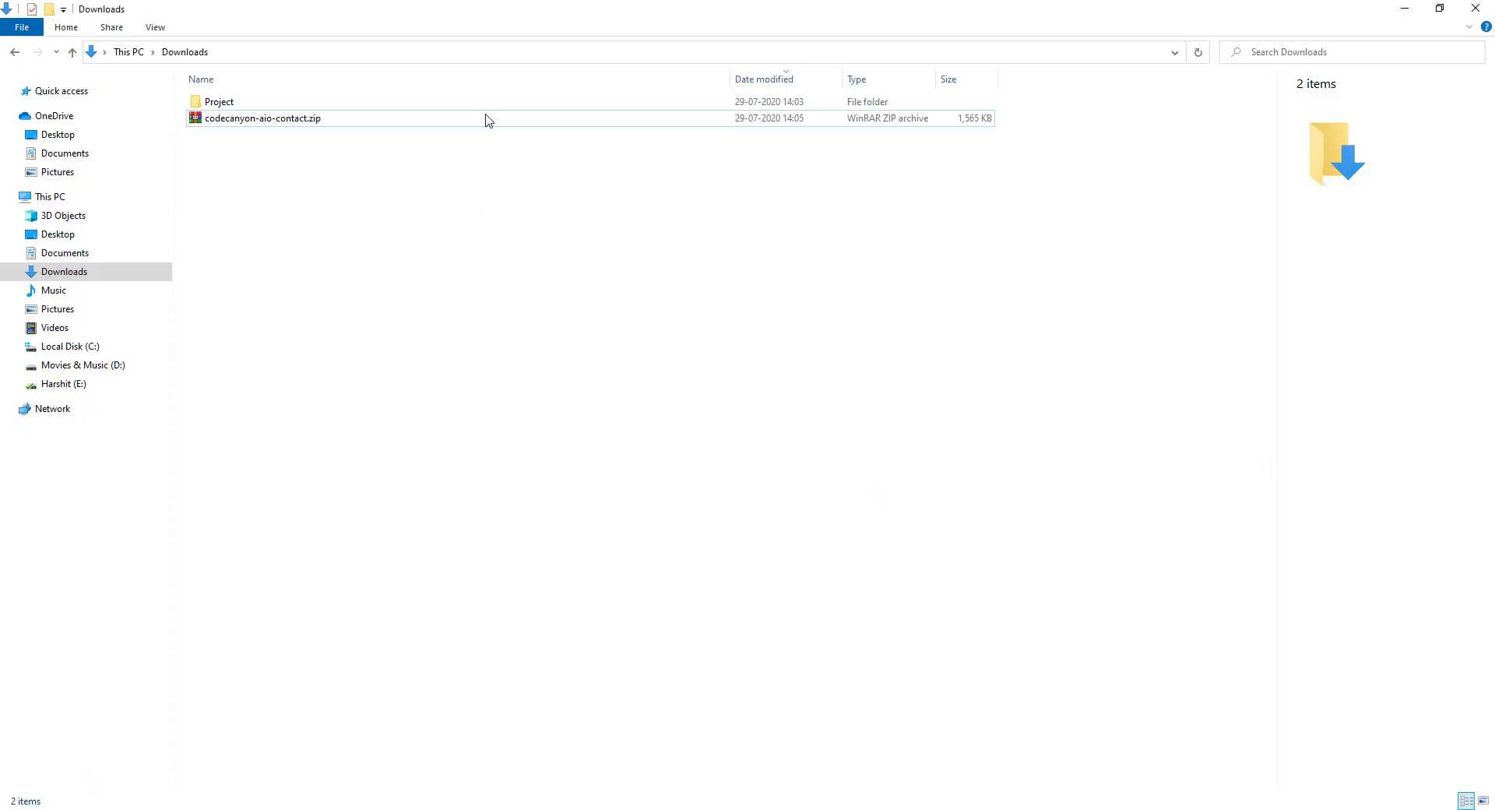
{"action": "left_click_drag", "start_coordinate": [490, 10], "coordinate": [1197, 279]}
{"action": "left_click_drag", "start_coordinate": [988, 387], "coordinate": [691, 249]}
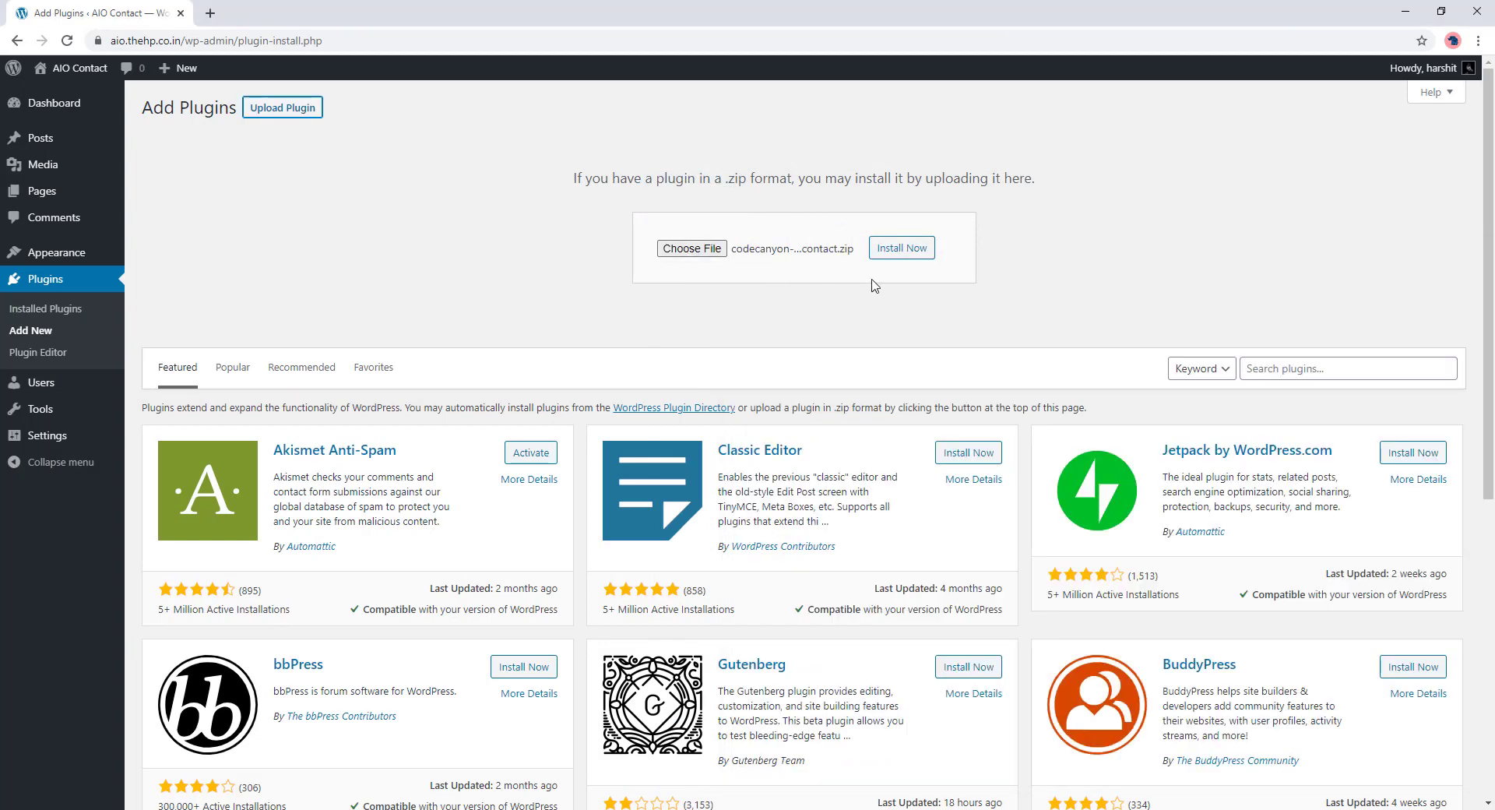
{"action": "left_click", "coordinate": [899, 249]}
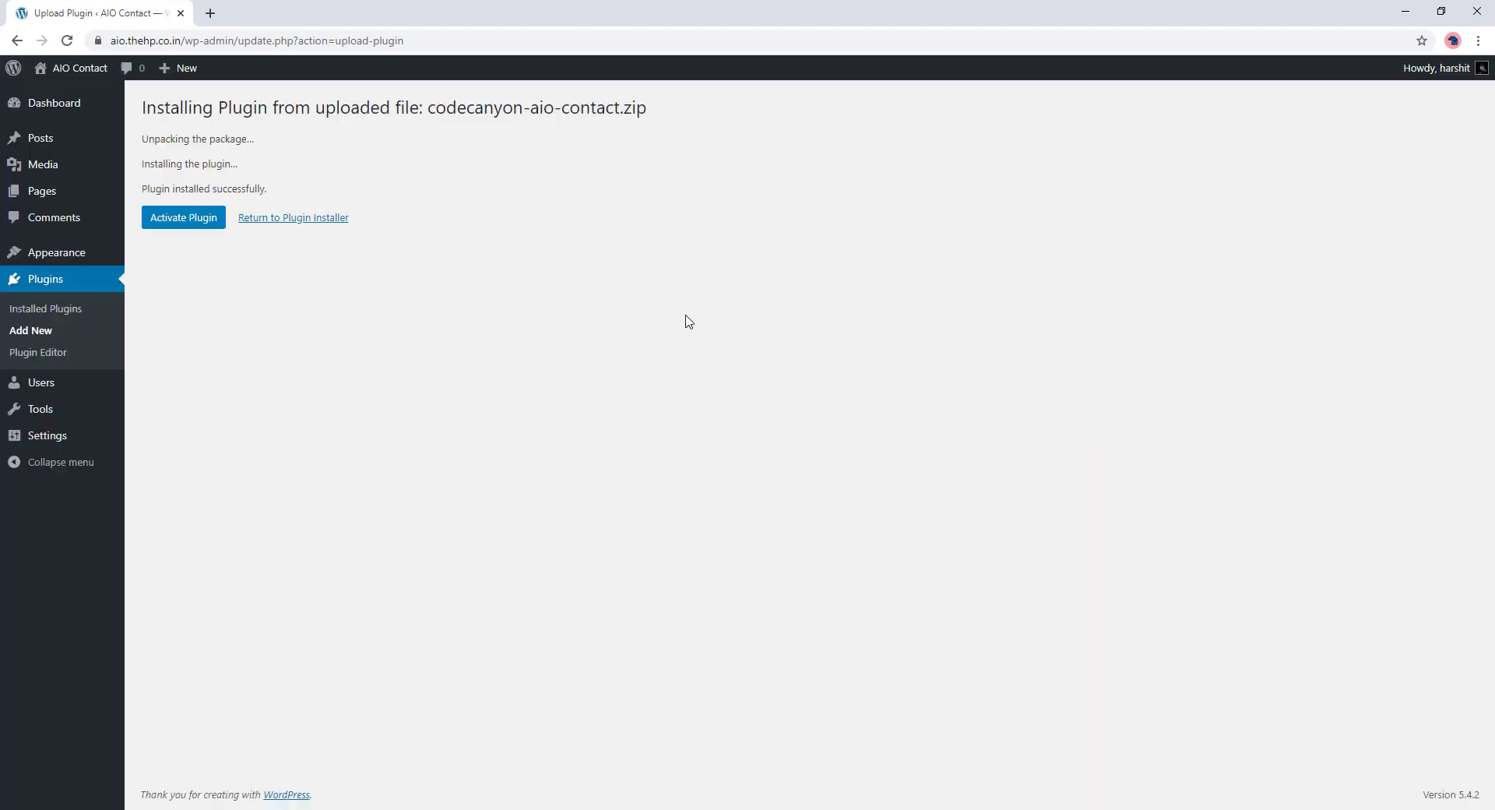
{"action": "left_click", "coordinate": [184, 220]}
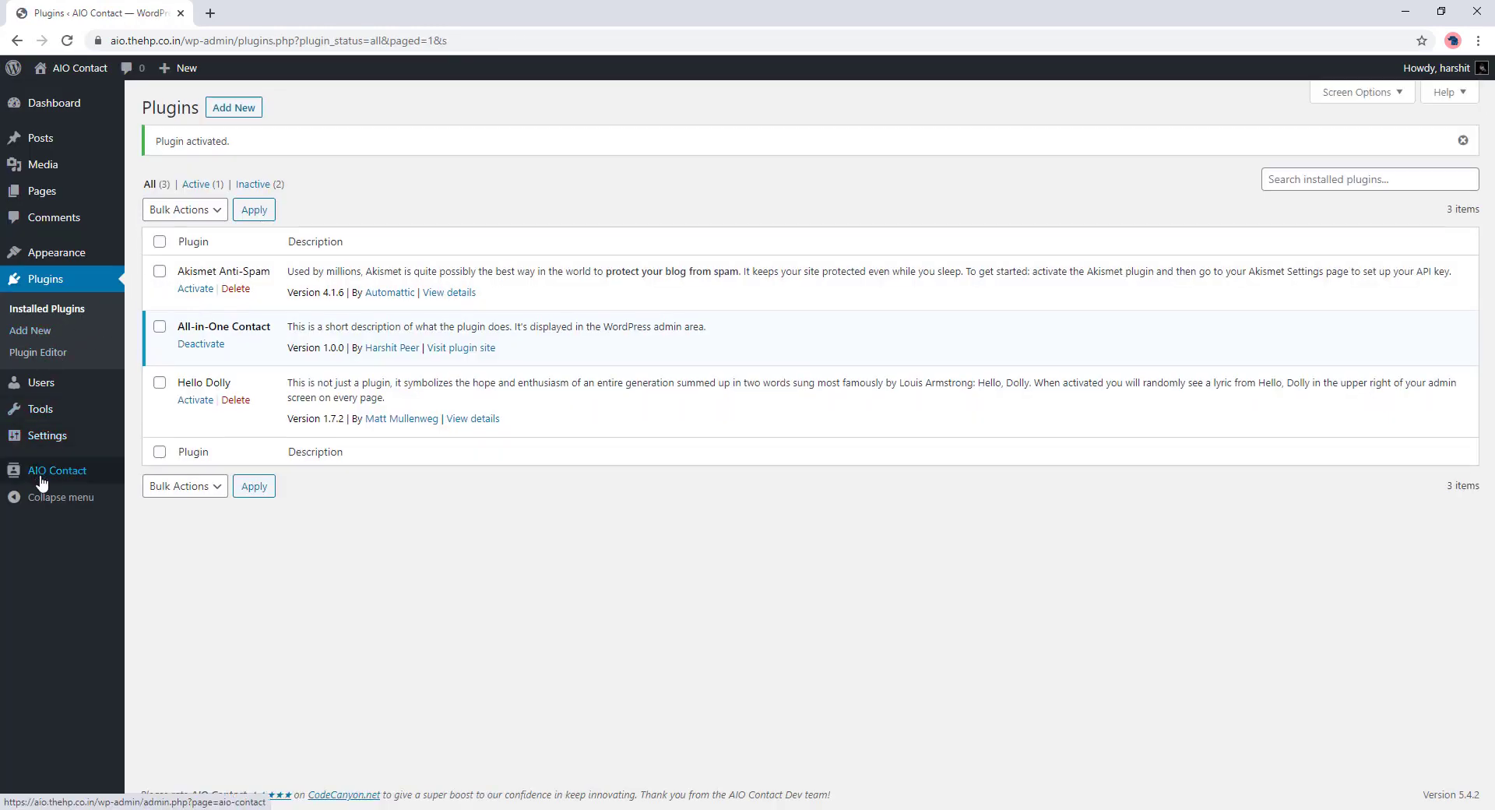
Step: Import the sample items into the AIO Contact plugin
{"action": "left_click", "coordinate": [41, 483]}
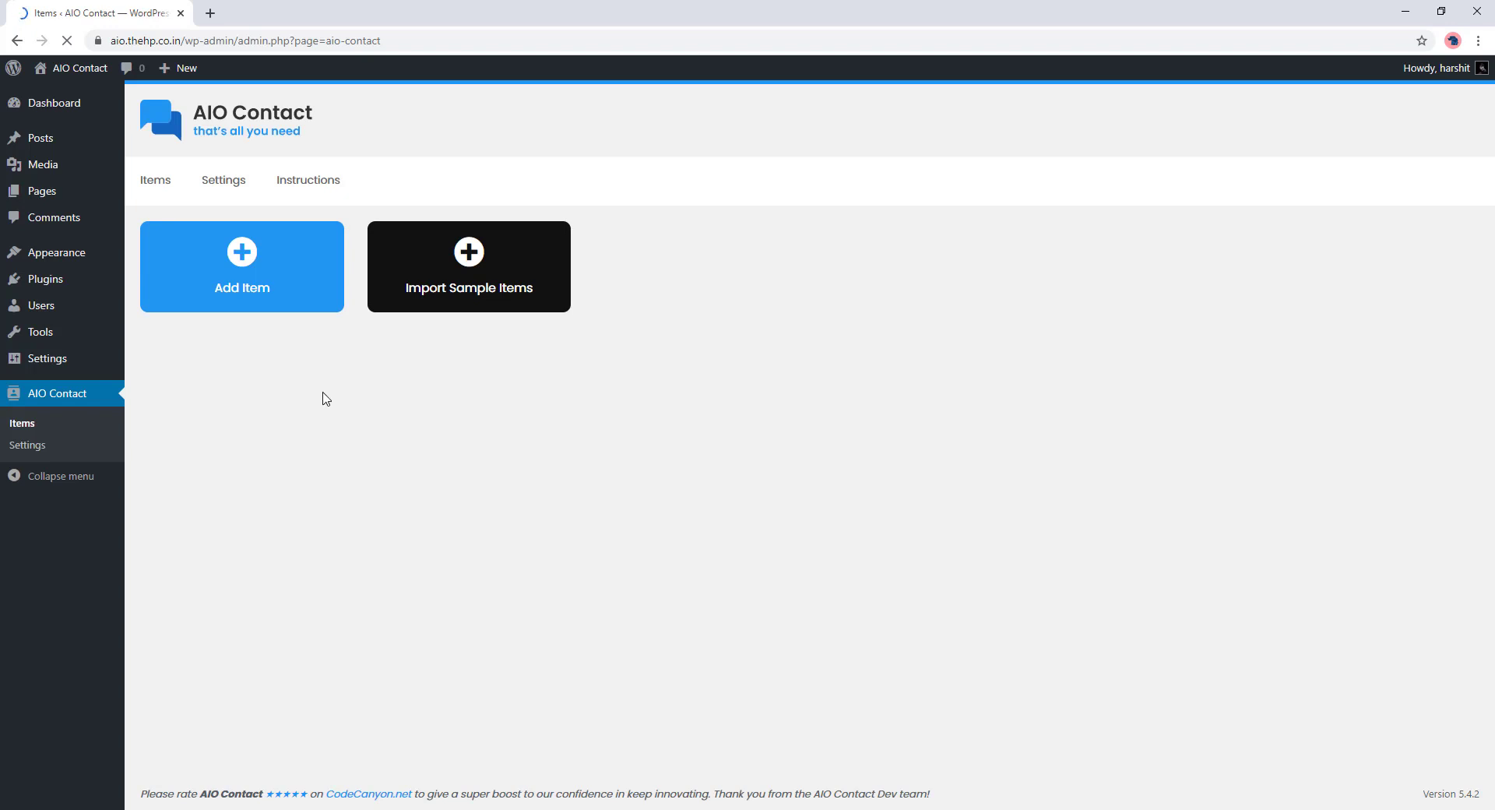
{"action": "left_click", "coordinate": [445, 287]}
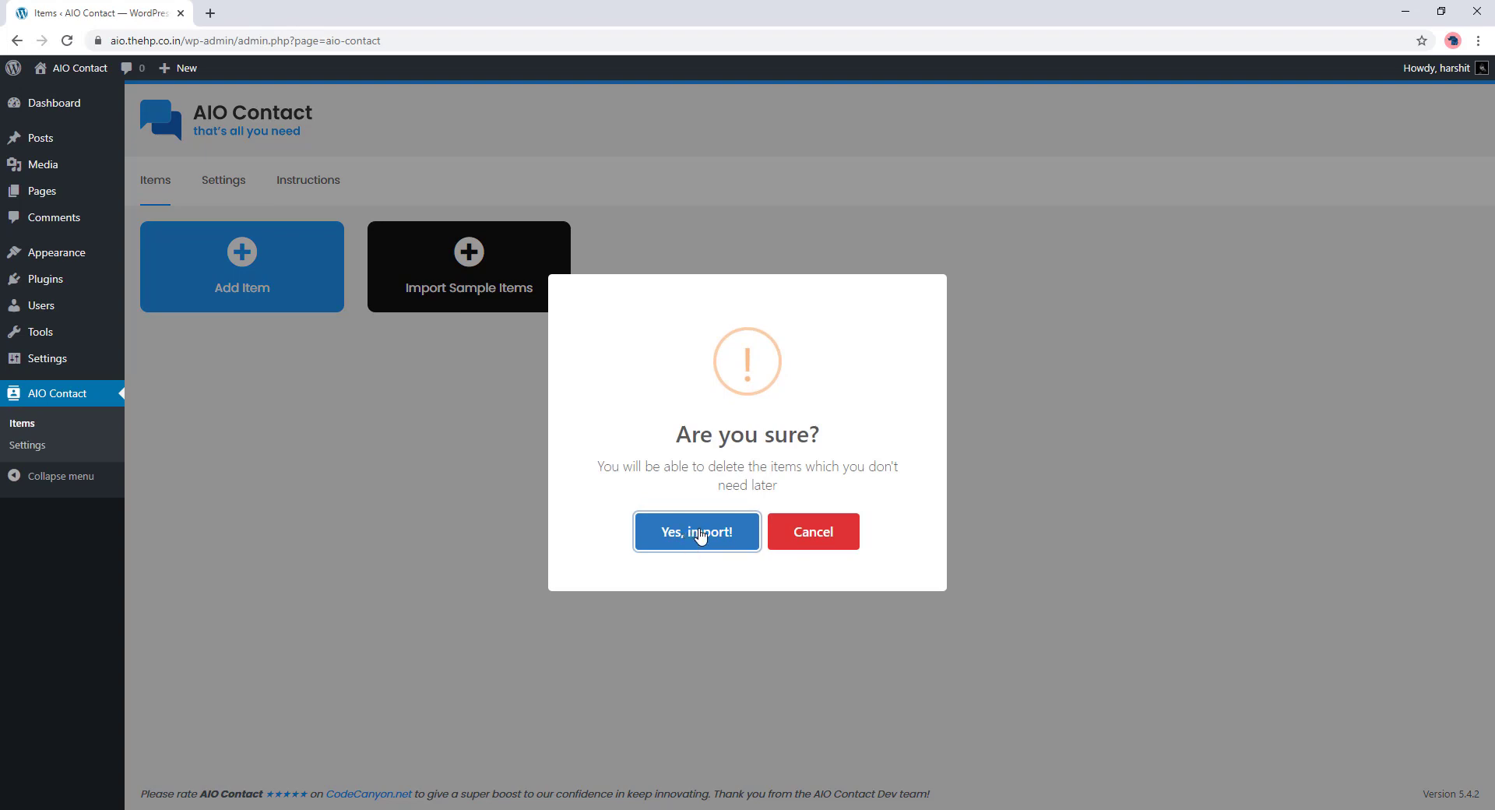
{"action": "left_click", "coordinate": [699, 535]}
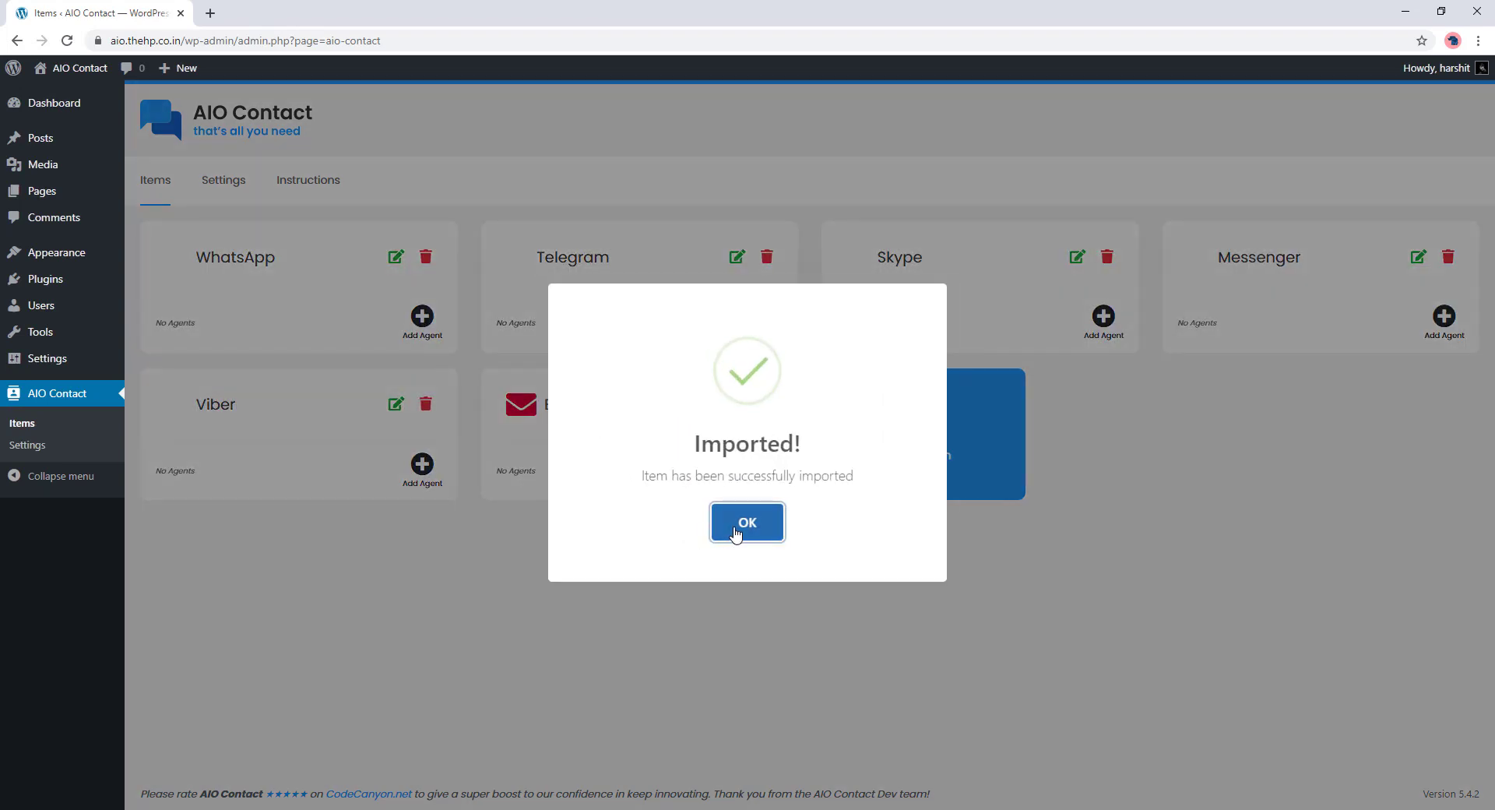
{"action": "left_click", "coordinate": [734, 531]}
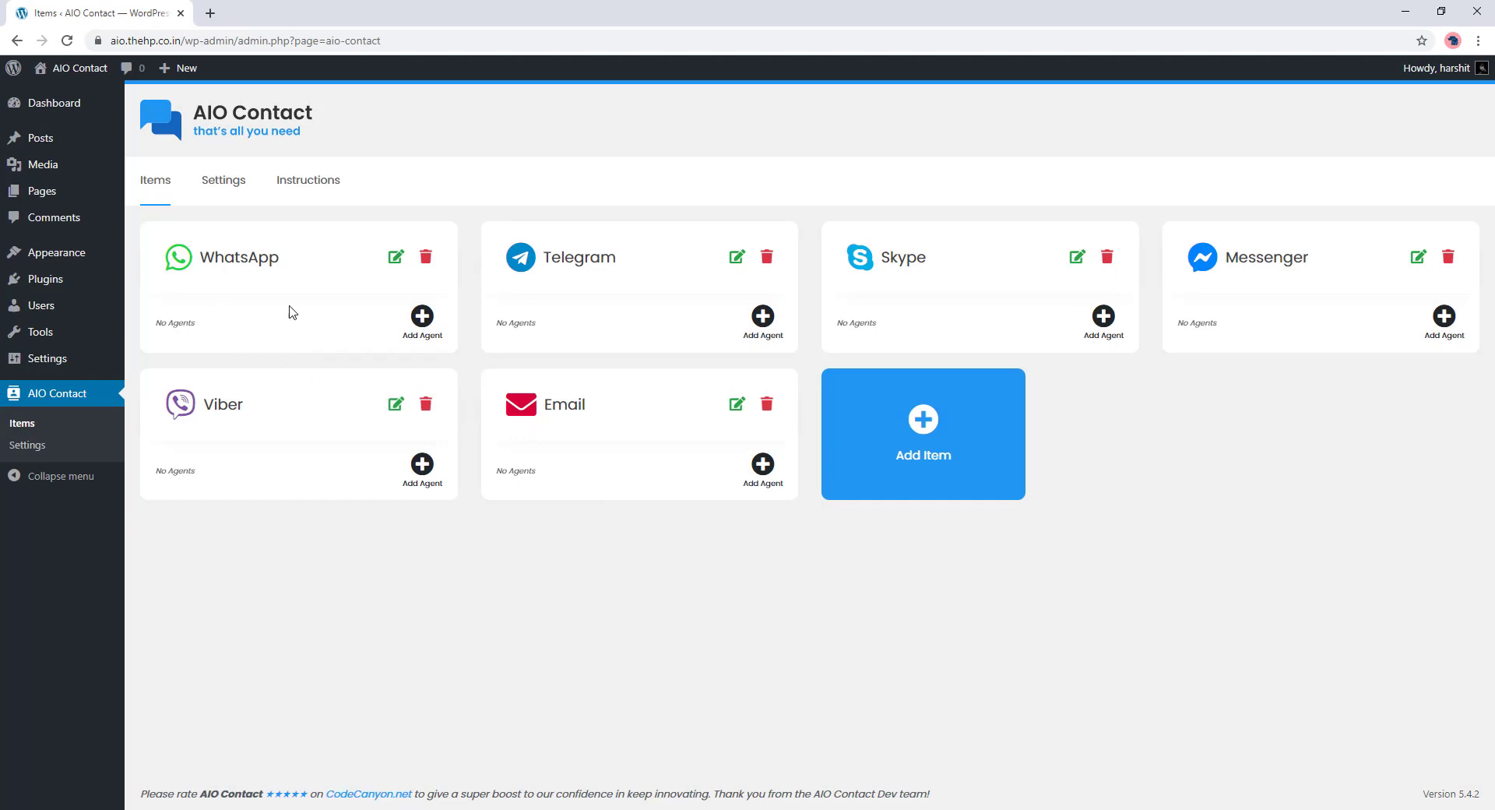
{"action": "left_click", "coordinate": [395, 256]}
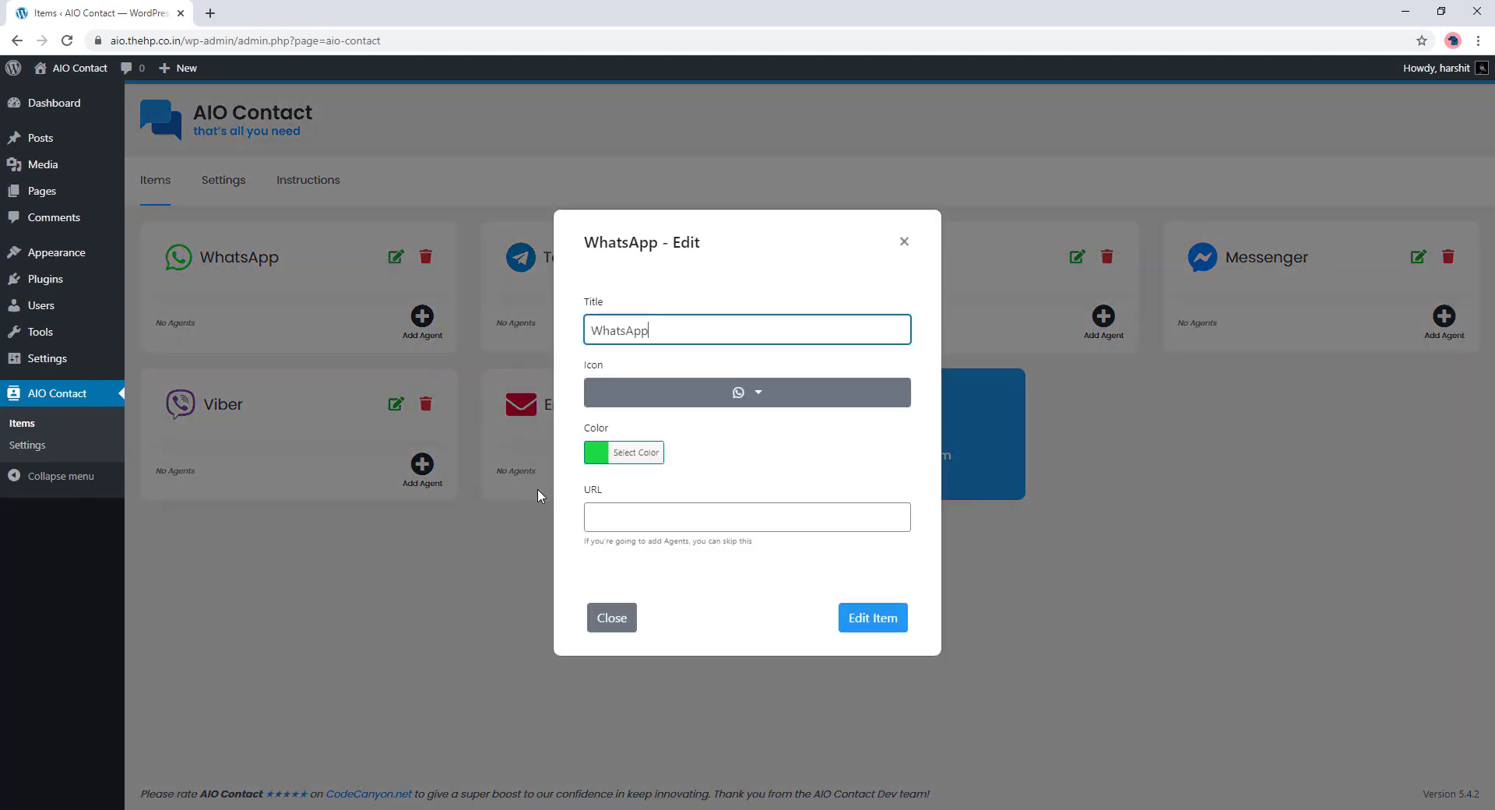
{"action": "left_click", "coordinate": [614, 511]}
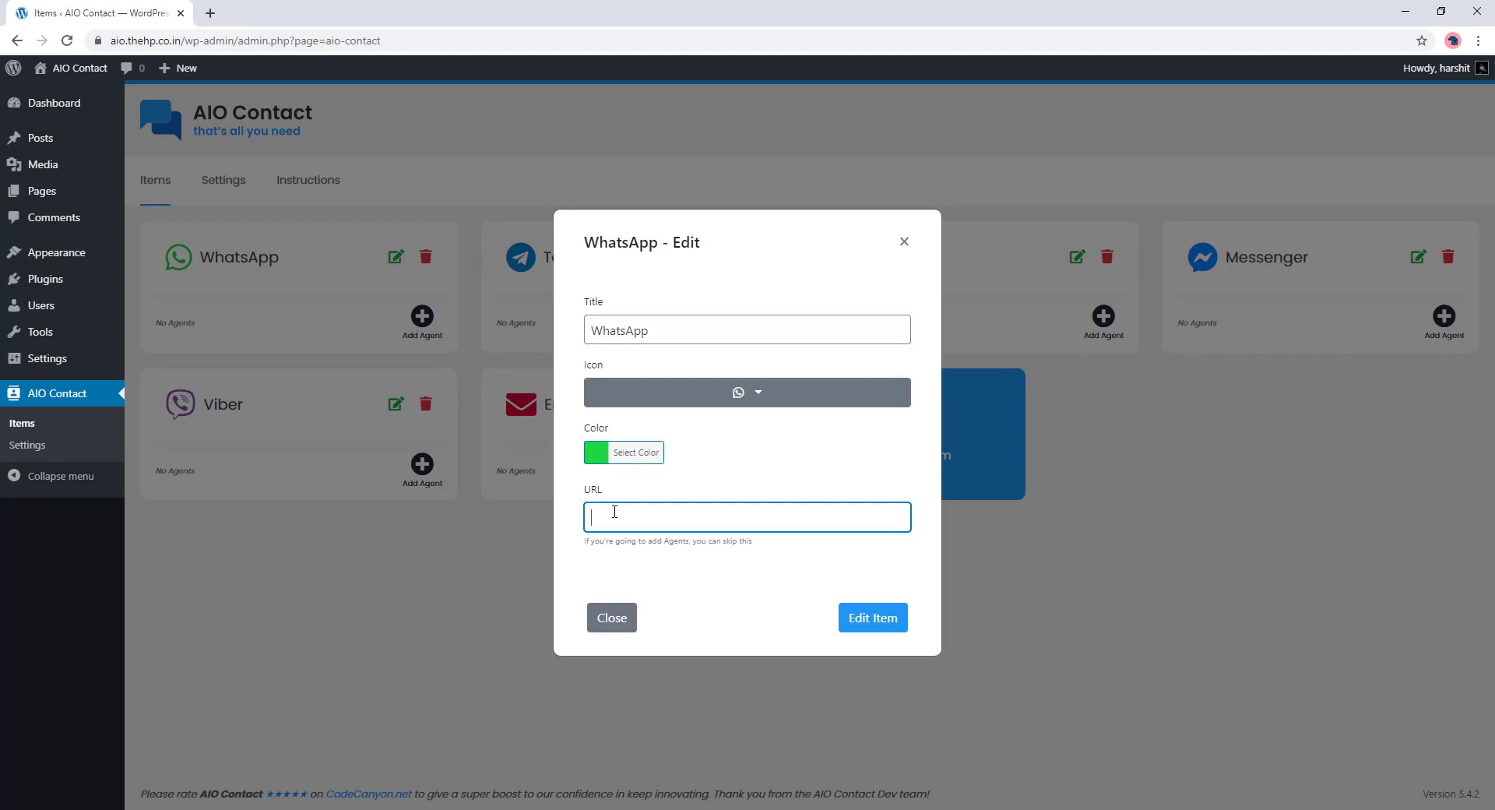
{"action": "type", "text": "https://wa.me/1234567890"}
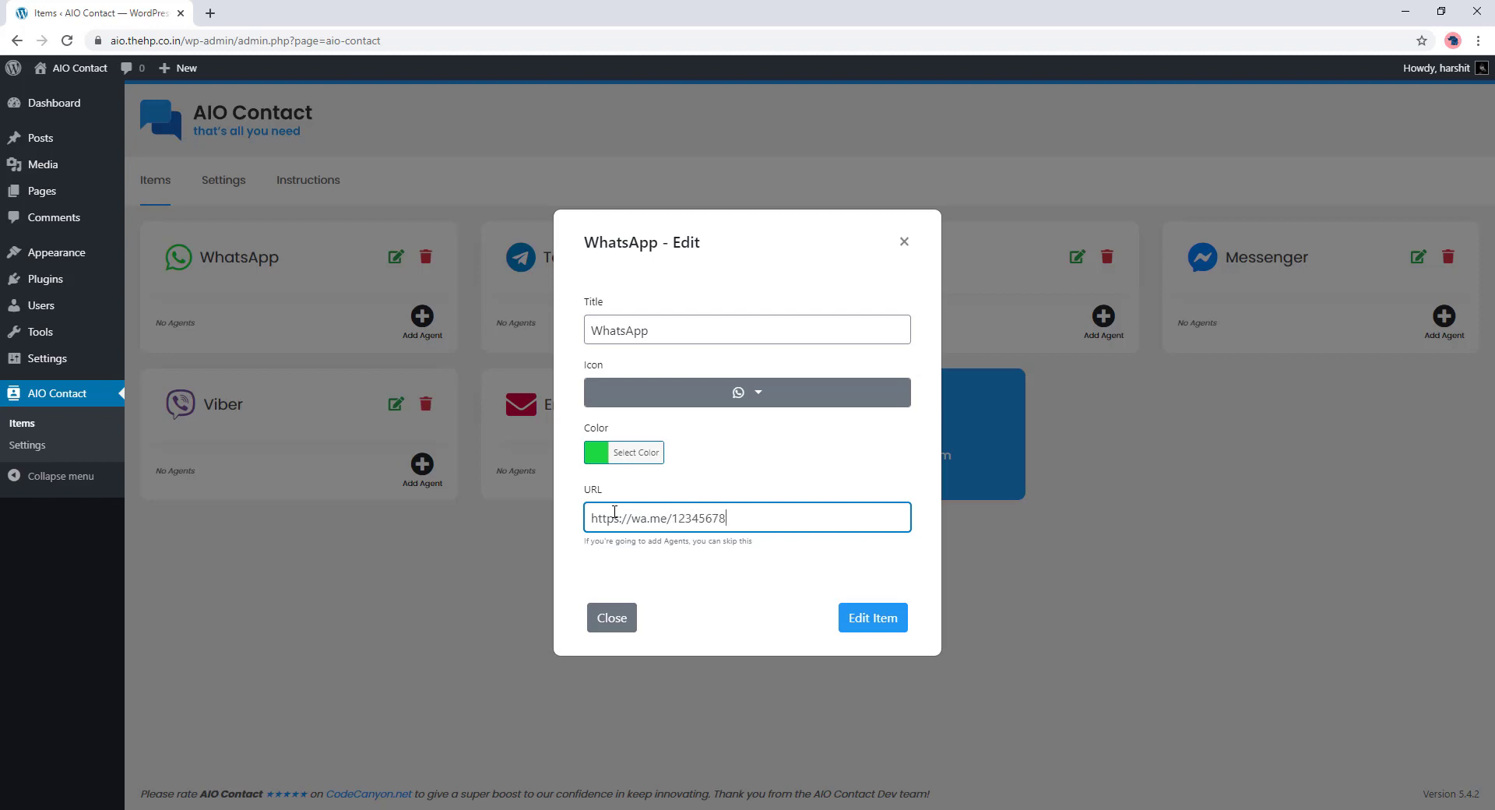
{"action": "left_click", "coordinate": [897, 612]}
{"action": "left_click", "coordinate": [735, 526]}
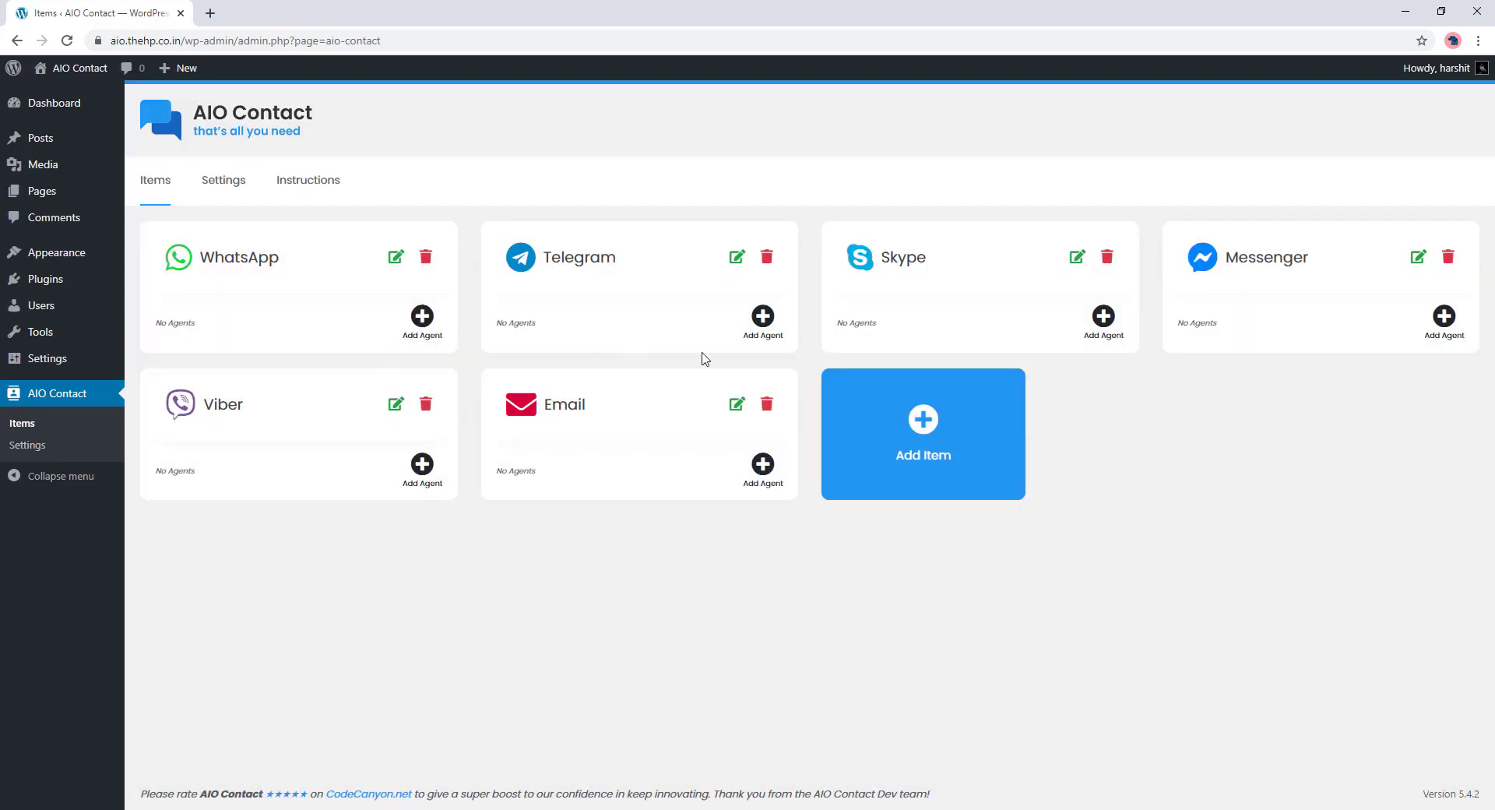
Step: Start a new agent for the Telegram item, with the agent's first name and the short-haired man's picture from the media library as avatar
{"action": "left_click", "coordinate": [763, 316]}
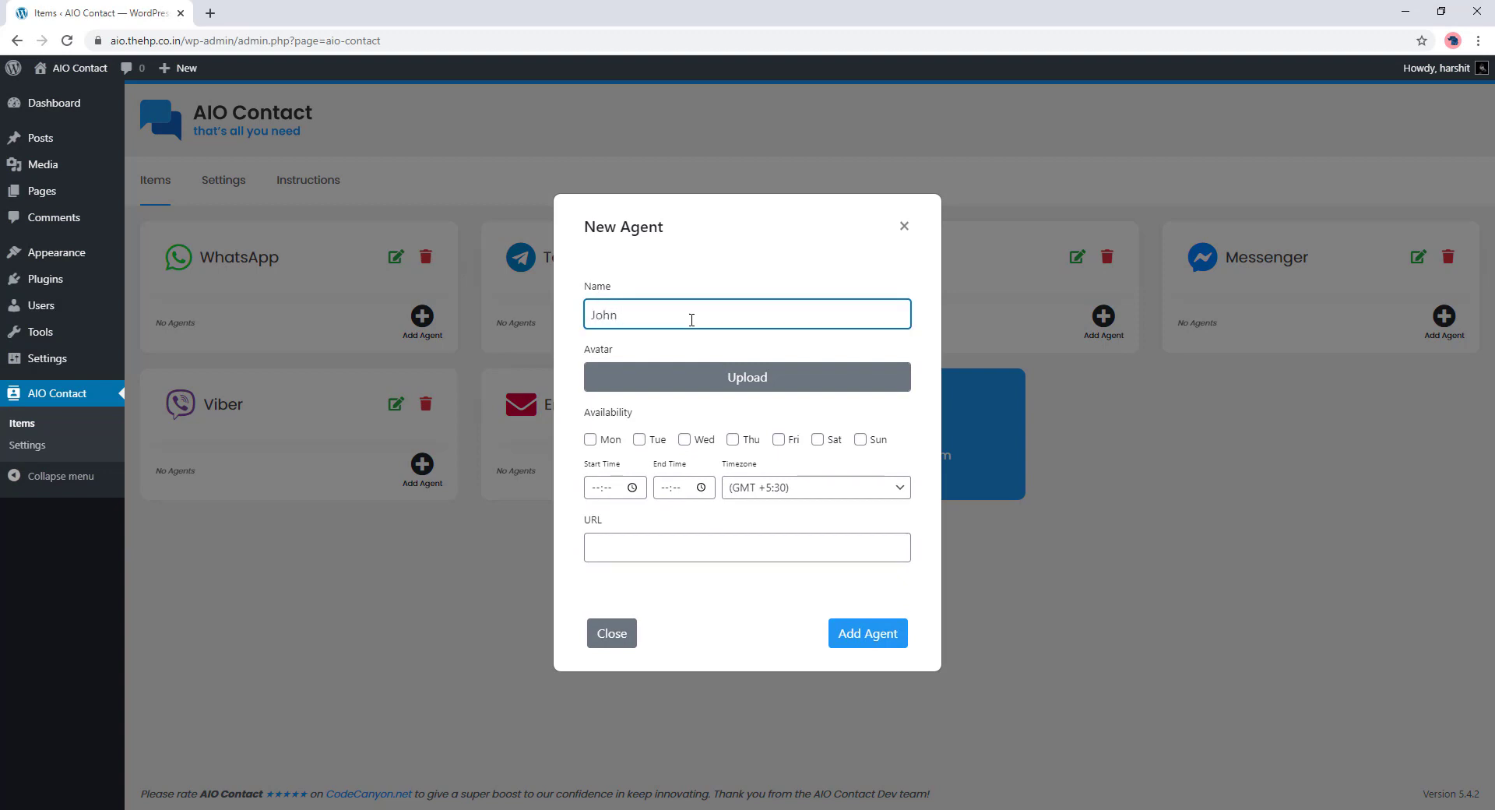
{"action": "left_click", "coordinate": [703, 374]}
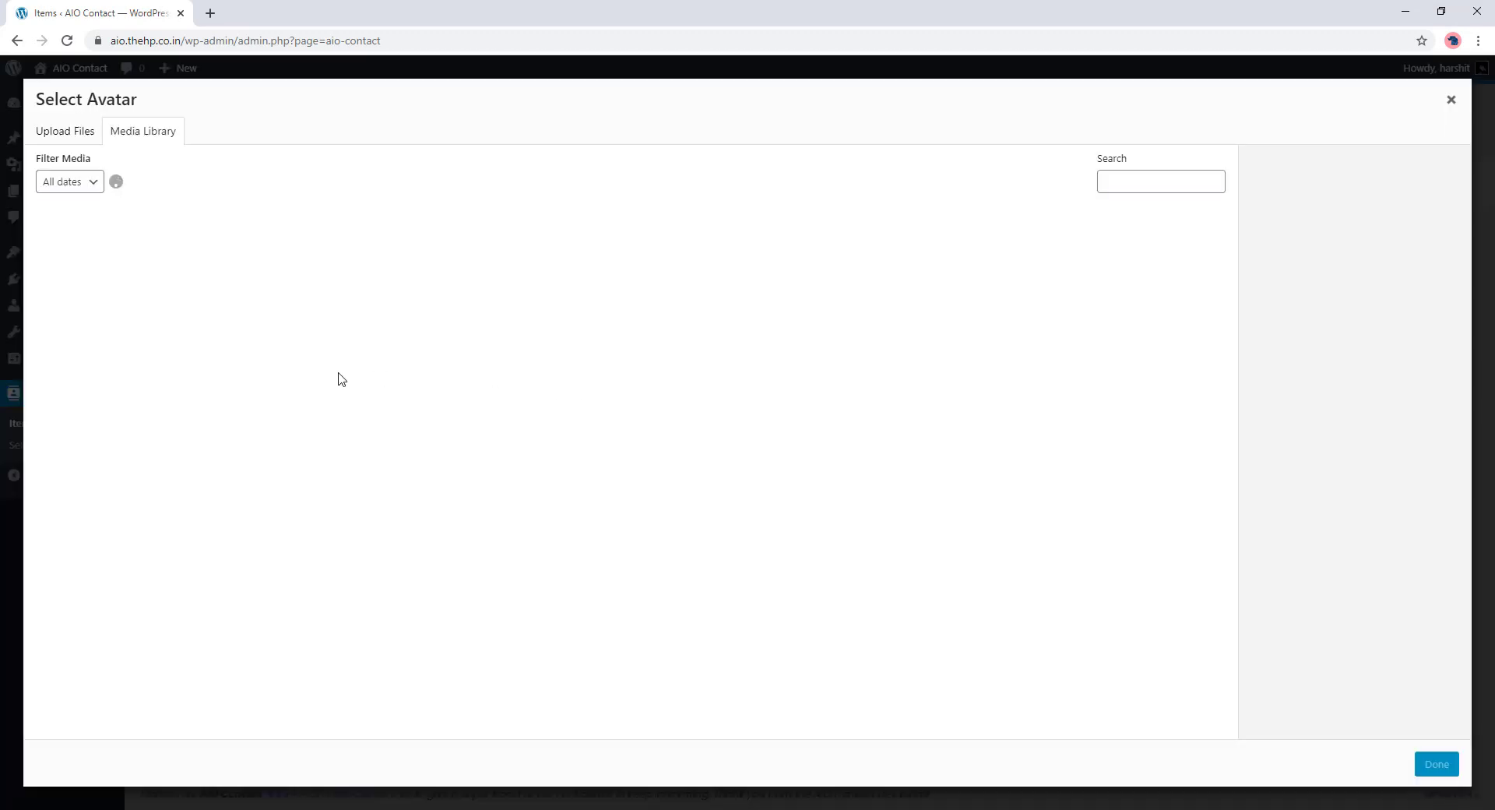
{"action": "left_click", "coordinate": [199, 279]}
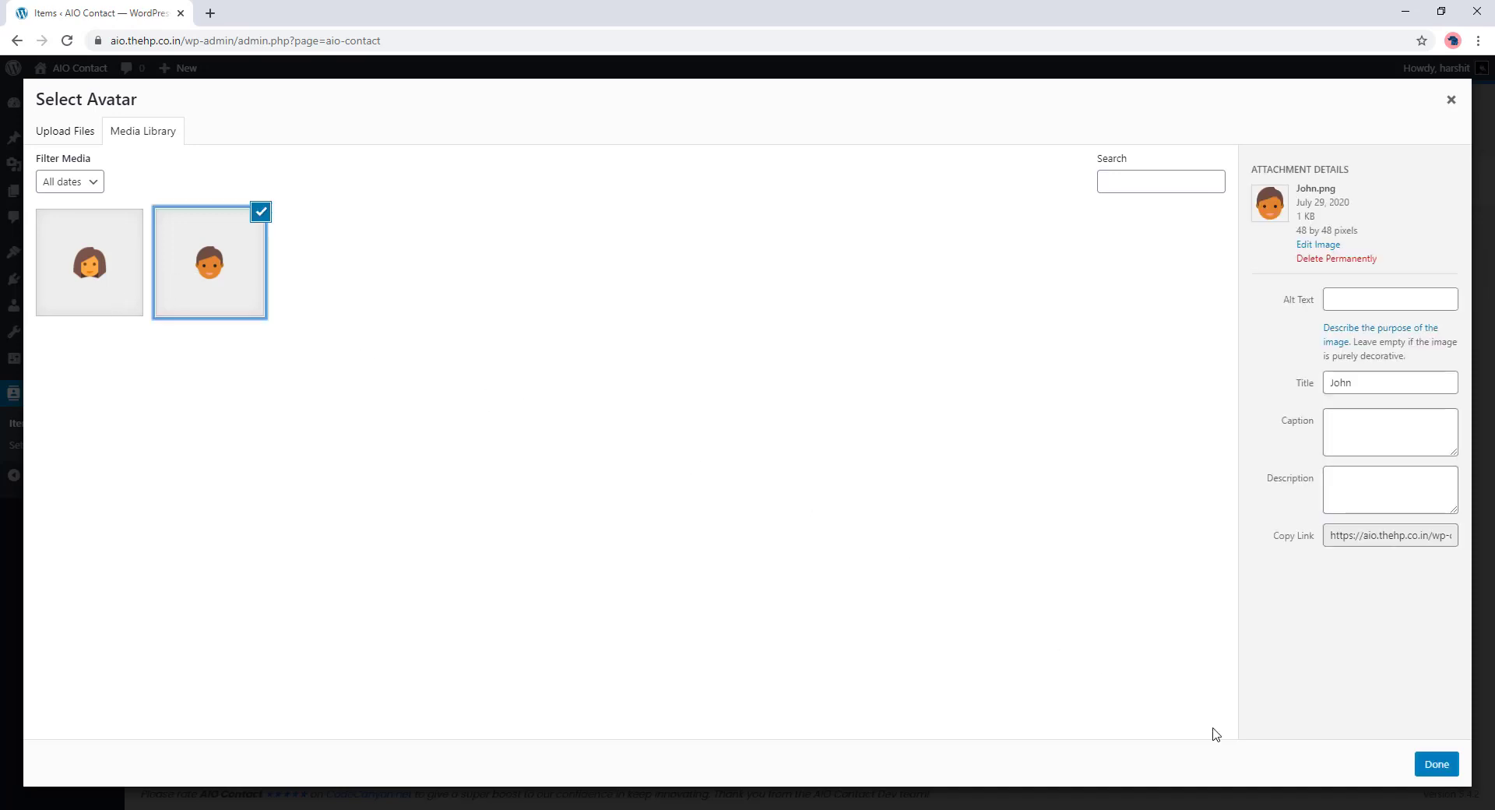
{"action": "left_click", "coordinate": [1436, 764]}
Step: Set the new agent's availability to Mon, Wed and Fri from 09:00 to 18:00
{"action": "left_click", "coordinate": [612, 461]}
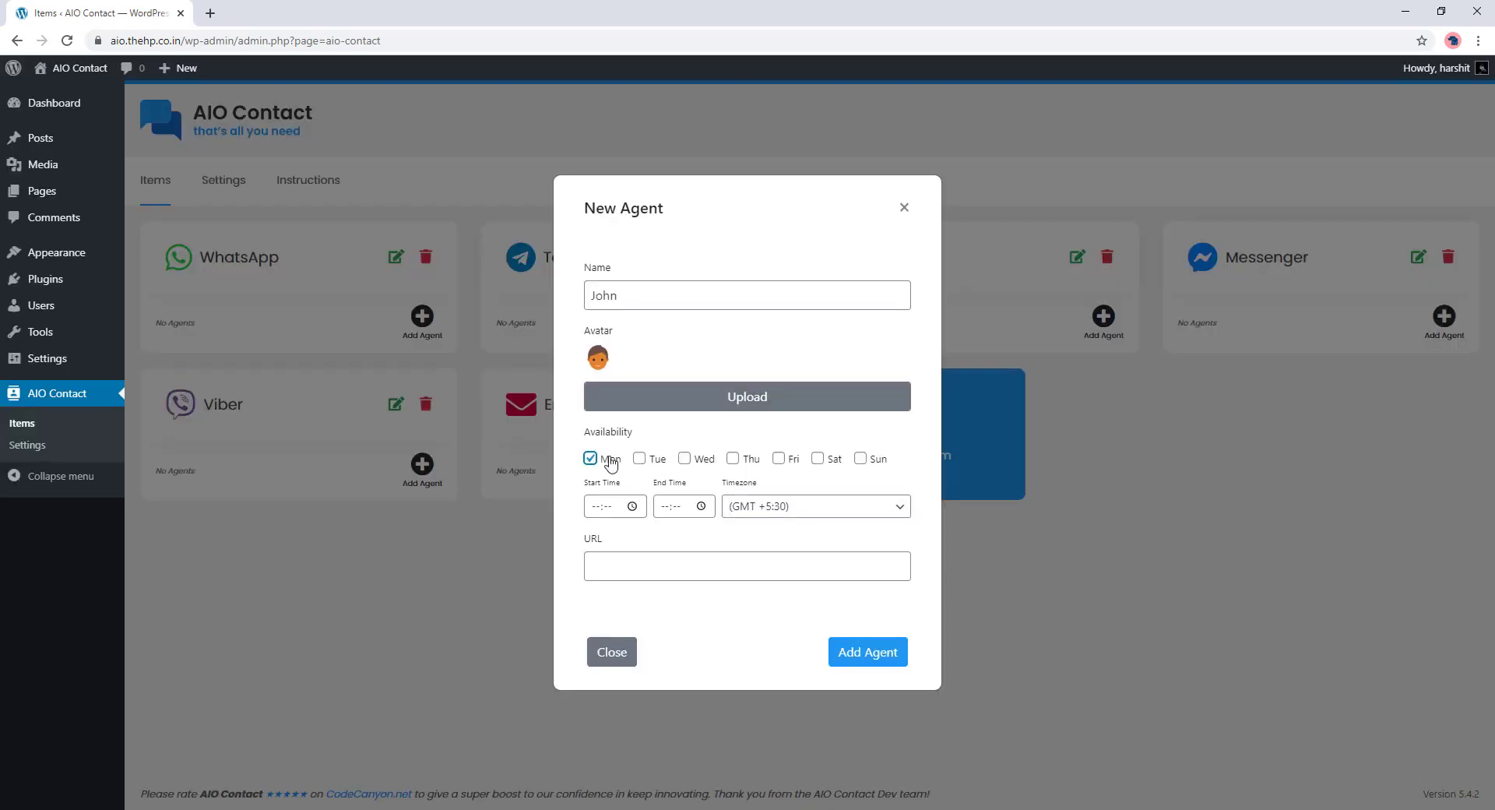
{"action": "left_click", "coordinate": [684, 459]}
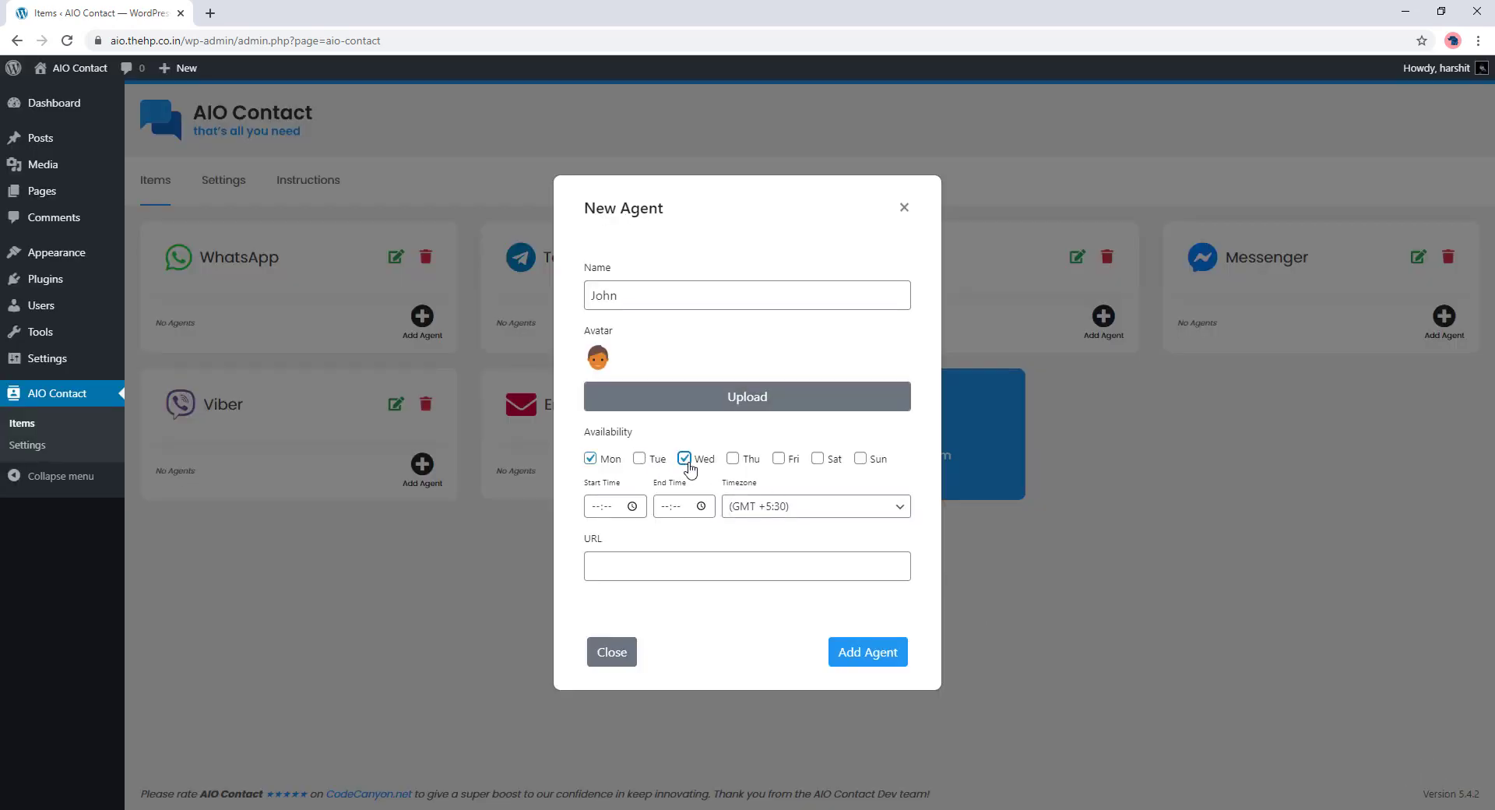
{"action": "left_click", "coordinate": [778, 458]}
{"action": "left_click", "coordinate": [597, 506]}
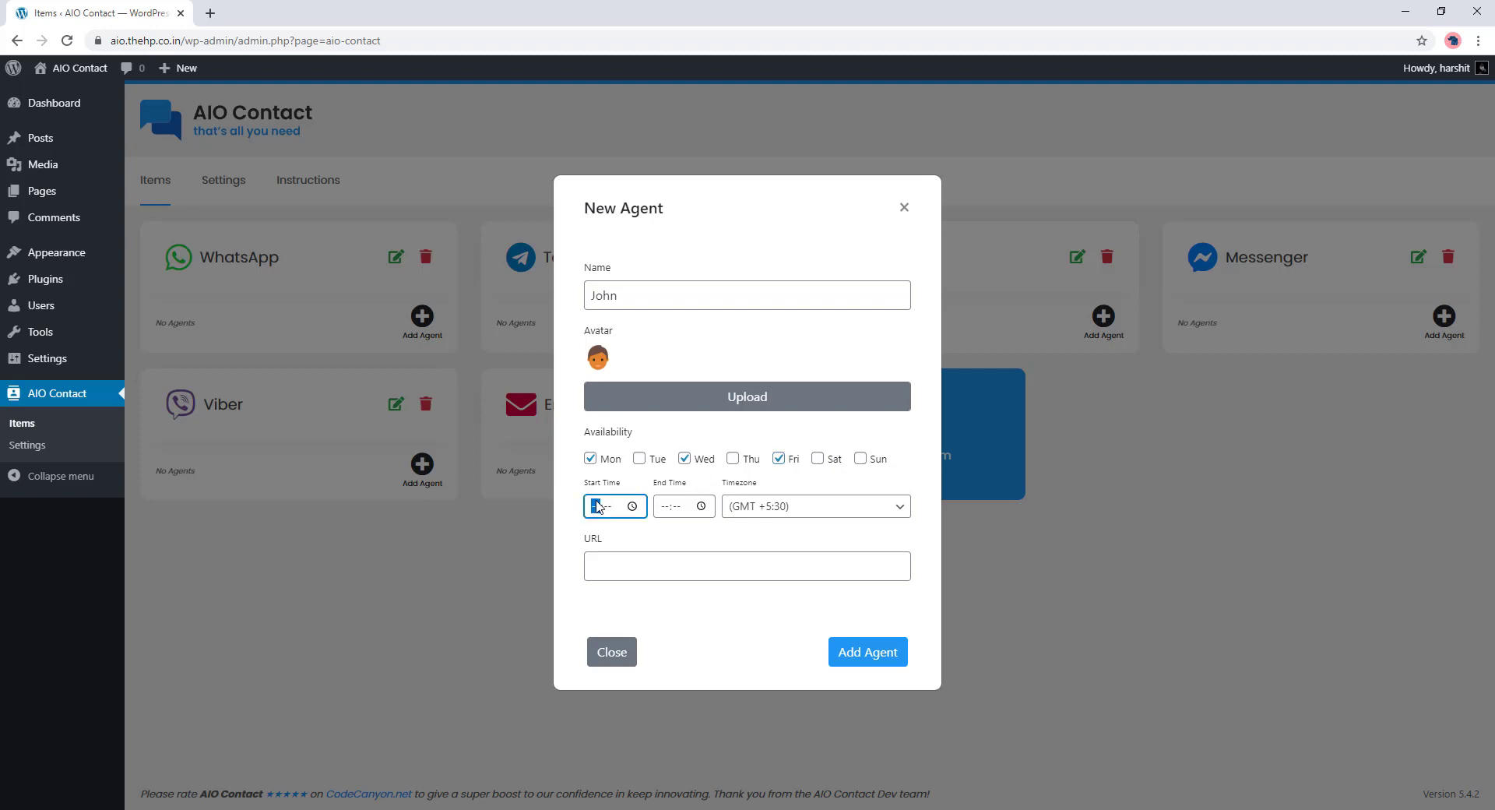
{"action": "type", "text": "09:00"}
{"action": "left_click", "coordinate": [665, 507]}
{"action": "type", "text": "18:00"}
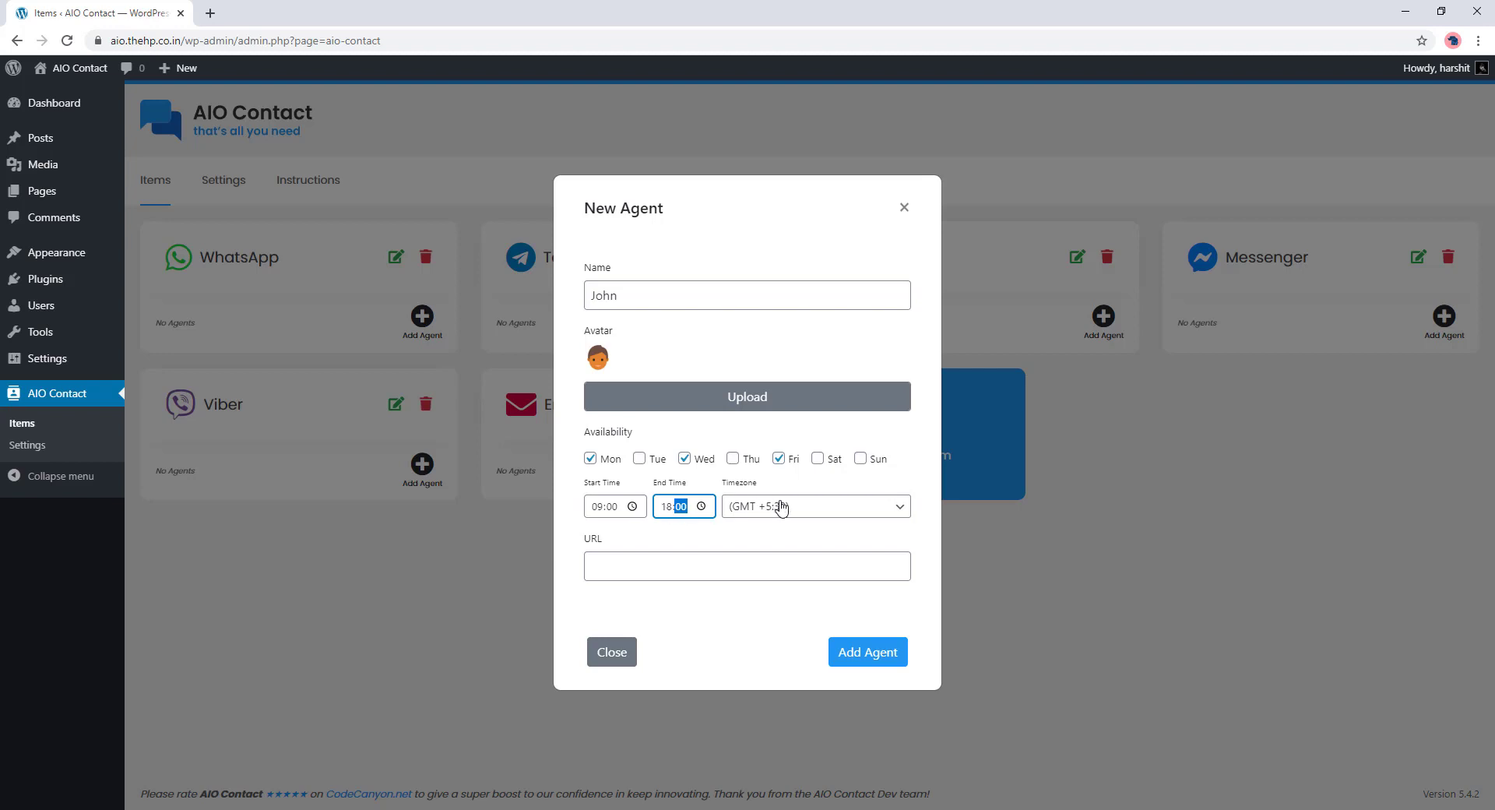
Step: Enter the agent's personal telegram.com link as the URL and add the agent to Telegram
{"action": "left_click", "coordinate": [699, 568]}
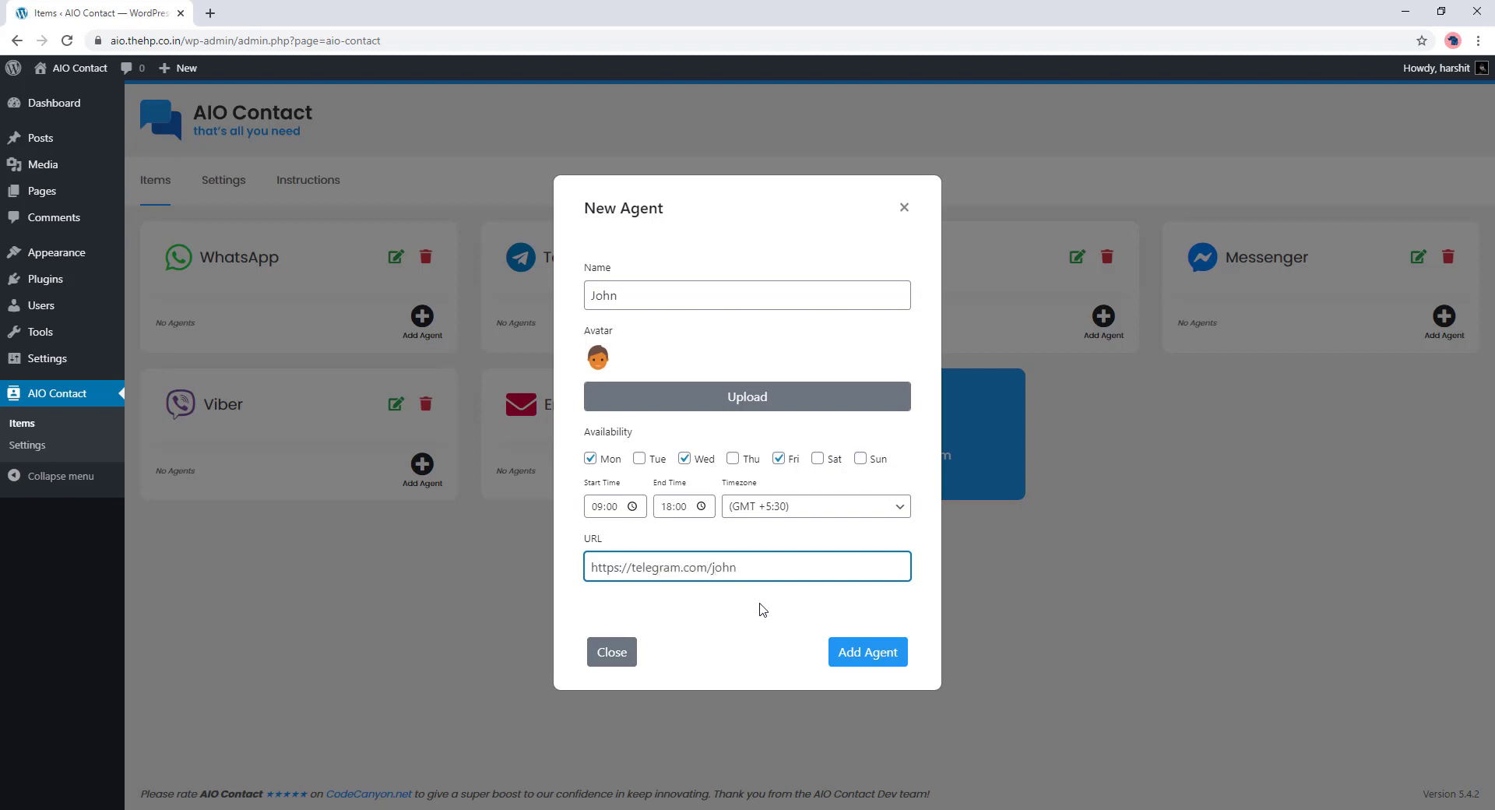
{"action": "left_click", "coordinate": [863, 648]}
{"action": "left_click", "coordinate": [749, 525]}
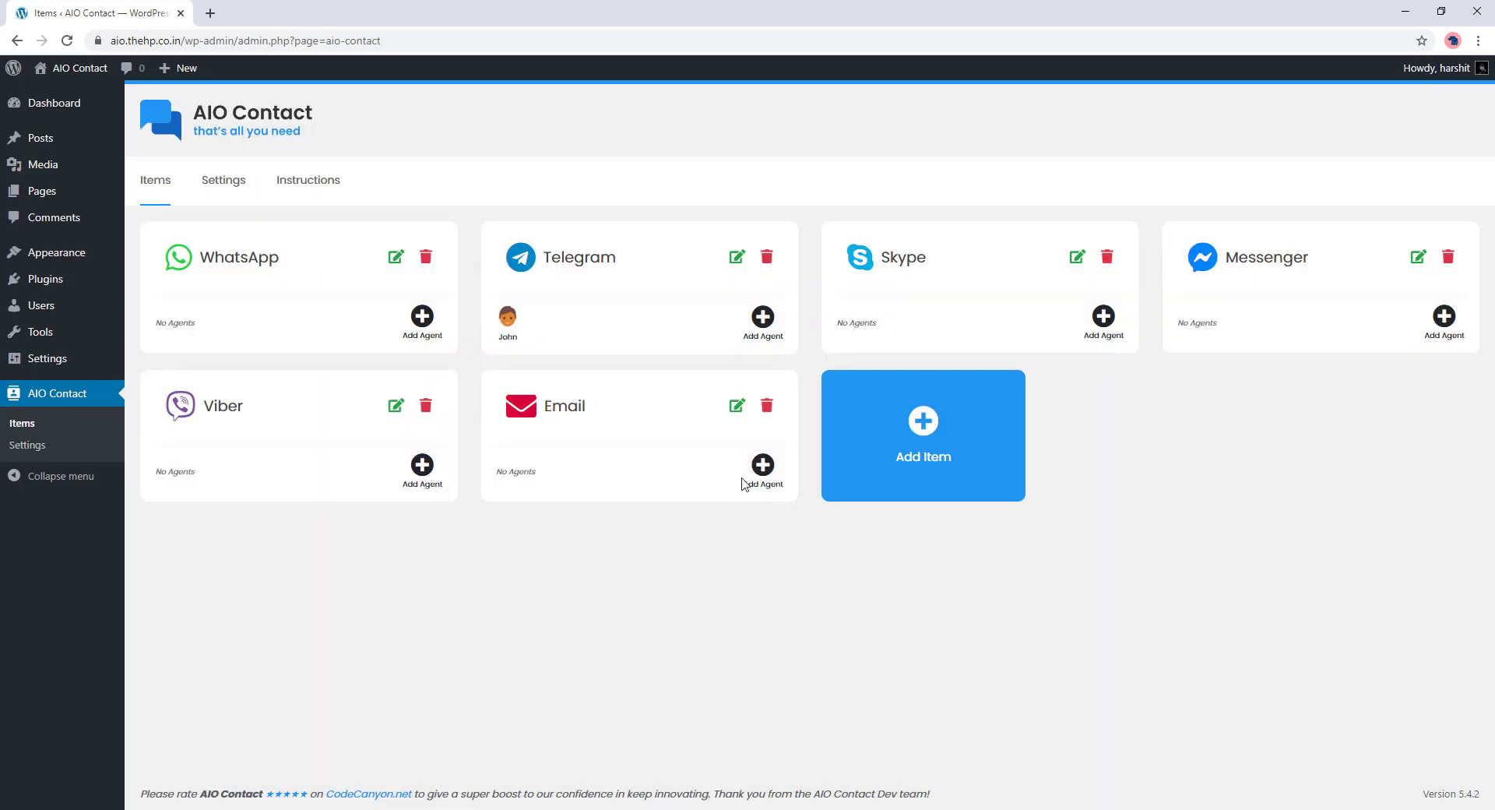
Step: Start a second Telegram agent, entering the agent's first name and choosing the woman's picture from the media library as avatar
{"action": "left_click", "coordinate": [761, 320]}
{"action": "left_click", "coordinate": [707, 309]}
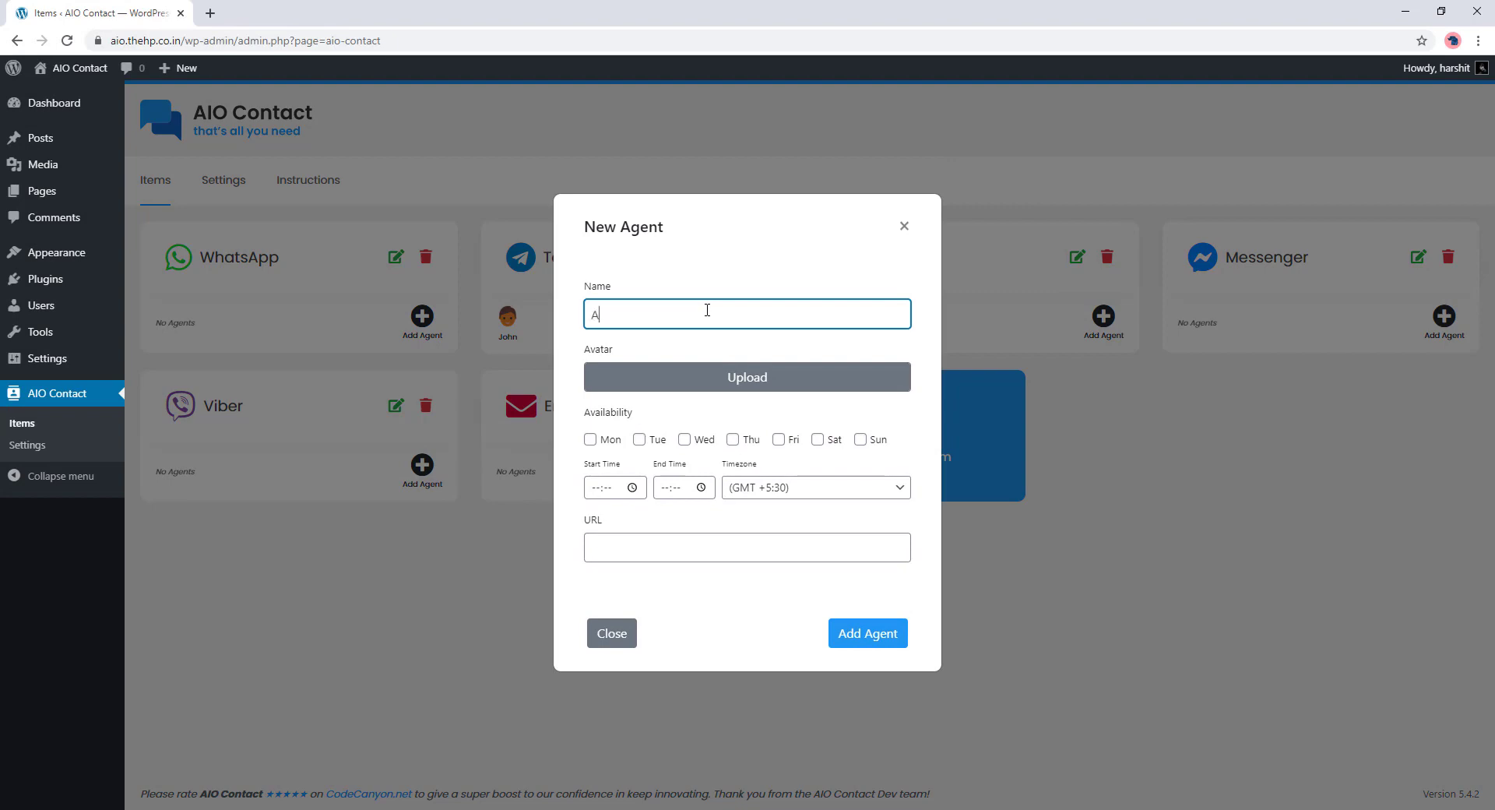
{"action": "type", "text": "Andy"}
{"action": "left_click", "coordinate": [736, 380]}
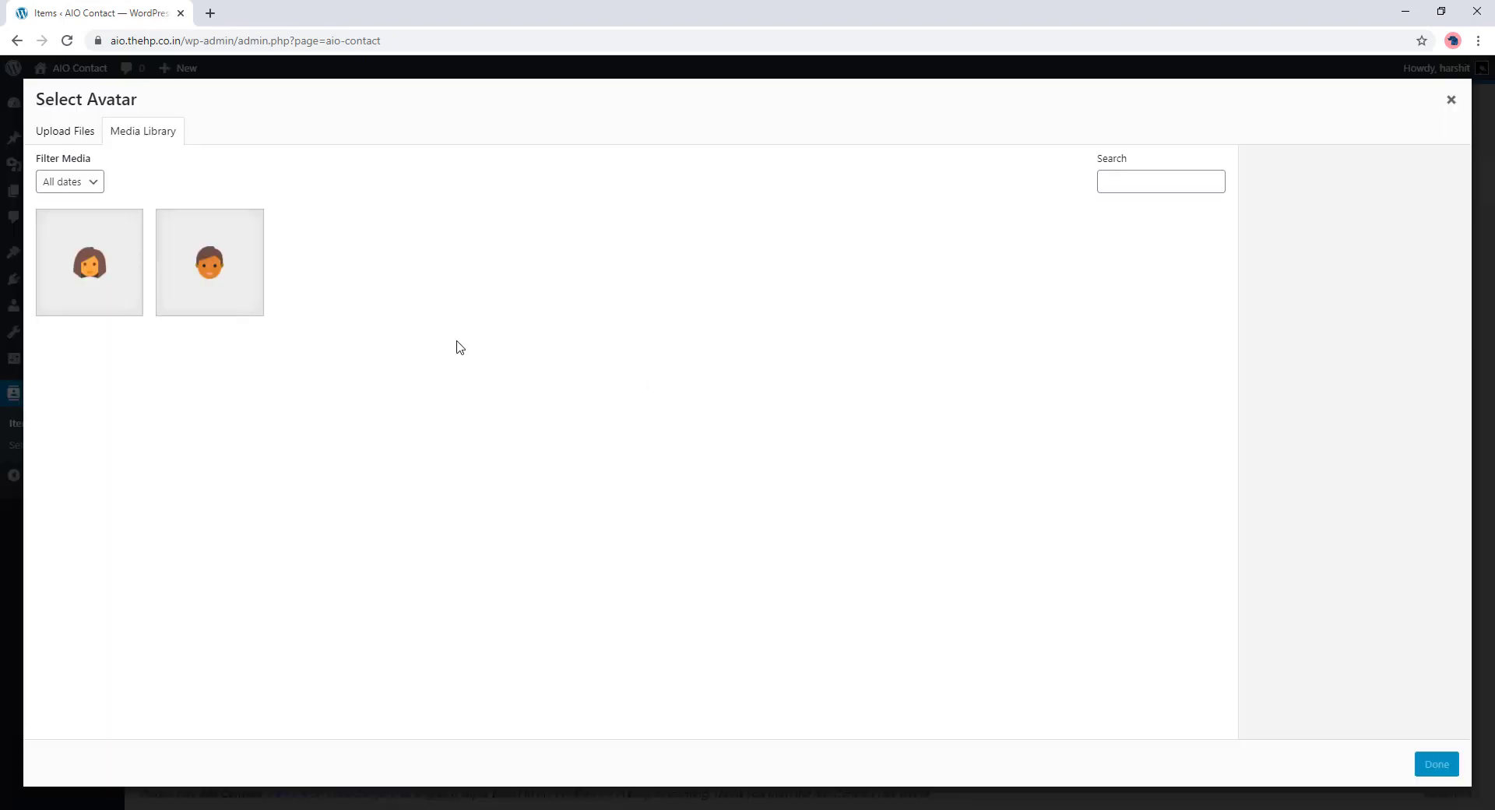
{"action": "left_click", "coordinate": [88, 271]}
{"action": "left_click", "coordinate": [1436, 766]}
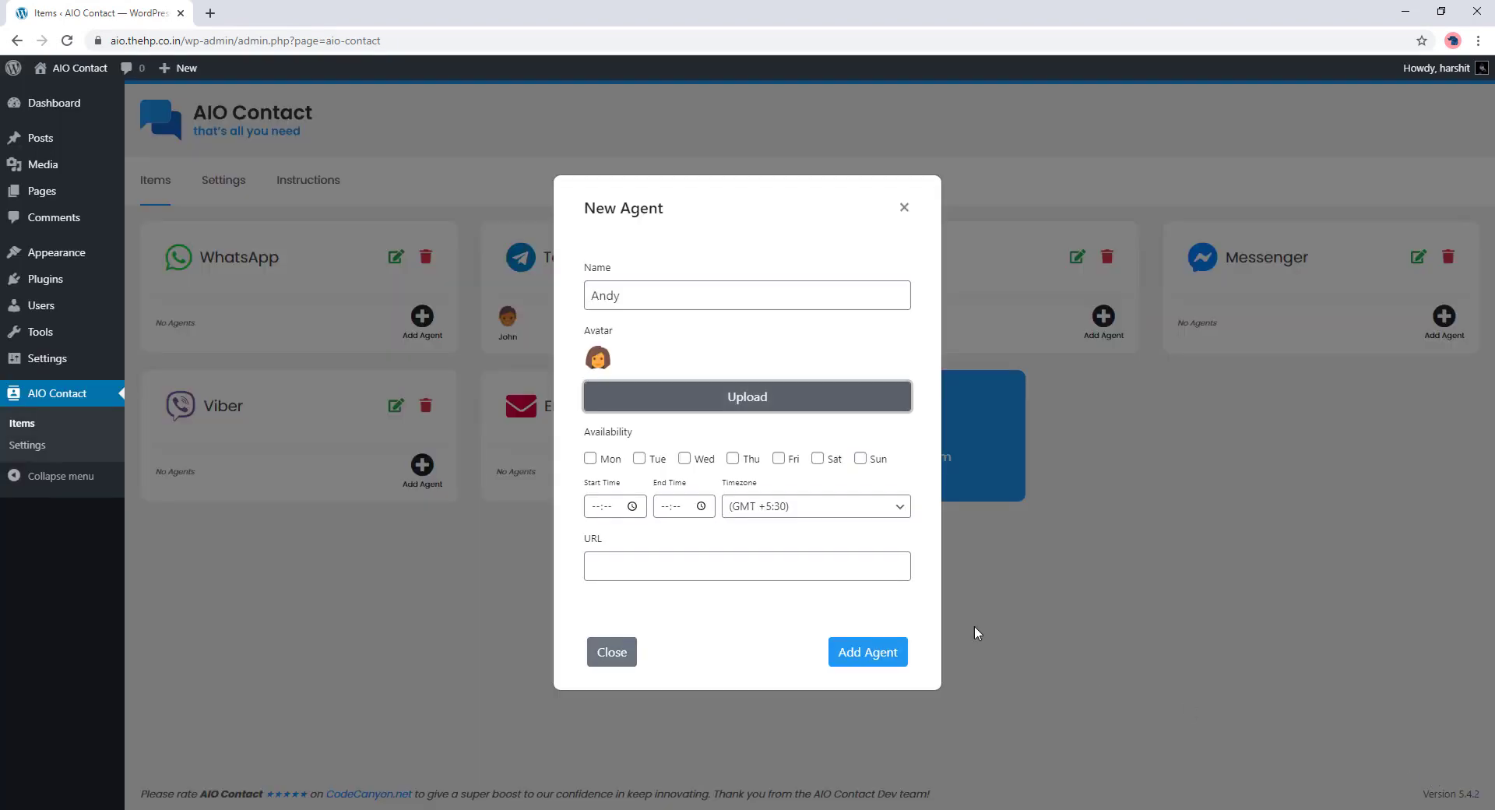
Step: Set the second agent's availability to Tue, Thu and Sat from 09:00 to 22:00 in the GMT timezone
{"action": "left_click", "coordinate": [639, 458]}
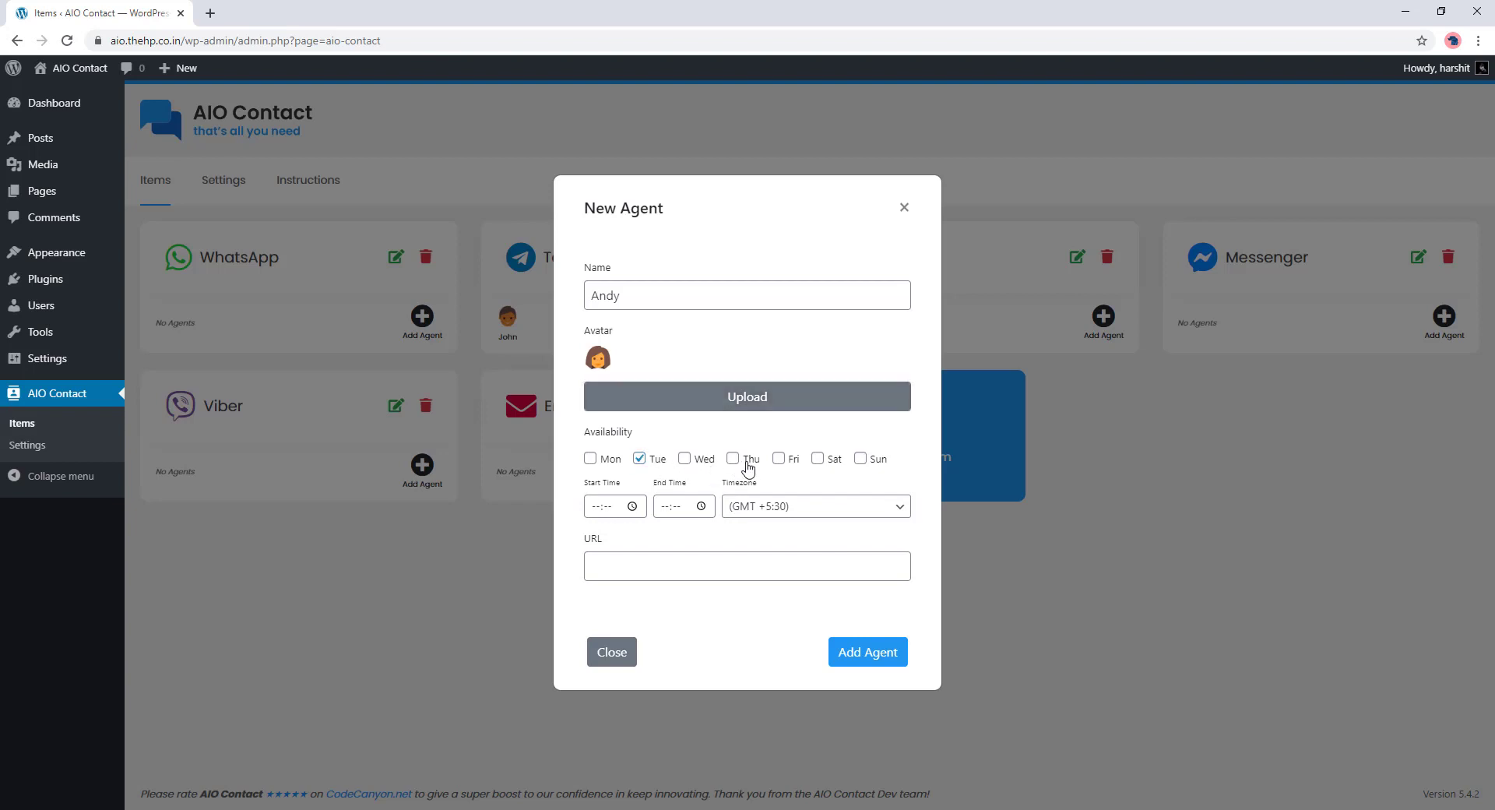
{"action": "left_click", "coordinate": [733, 458]}
{"action": "left_click", "coordinate": [819, 459]}
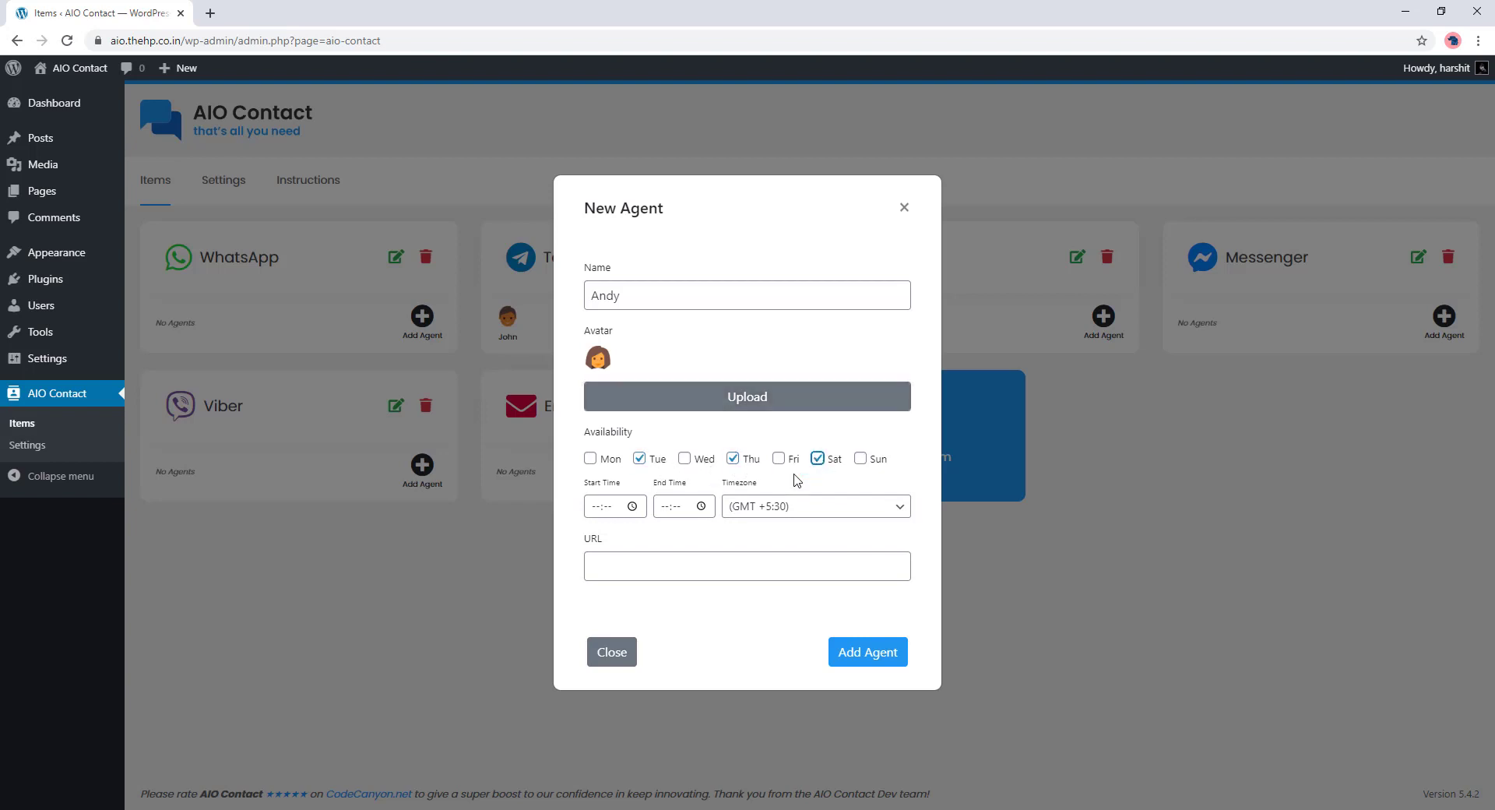
{"action": "left_click", "coordinate": [596, 503]}
{"action": "type", "text": "09:"}
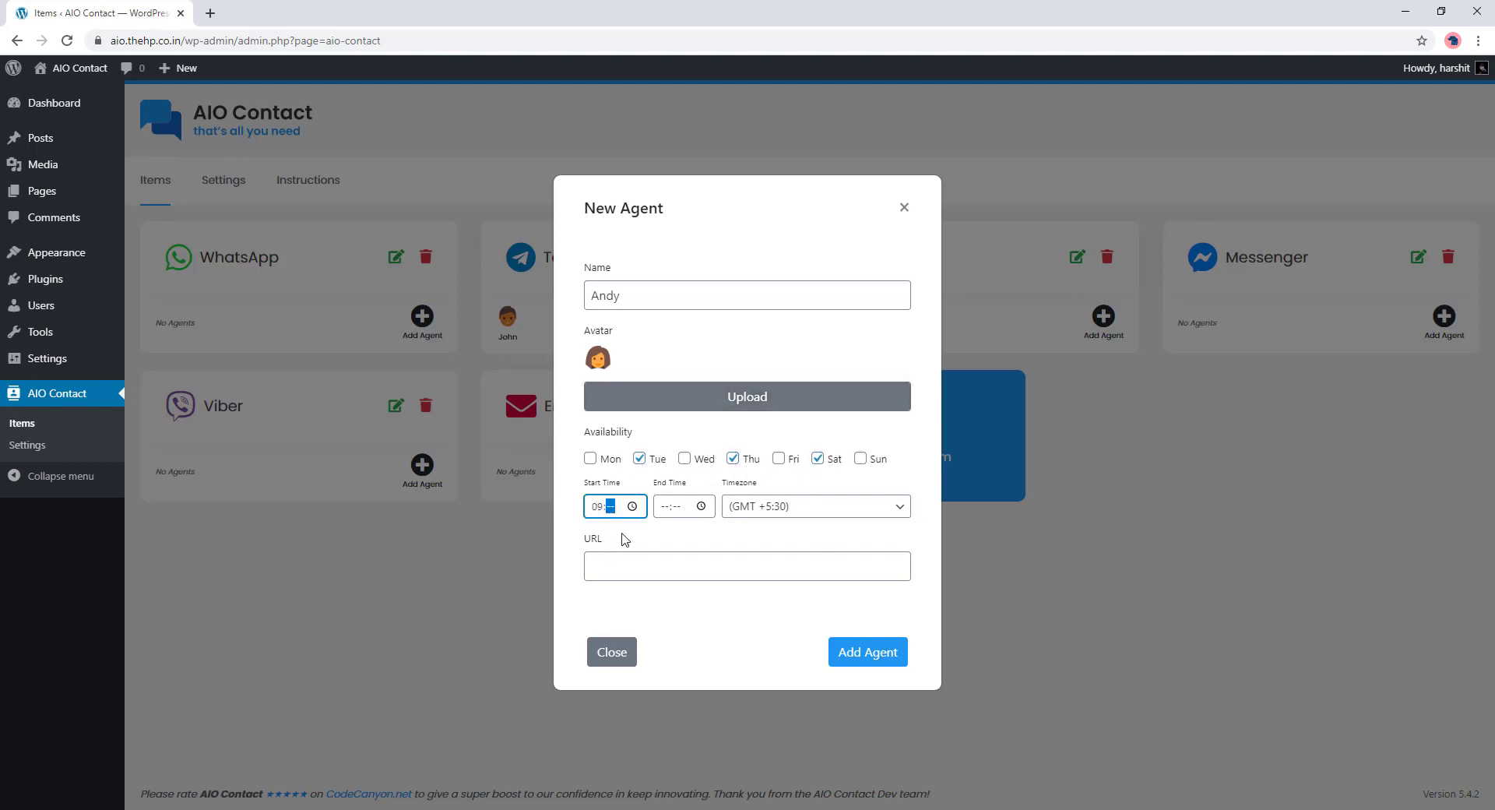
{"action": "type", "text": "00"}
{"action": "left_click", "coordinate": [664, 509]}
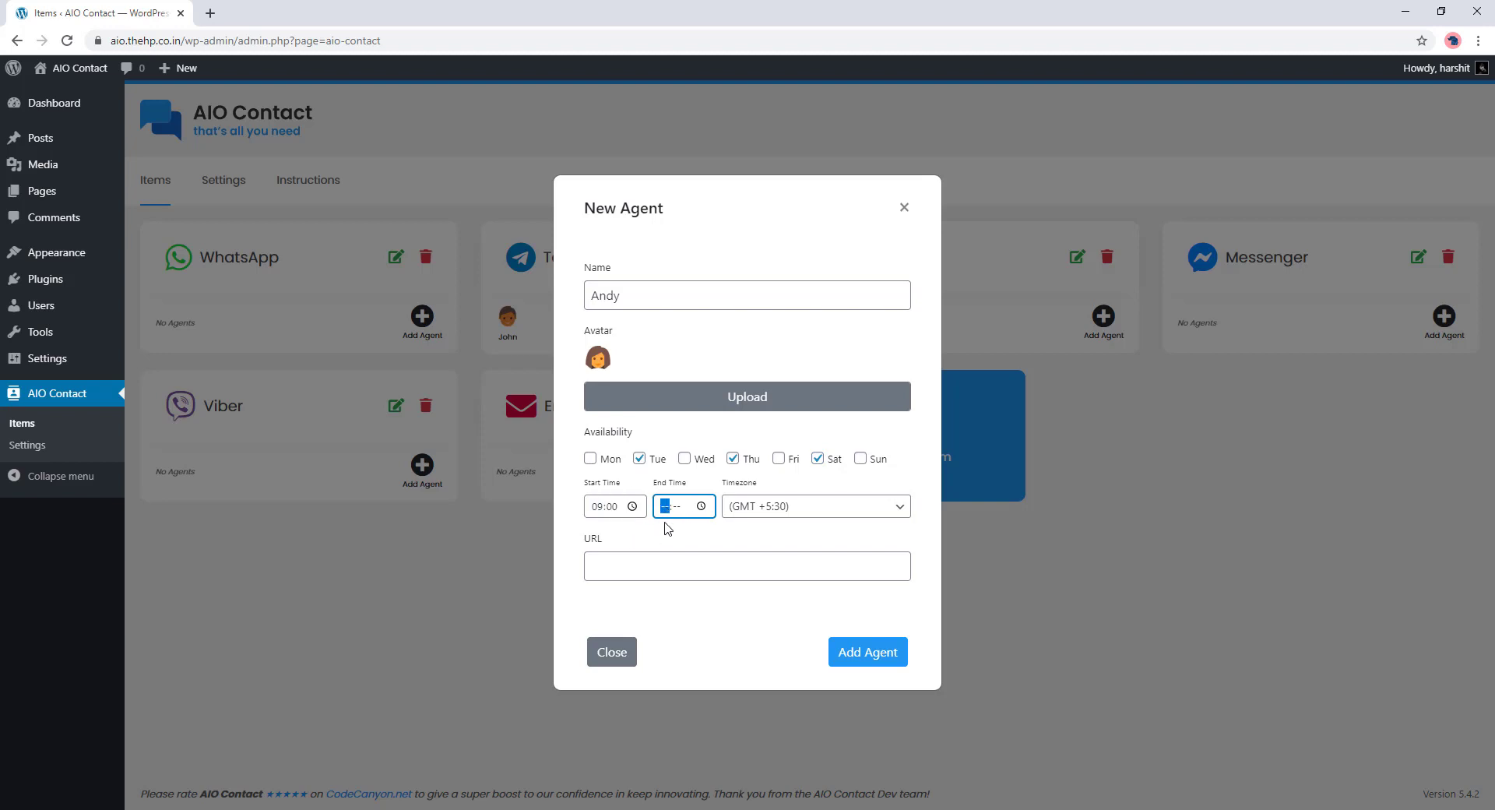
{"action": "type", "text": "22:00"}
{"action": "left_click", "coordinate": [837, 512]}
{"action": "left_click", "coordinate": [819, 366]}
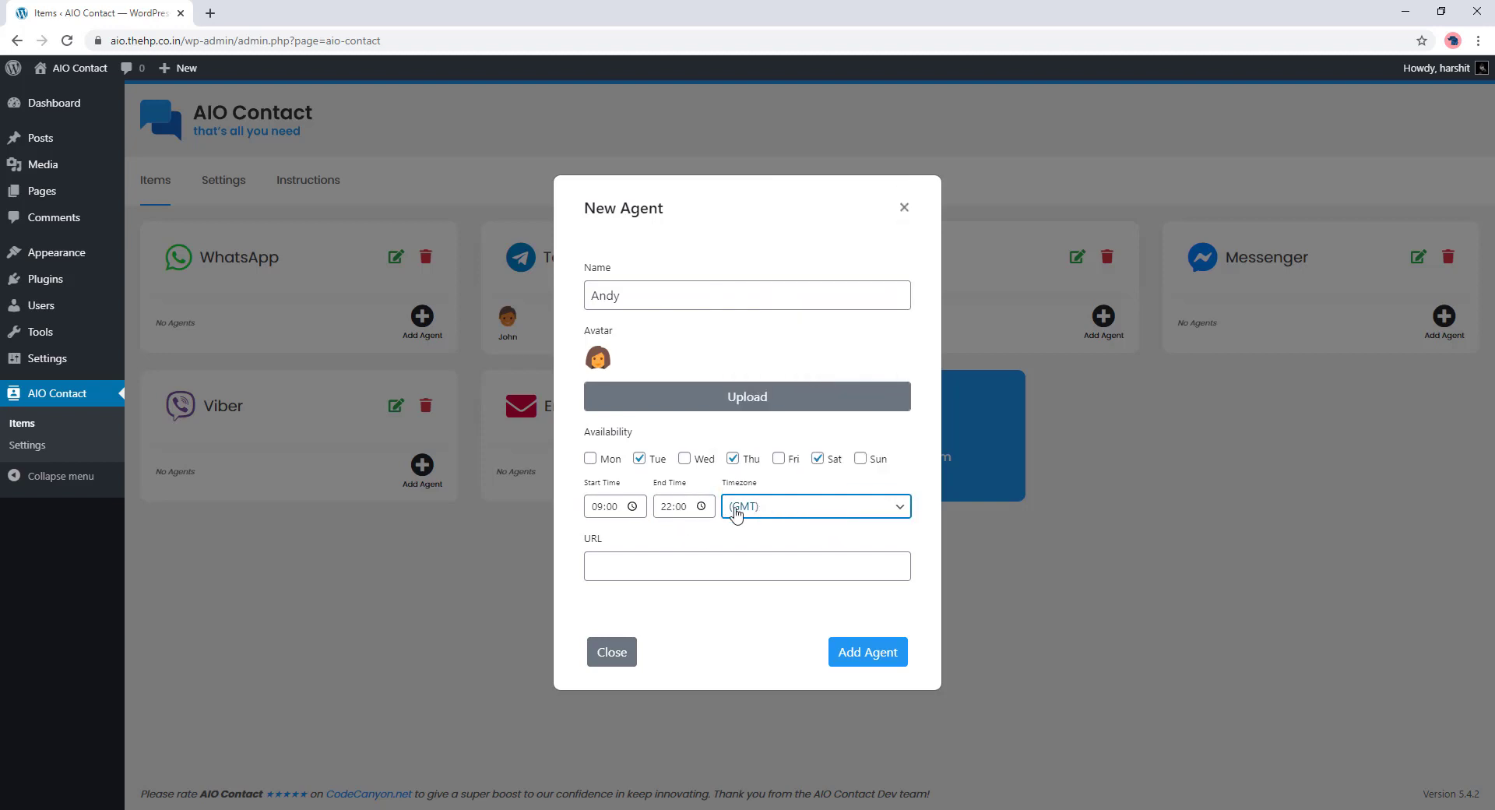
Step: Enter the second agent's personal telegram.com link as the URL and add the agent to Telegram
{"action": "left_click", "coordinate": [708, 562]}
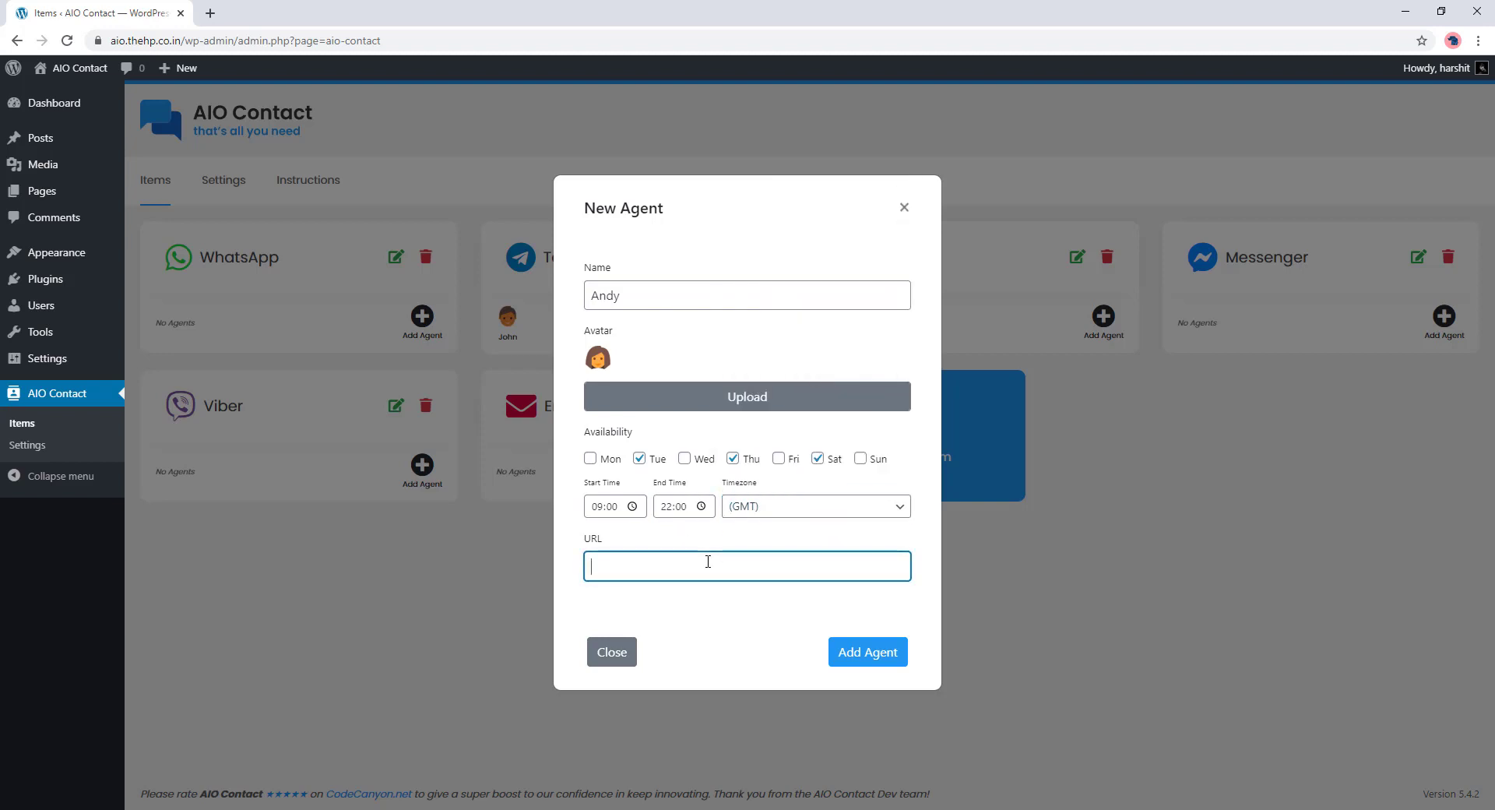
{"action": "type", "text": "https://telegram.com/andy"}
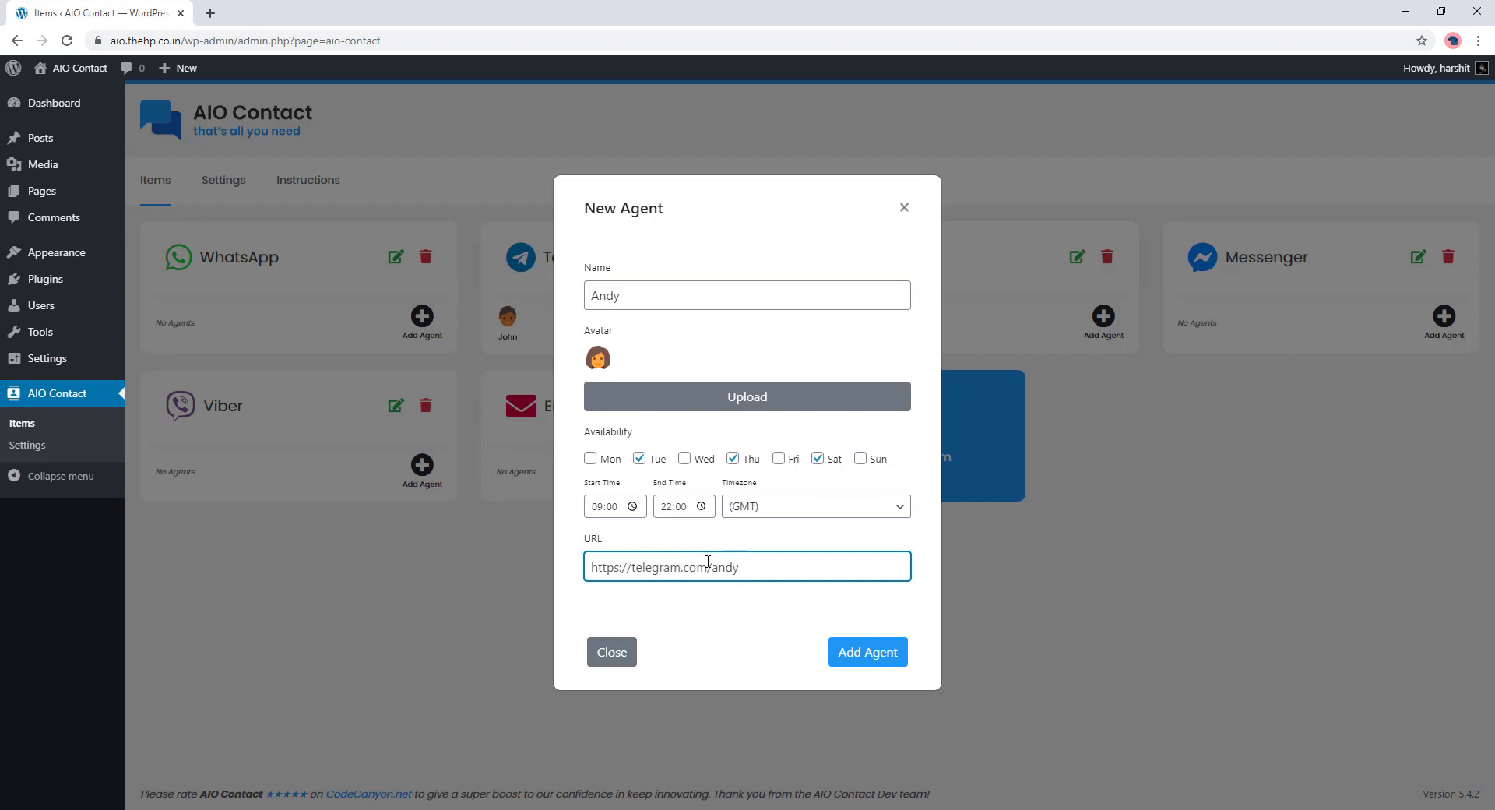
{"action": "left_click", "coordinate": [867, 652]}
{"action": "left_click", "coordinate": [745, 524]}
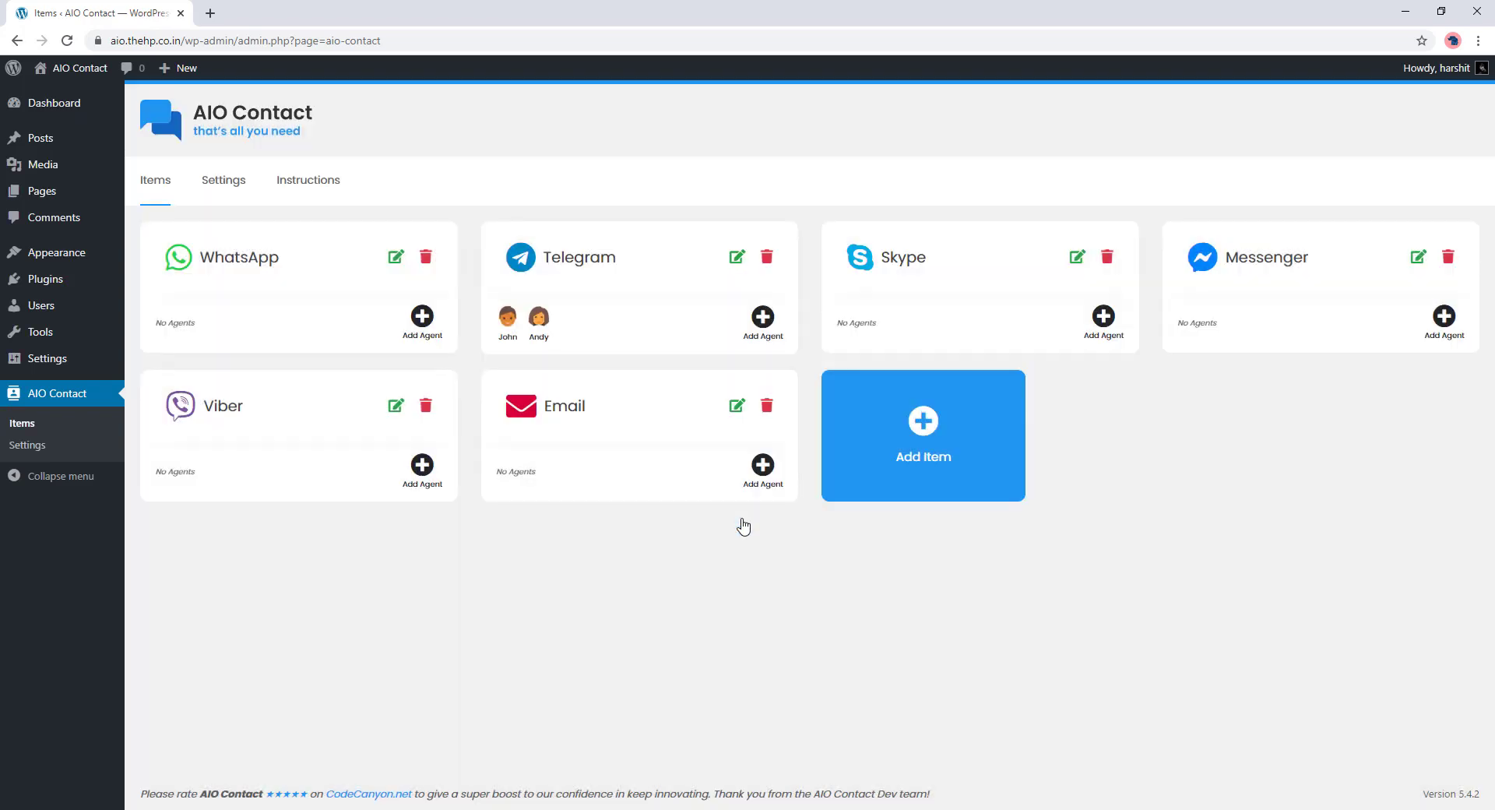
Step: Open the site's front page in a new tab and check the agents offered under Telegram in the contact widget
{"action": "mouse_move", "coordinate": [78, 69]}
{"action": "right_click", "coordinate": [58, 91]}
{"action": "left_click", "coordinate": [117, 101]}
{"action": "left_click", "coordinate": [218, 8]}
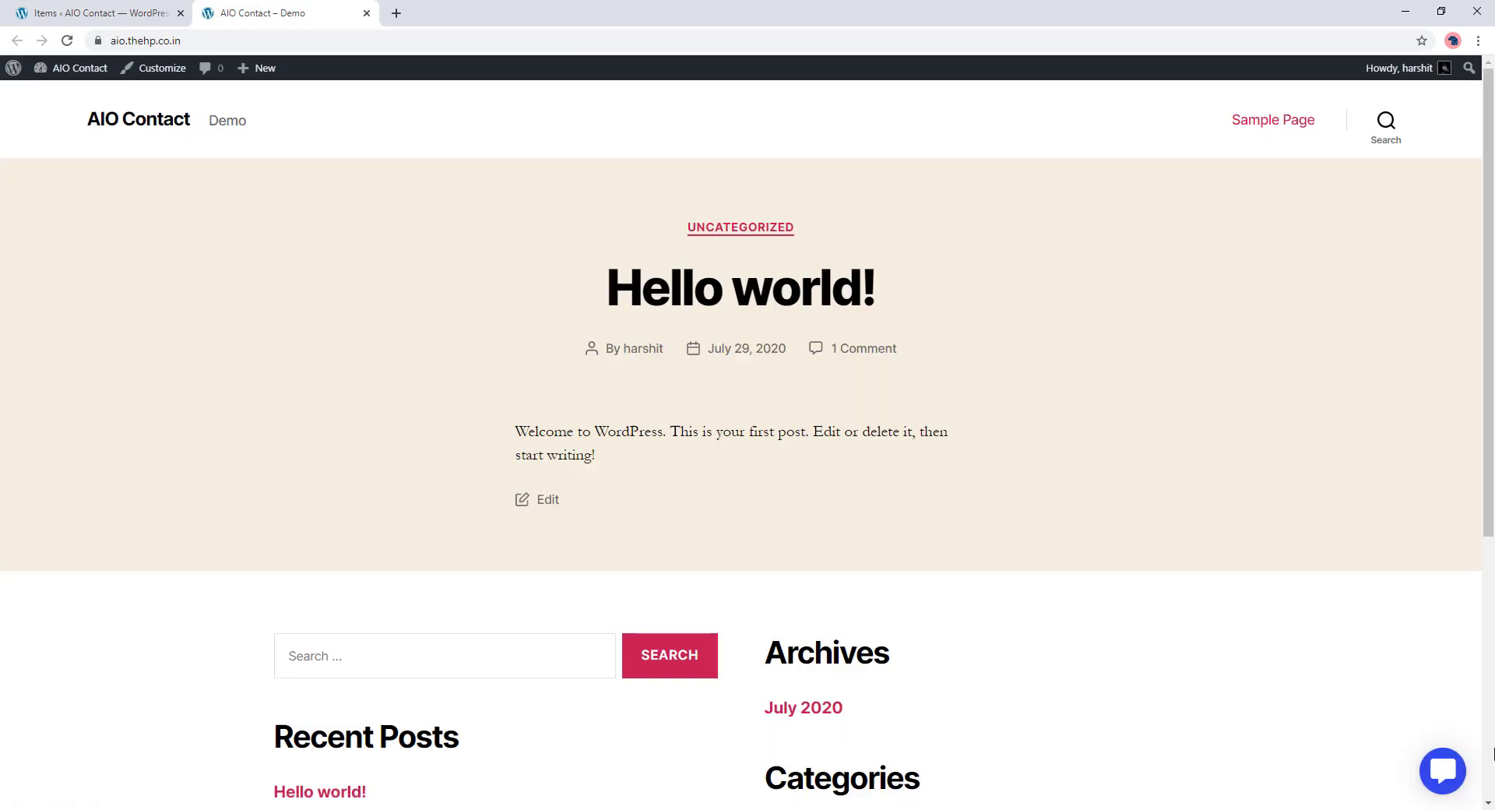
{"action": "left_click", "coordinate": [1443, 771]}
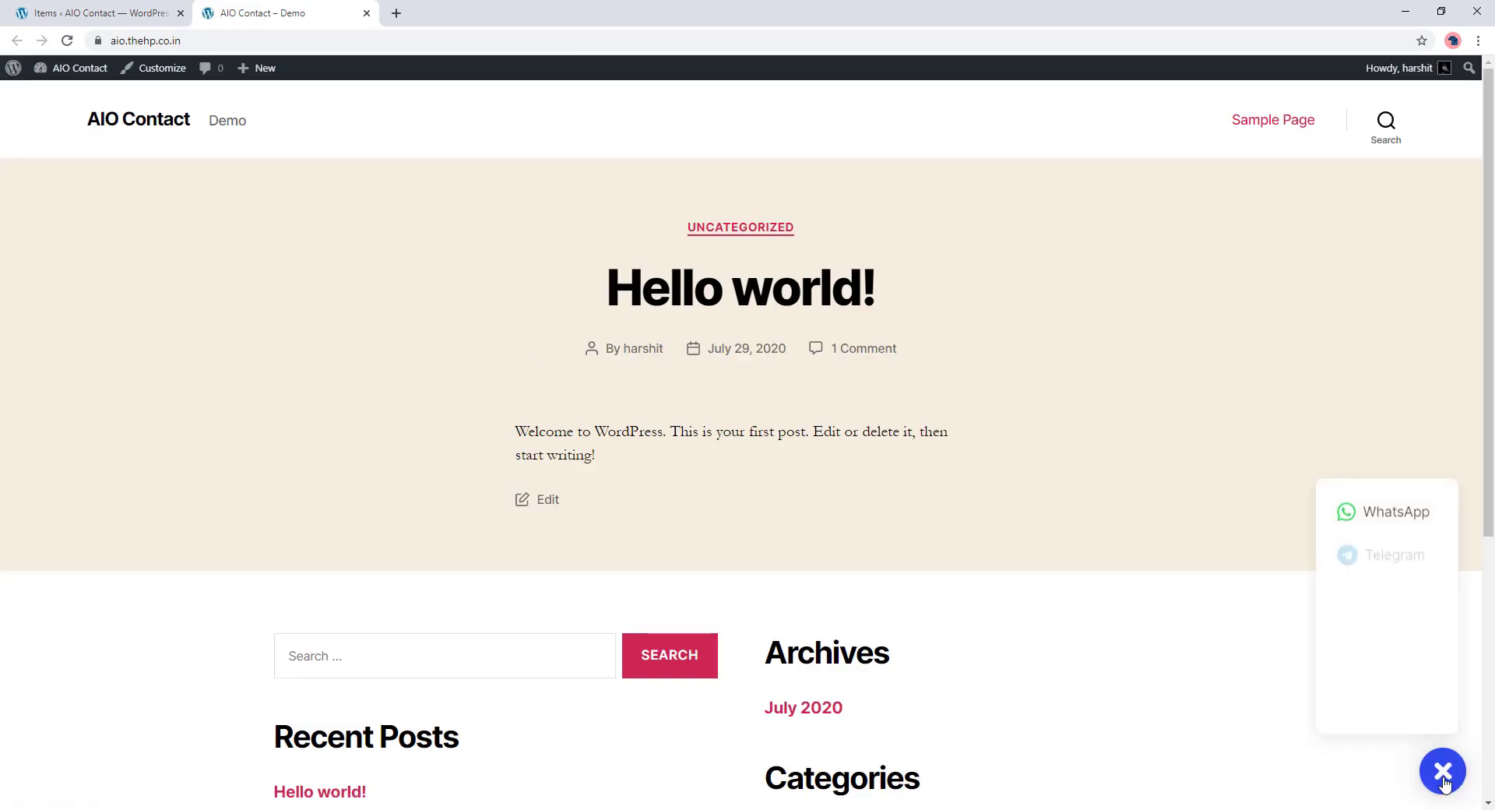
{"action": "left_click", "coordinate": [1372, 556]}
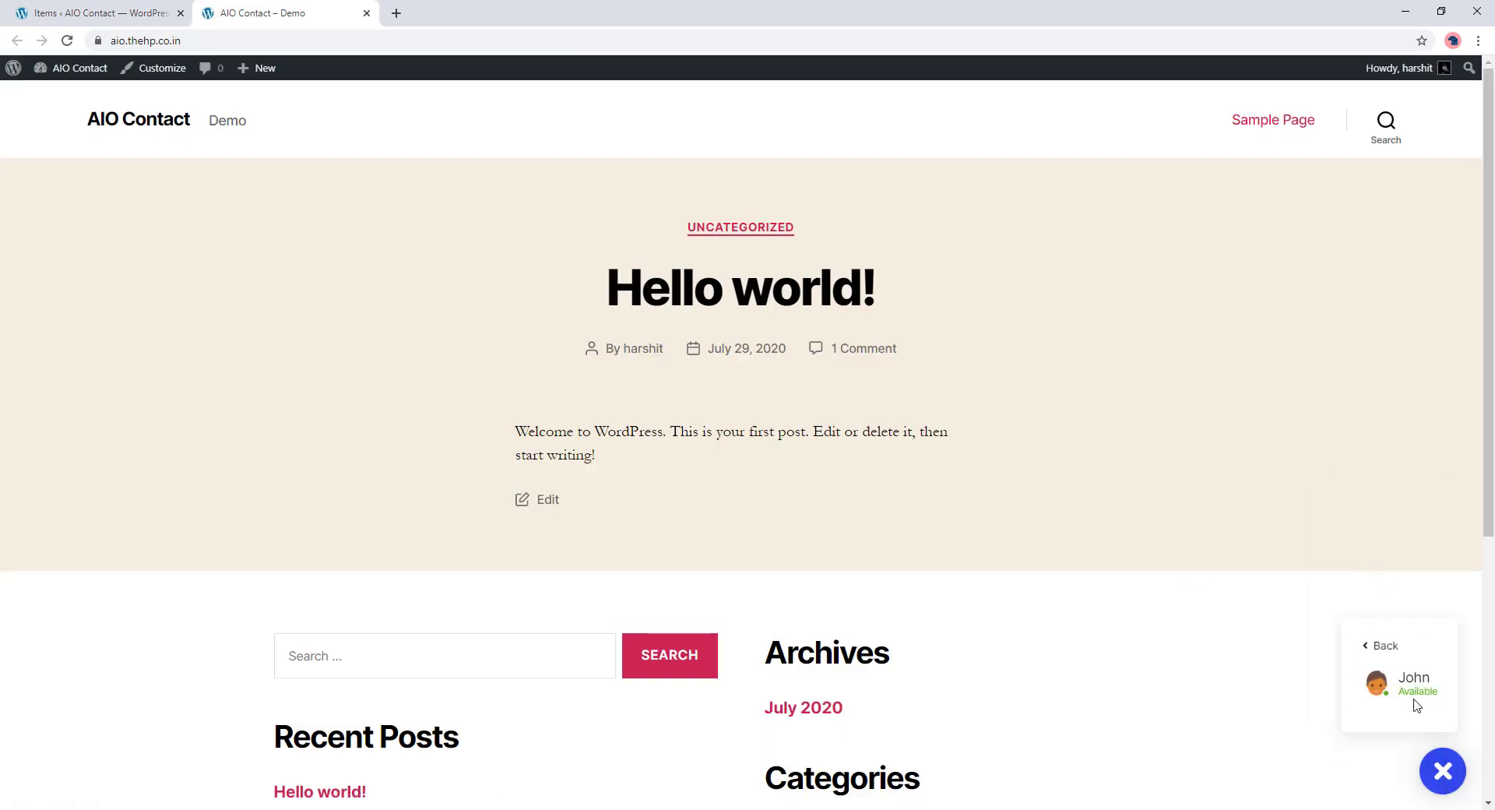
{"action": "left_click", "coordinate": [1392, 654]}
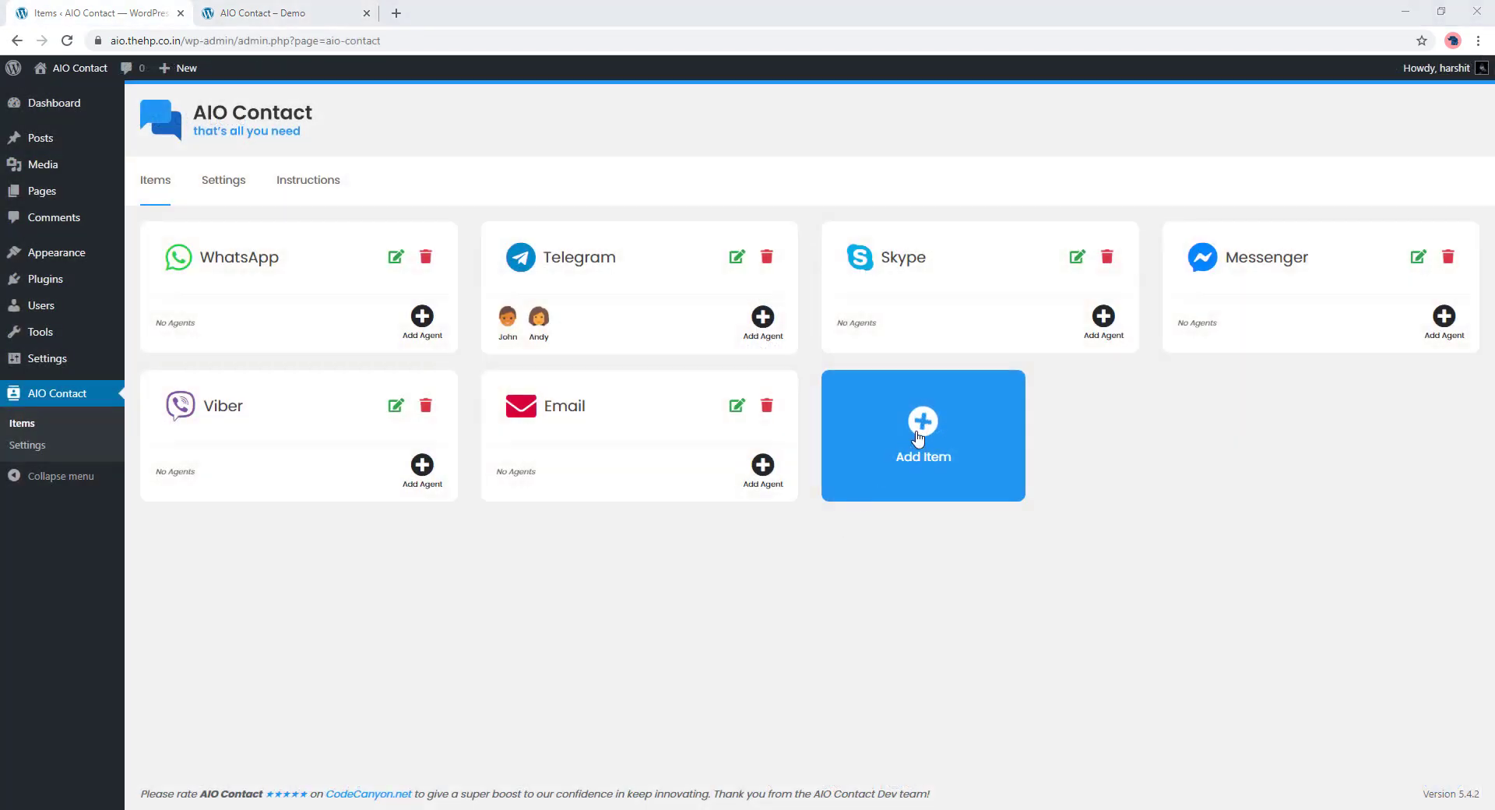
Step: Try to add a Contact Form 7 item to the AIO Contact items
{"action": "left_click", "coordinate": [918, 438]}
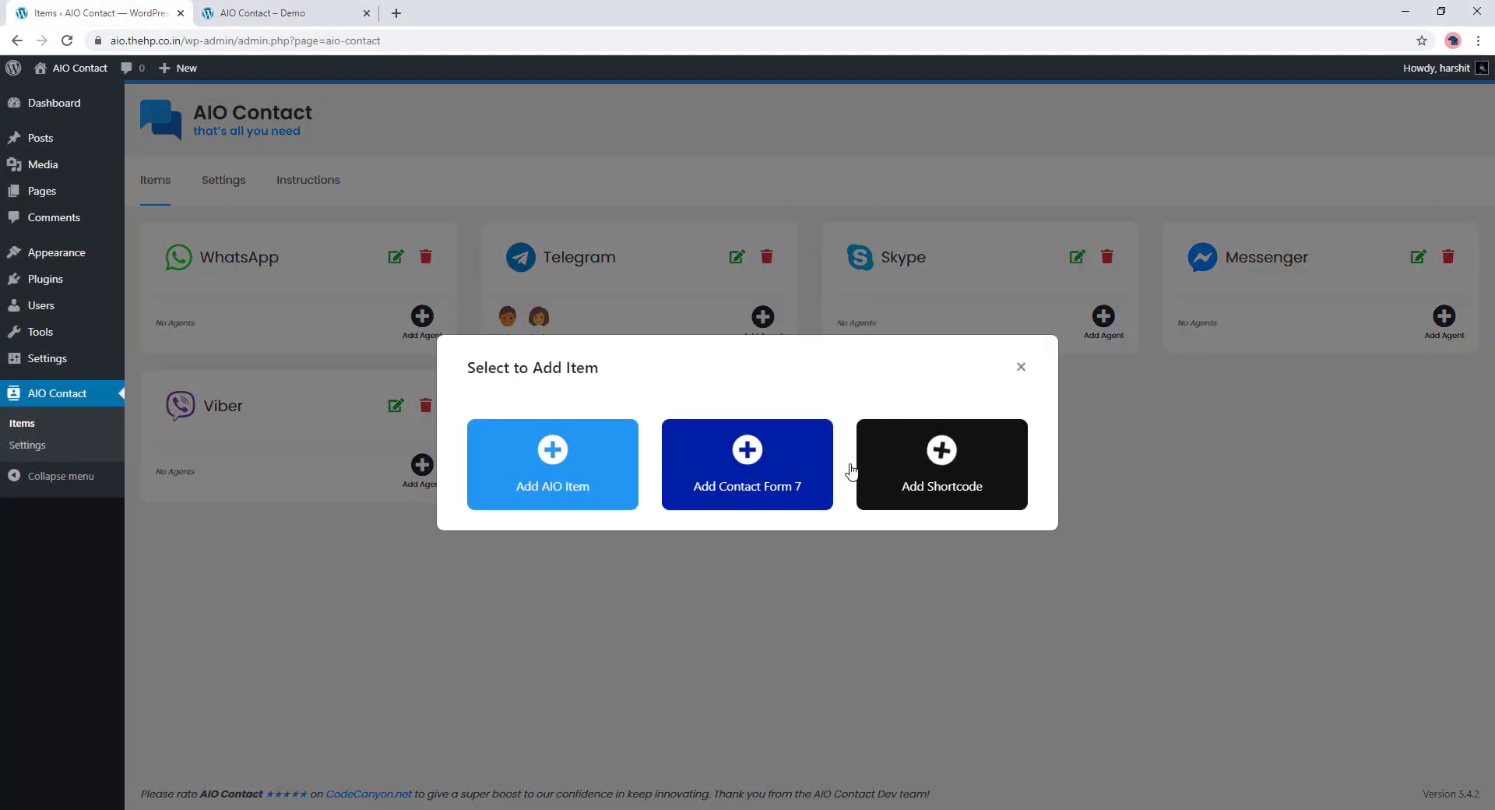
{"action": "left_click", "coordinate": [736, 473]}
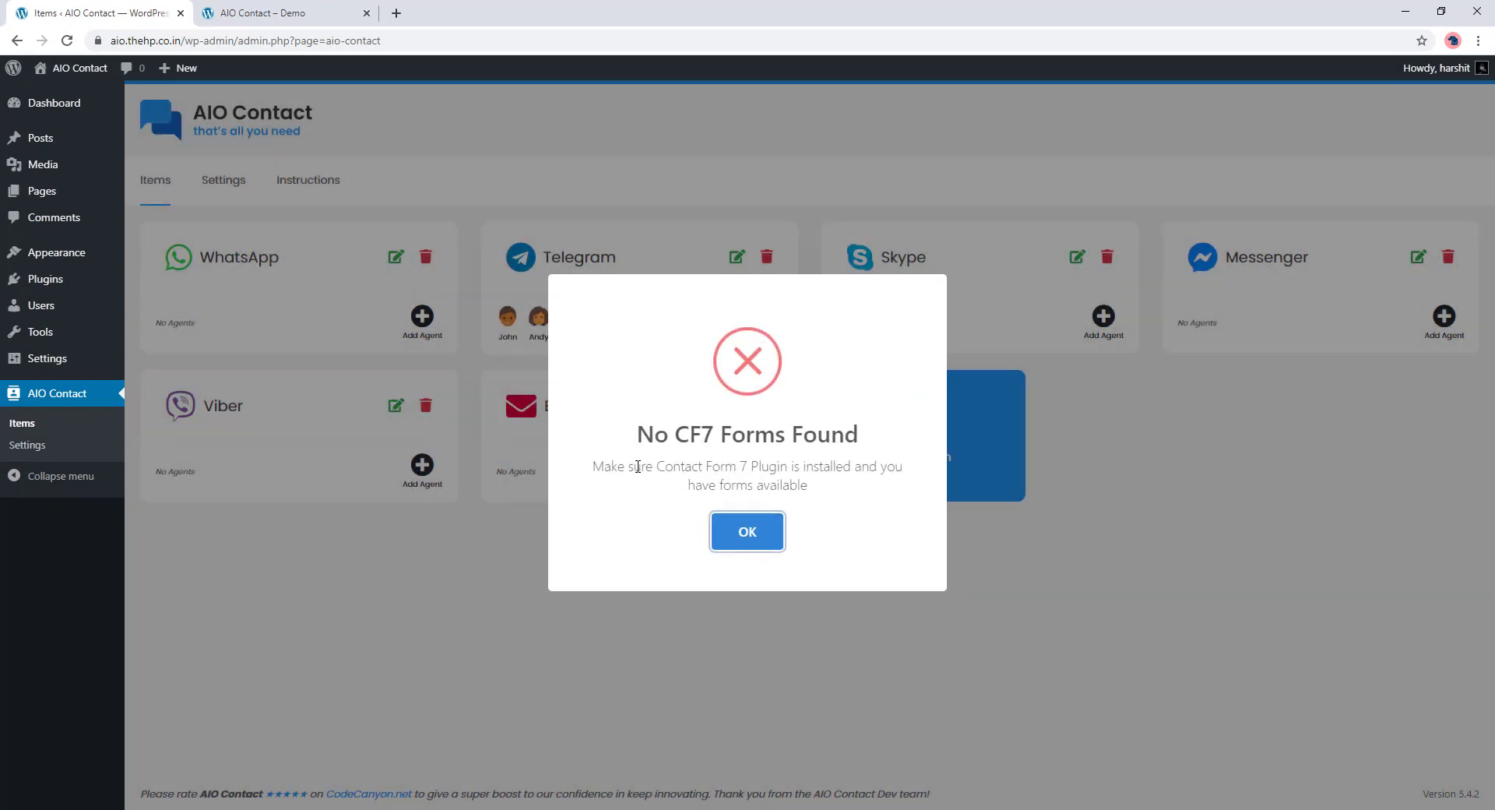
{"action": "left_click", "coordinate": [748, 523]}
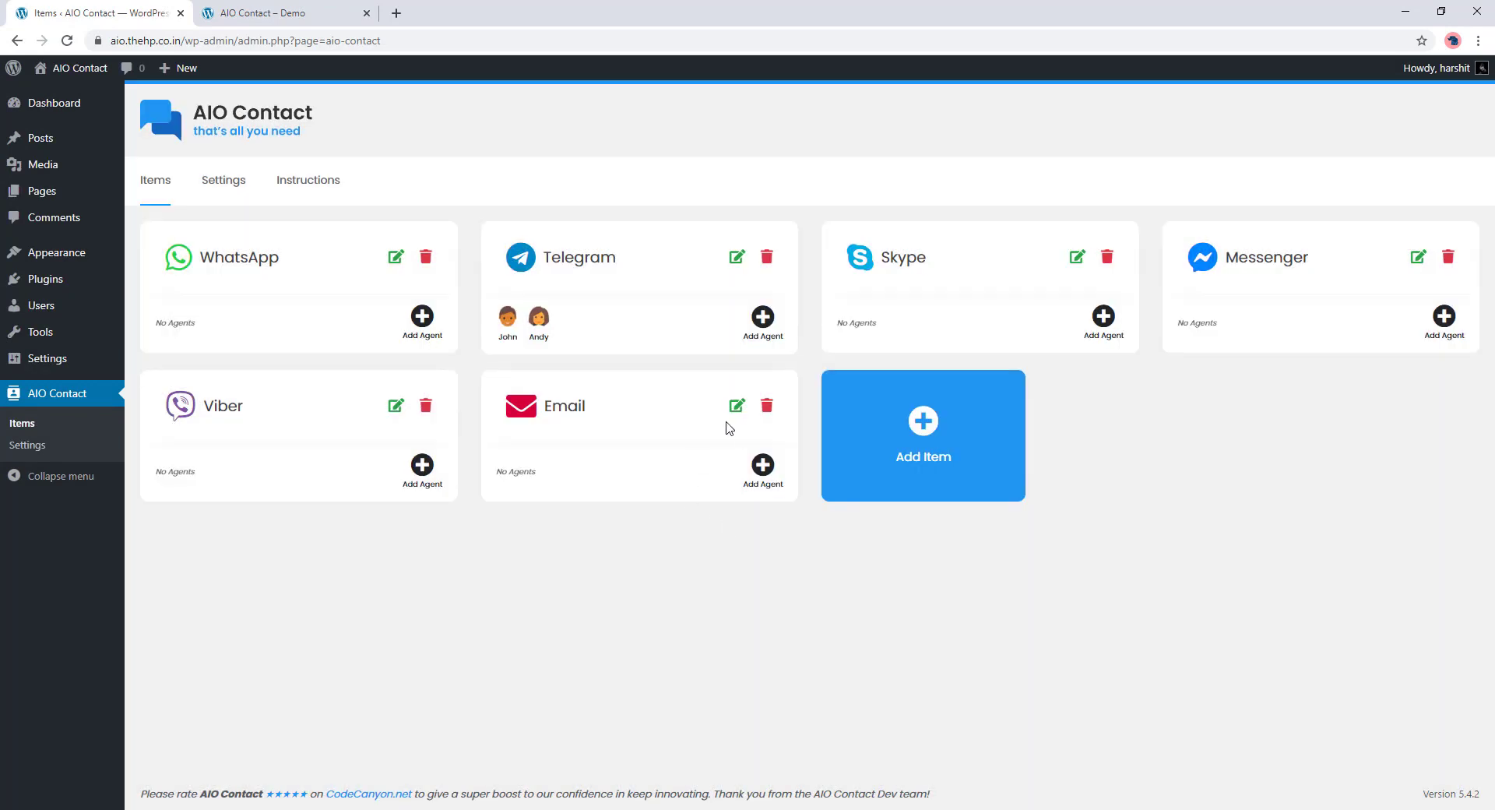
Step: Find the Contact Form 7 plugin by searching for "contact form 7" in a new tab, then install and activate it
{"action": "mouse_move", "coordinate": [90, 282]}
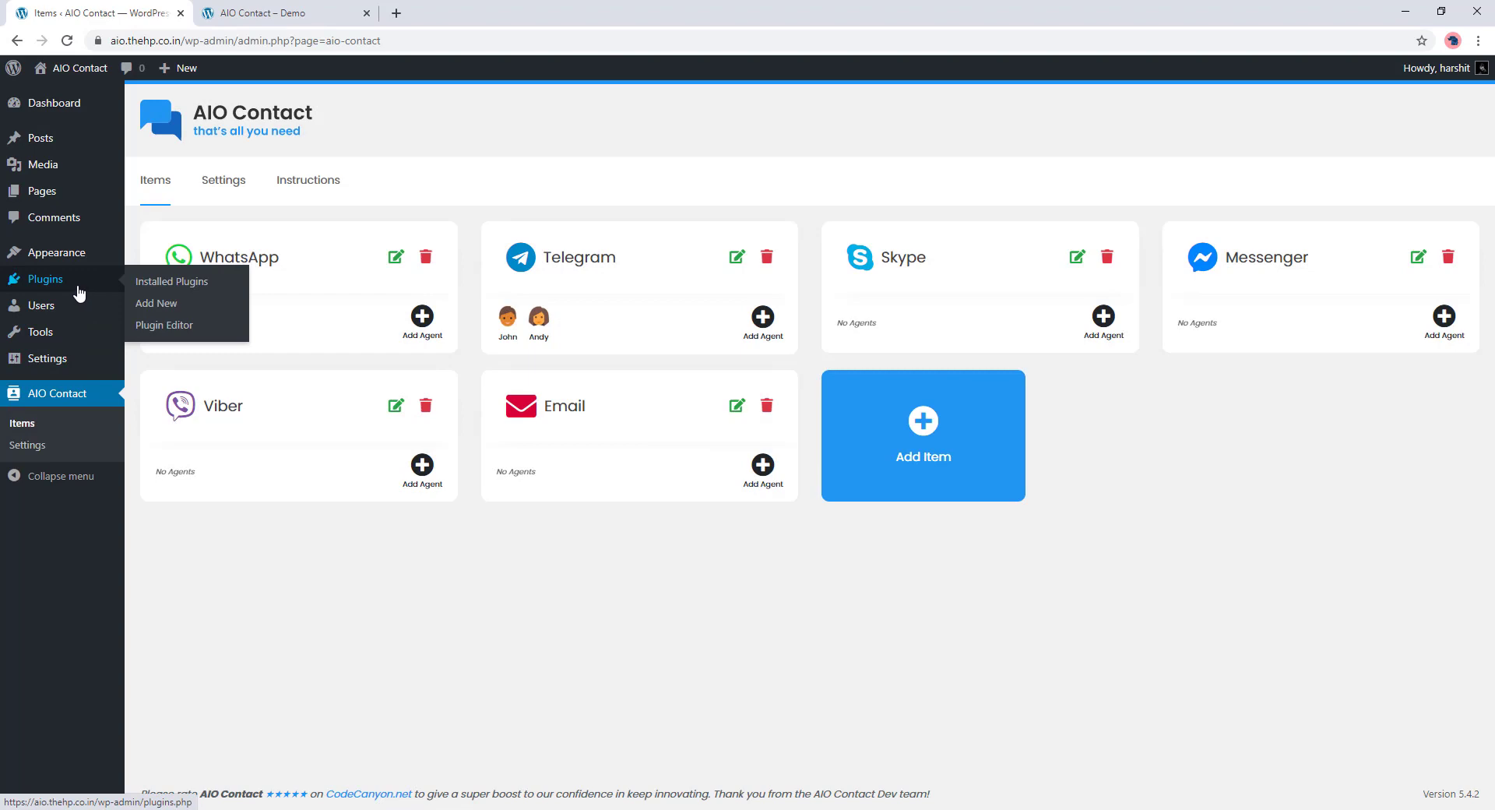
{"action": "right_click", "coordinate": [152, 304]}
{"action": "left_click", "coordinate": [216, 312]}
{"action": "left_click", "coordinate": [459, 13]}
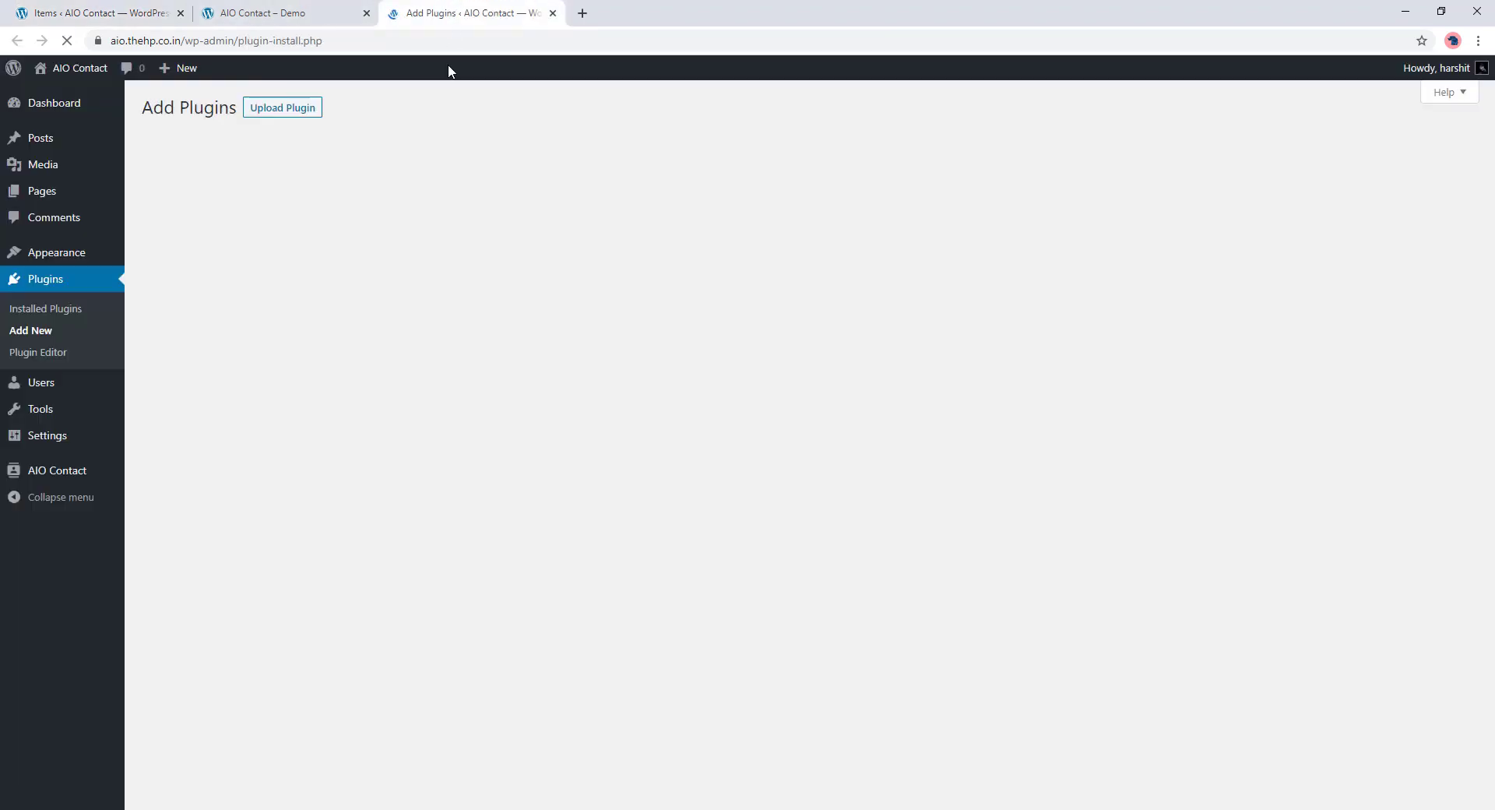
{"action": "left_click", "coordinate": [1289, 152]}
{"action": "type", "text": "contact form 7"}
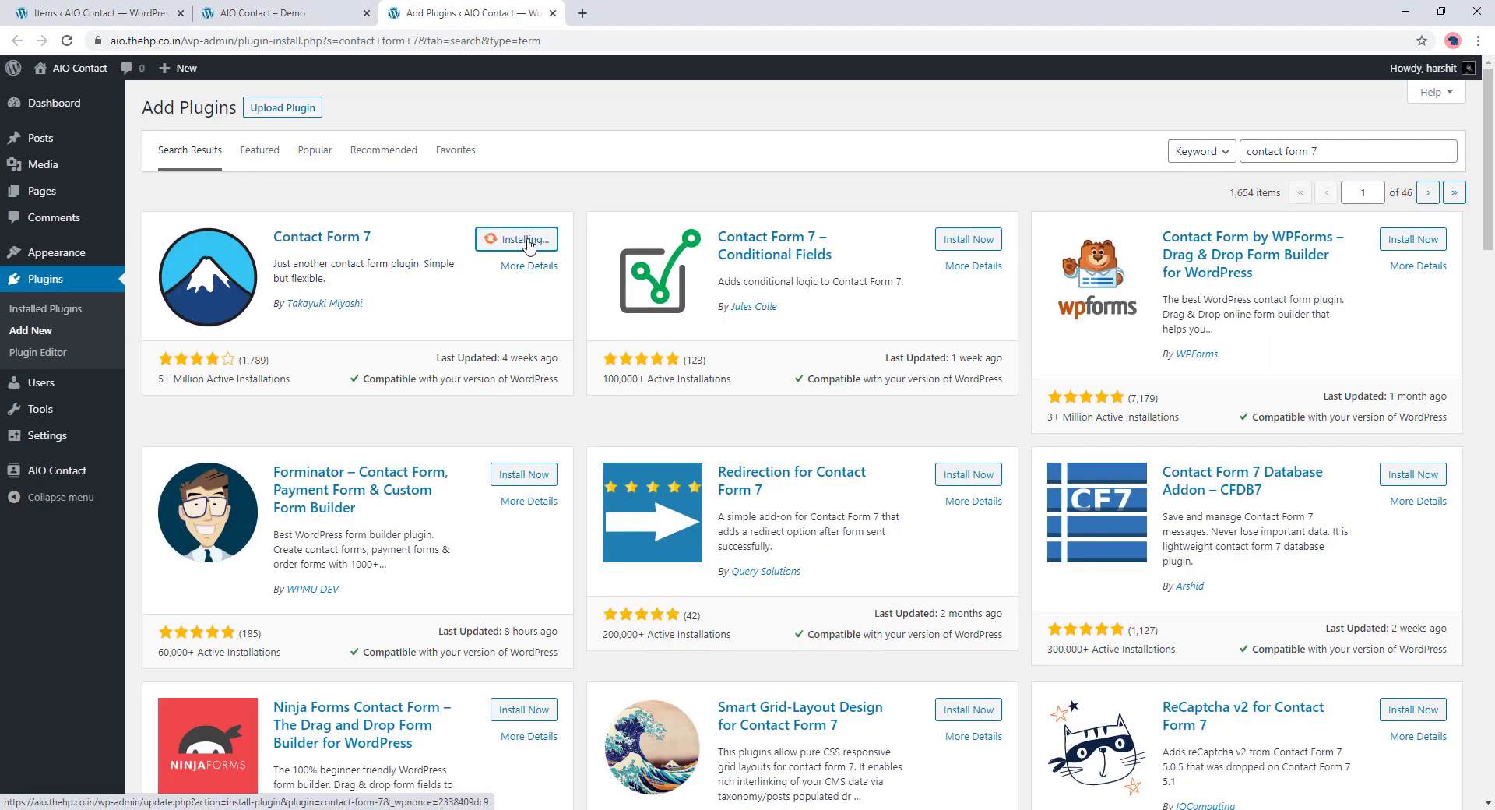
{"action": "left_click", "coordinate": [513, 243]}
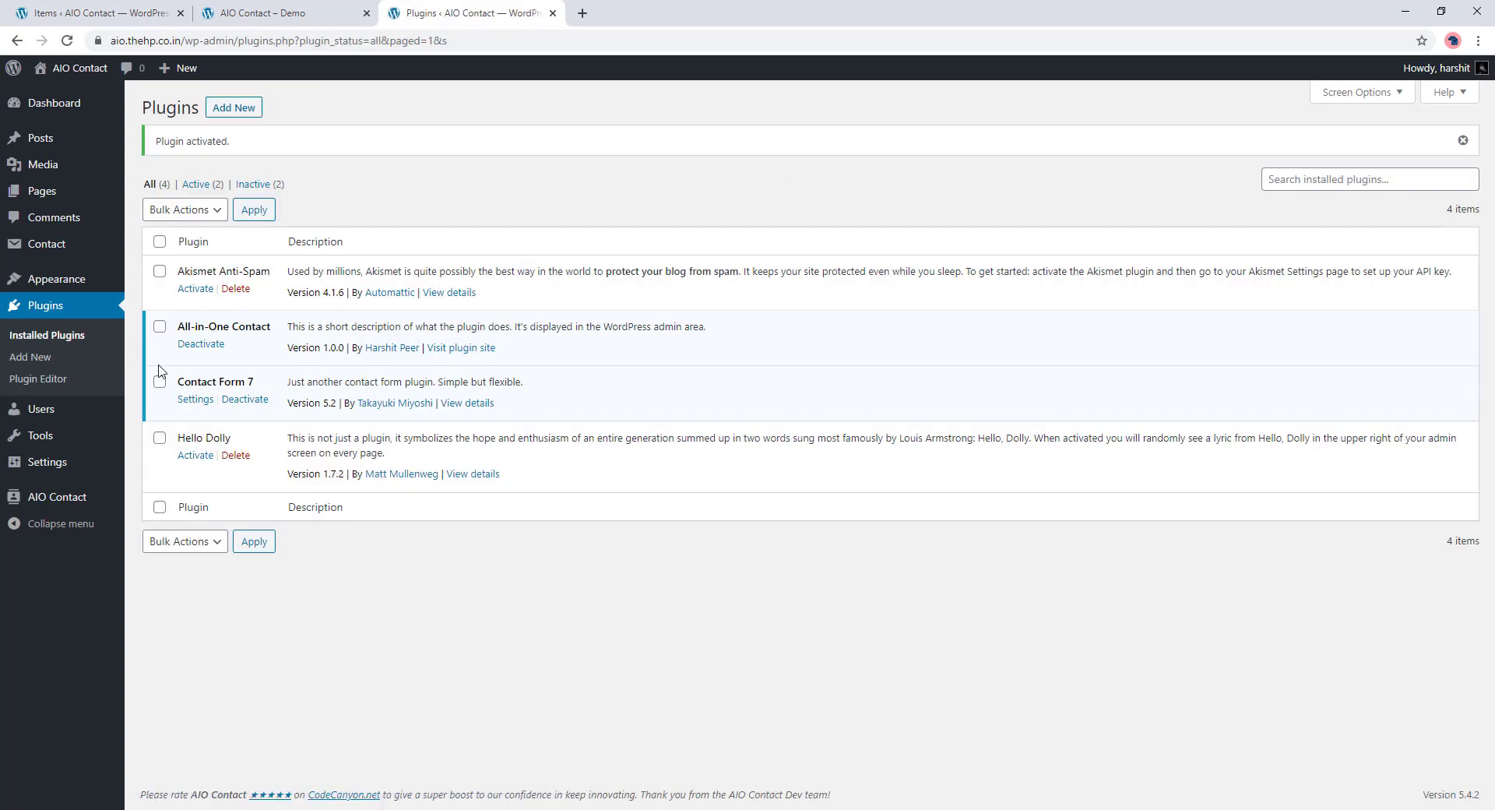
Step: Open the existing contact form for editing and retitle it "Call Back Request"
{"action": "mouse_move", "coordinate": [94, 244]}
{"action": "left_click", "coordinate": [143, 249]}
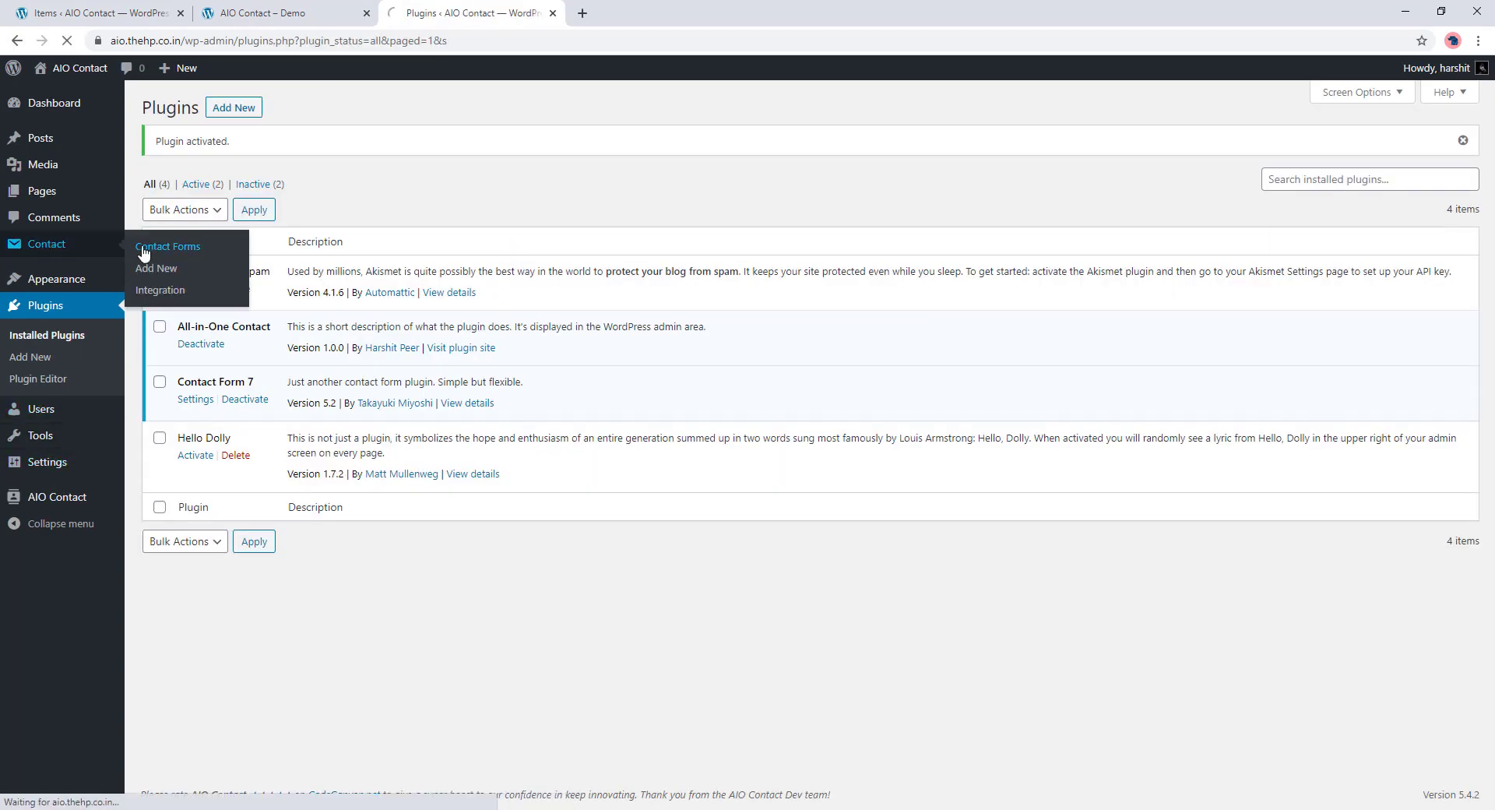
{"action": "left_click", "coordinate": [190, 407]}
{"action": "left_click_drag", "start_coordinate": [284, 148], "coordinate": [152, 148]}
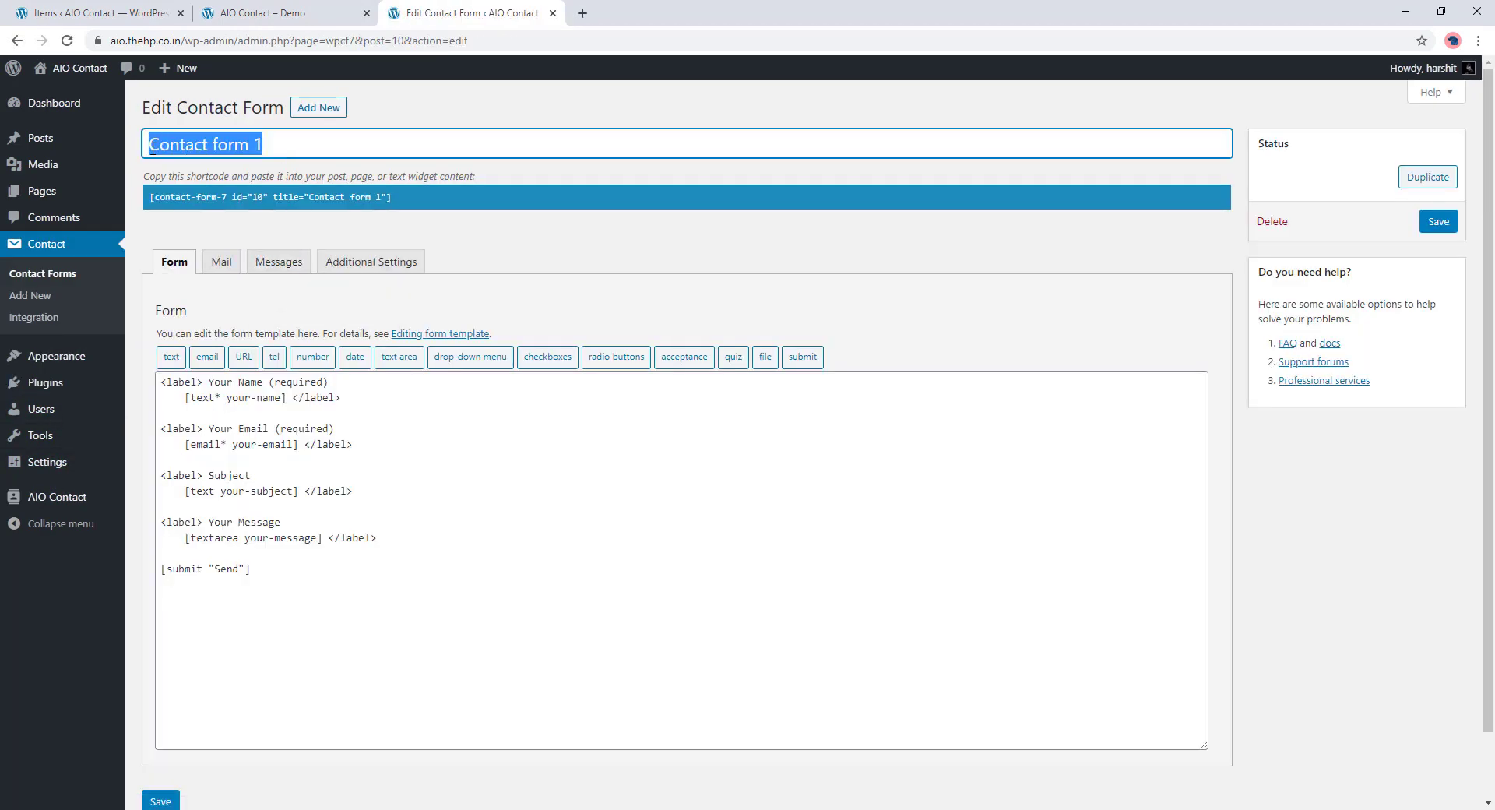
{"action": "type", "text": "Call Back Request"}
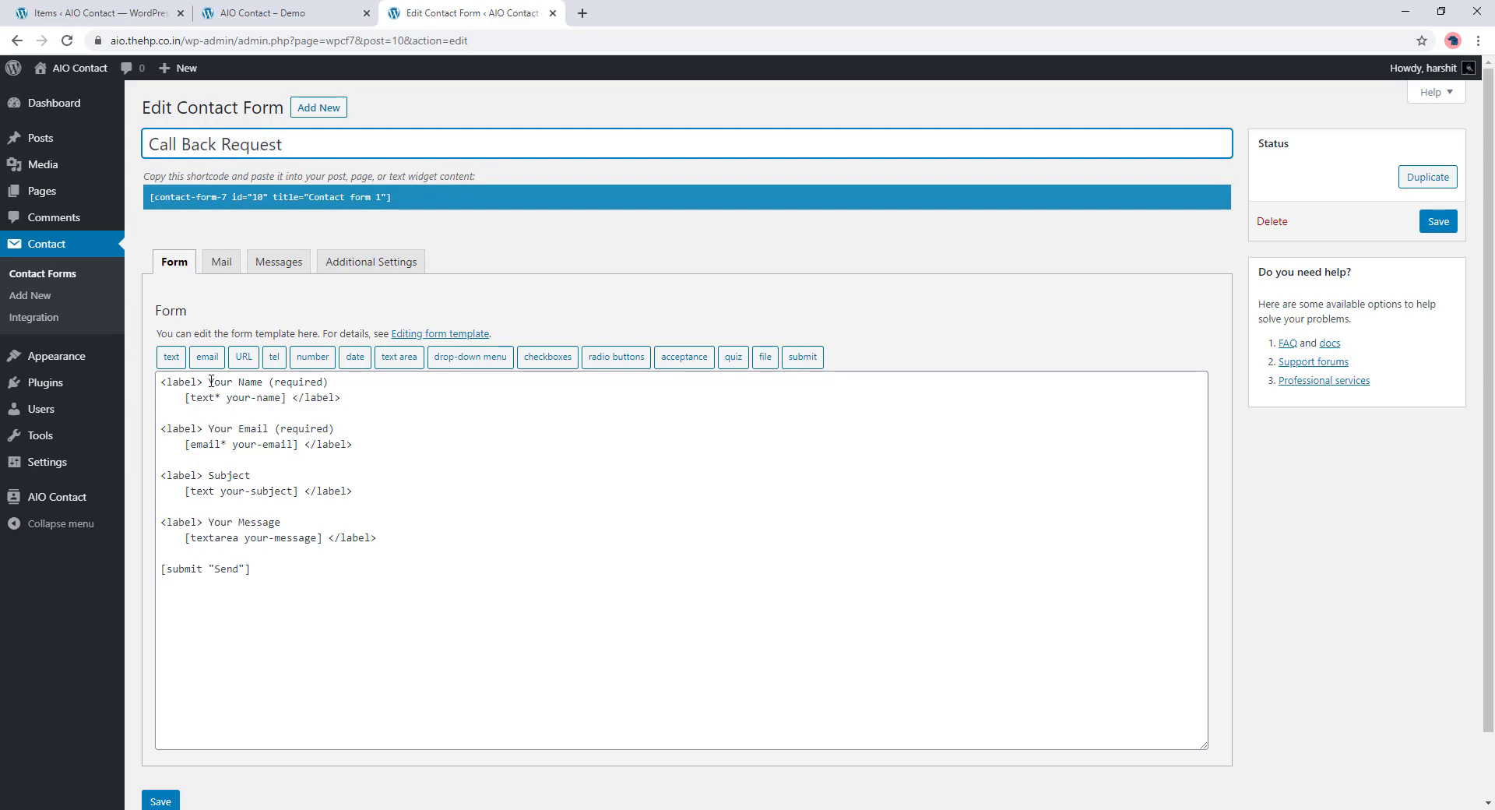
Step: Delete the name field from the form template and change the email field's label to "Phone (required)"
{"action": "left_click_drag", "start_coordinate": [160, 381], "coordinate": [342, 398]}
{"action": "key", "text": "BackSpace"}
{"action": "left_click_drag", "start_coordinate": [208, 412], "coordinate": [269, 413]}
{"action": "type", "text": "Phone"}
Step: Change the phone field's tag to [tel* your-phone] and delete the subject and message fields from the template
{"action": "double_click", "coordinate": [204, 428]}
{"action": "left_click", "coordinate": [274, 356]}
{"action": "left_click", "coordinate": [978, 237]}
{"action": "double_click", "coordinate": [214, 434]}
{"action": "type", "text": "tel"}
{"action": "double_click", "coordinate": [265, 429]}
{"action": "type", "text": "phone"}
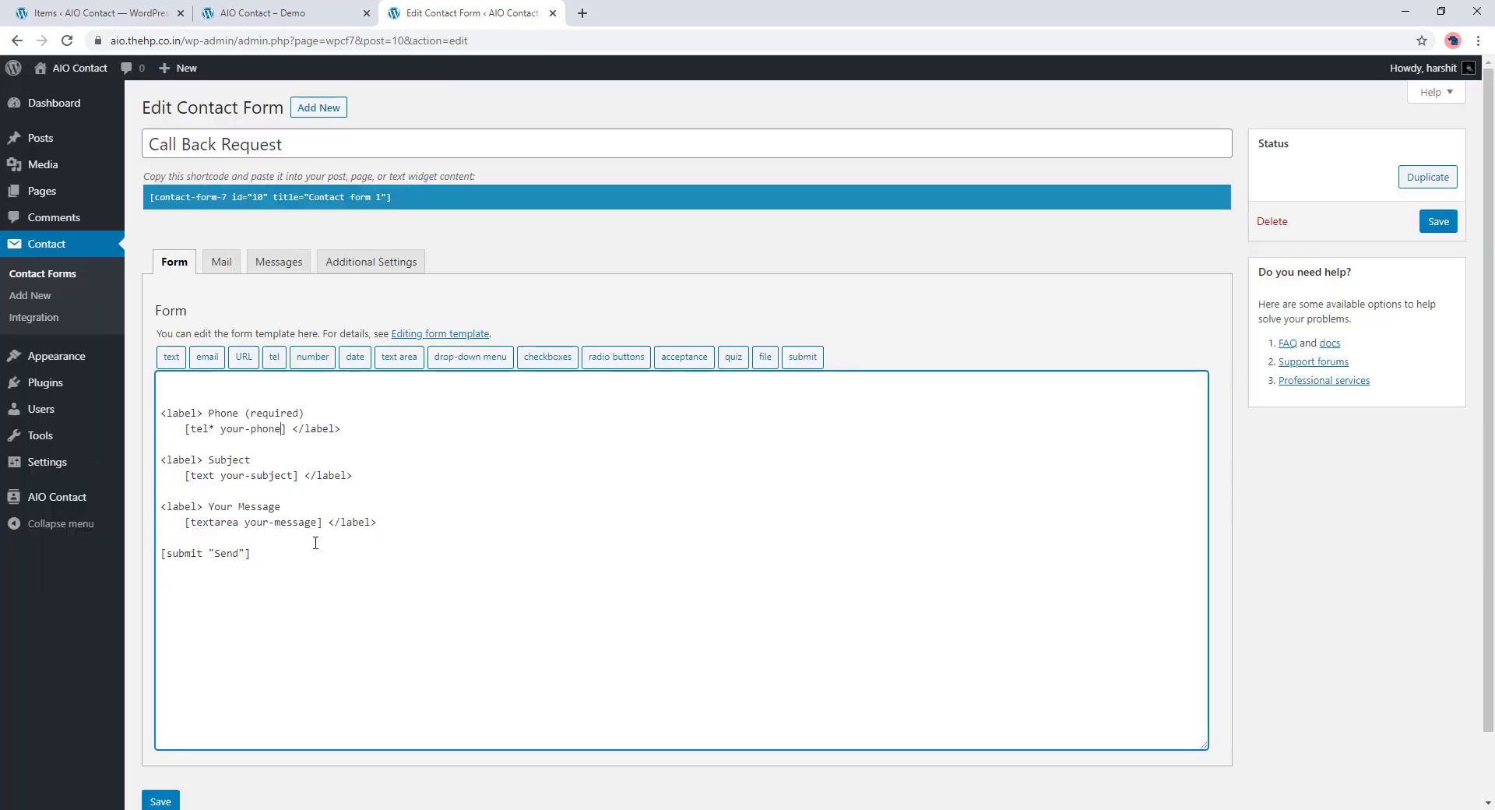
{"action": "left_click_drag", "start_coordinate": [376, 521], "coordinate": [161, 459]}
{"action": "key", "text": "BackSpace"}
Step: Clear the additional headers in the form's mail template
{"action": "left_click", "coordinate": [222, 262]}
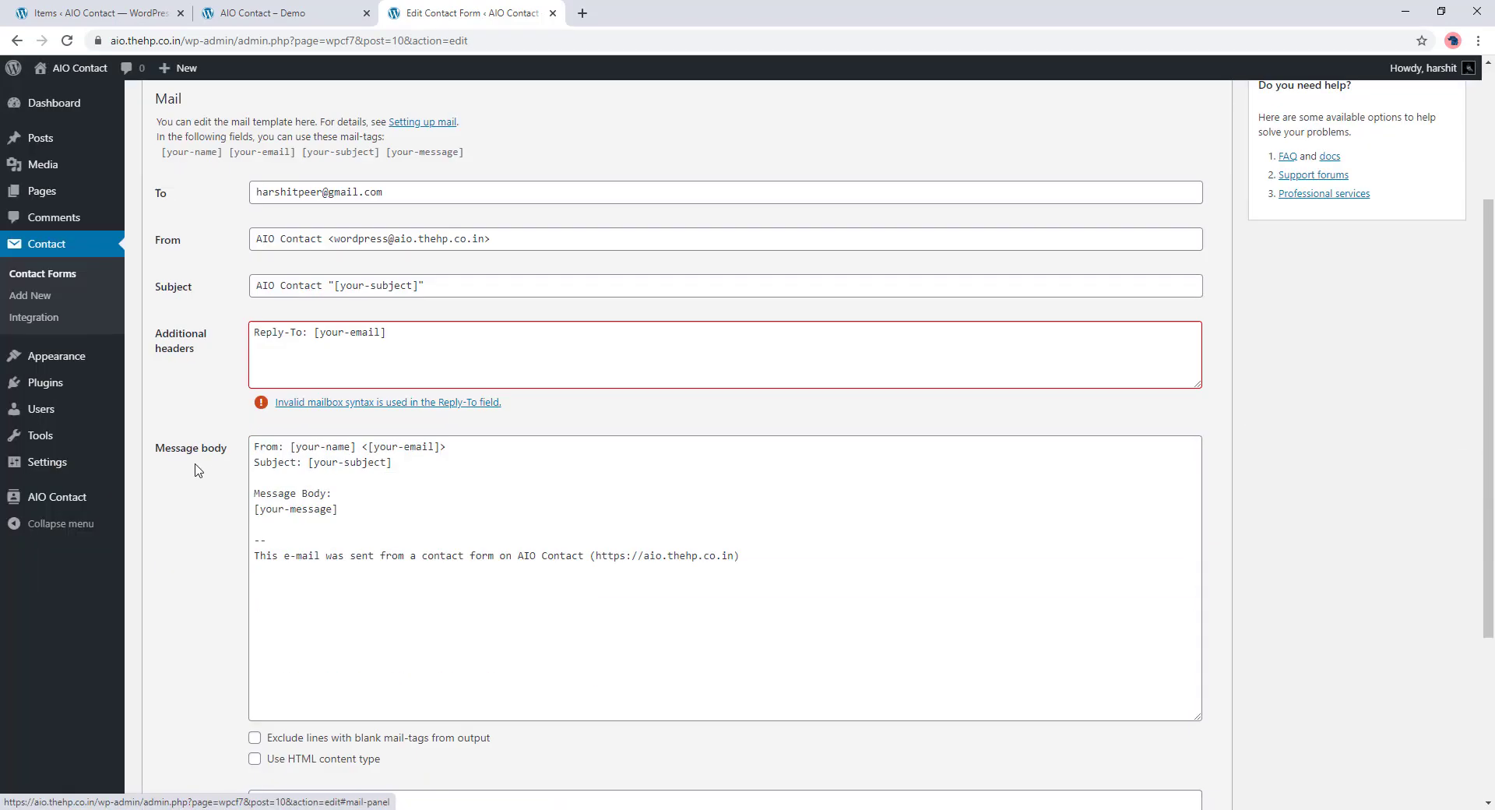
{"action": "double_click", "coordinate": [361, 325]}
{"action": "key", "text": "ctrl+a"}
{"action": "key", "text": "BackSpace"}
Step: Replace the sender, subject and message lines of the mail body with "Please call" plus the your-phone mail-tag, and save the form
{"action": "left_click", "coordinate": [396, 447]}
{"action": "left_click", "coordinate": [350, 507]}
{"action": "key", "text": "ctrl+shift+Home"}
{"action": "key", "text": "BackSpace"}
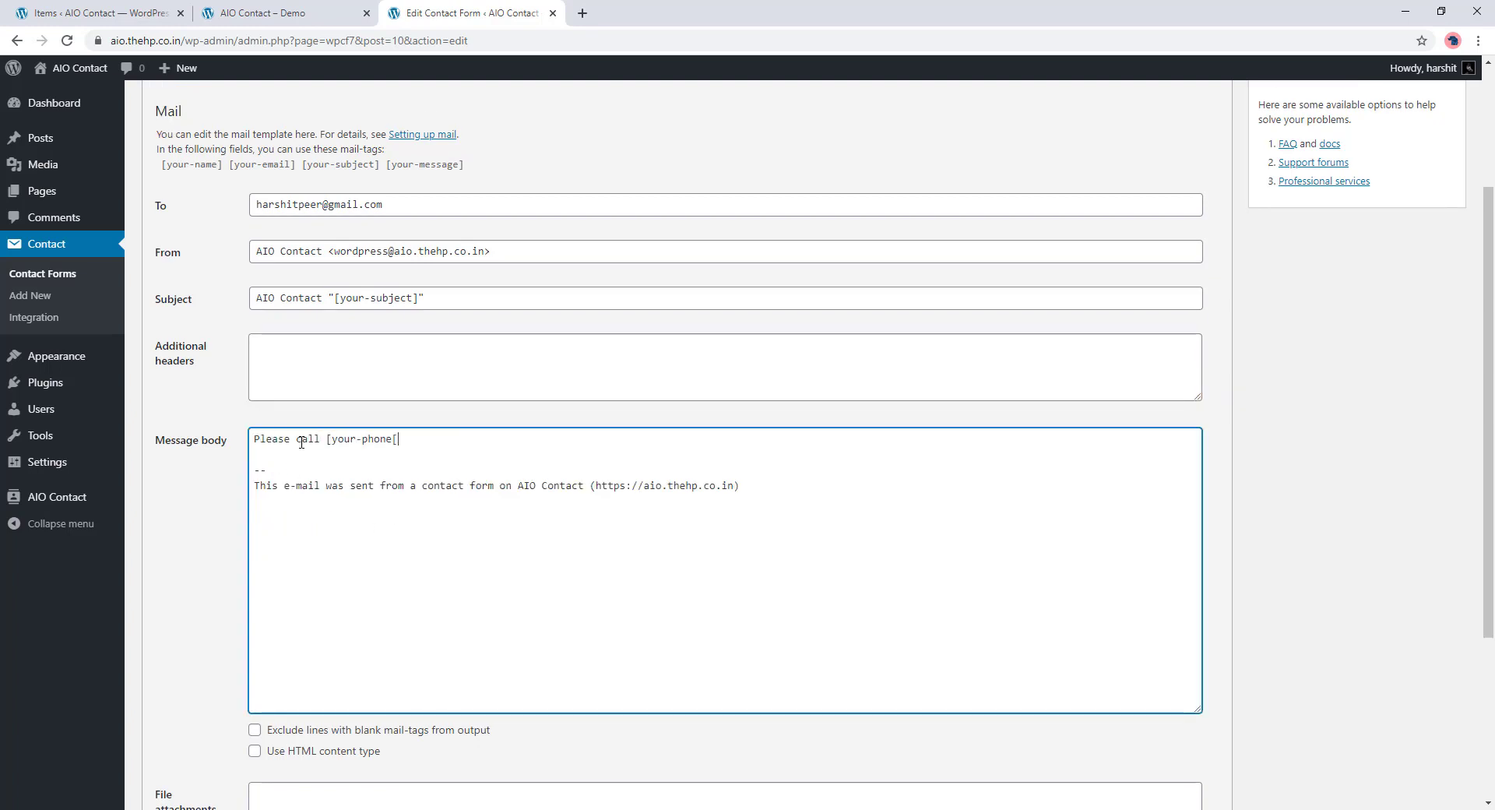
{"action": "scroll", "coordinate": [301, 442], "scroll_direction": "down", "scroll_amount": 5}
{"action": "left_click", "coordinate": [158, 724]}
Step: Start a new Contact Form 7 item in AIO Contact, titled "Call Back" with a phone handset icon
{"action": "left_click", "coordinate": [62, 496]}
{"action": "left_click", "coordinate": [951, 471]}
{"action": "left_click", "coordinate": [751, 467]}
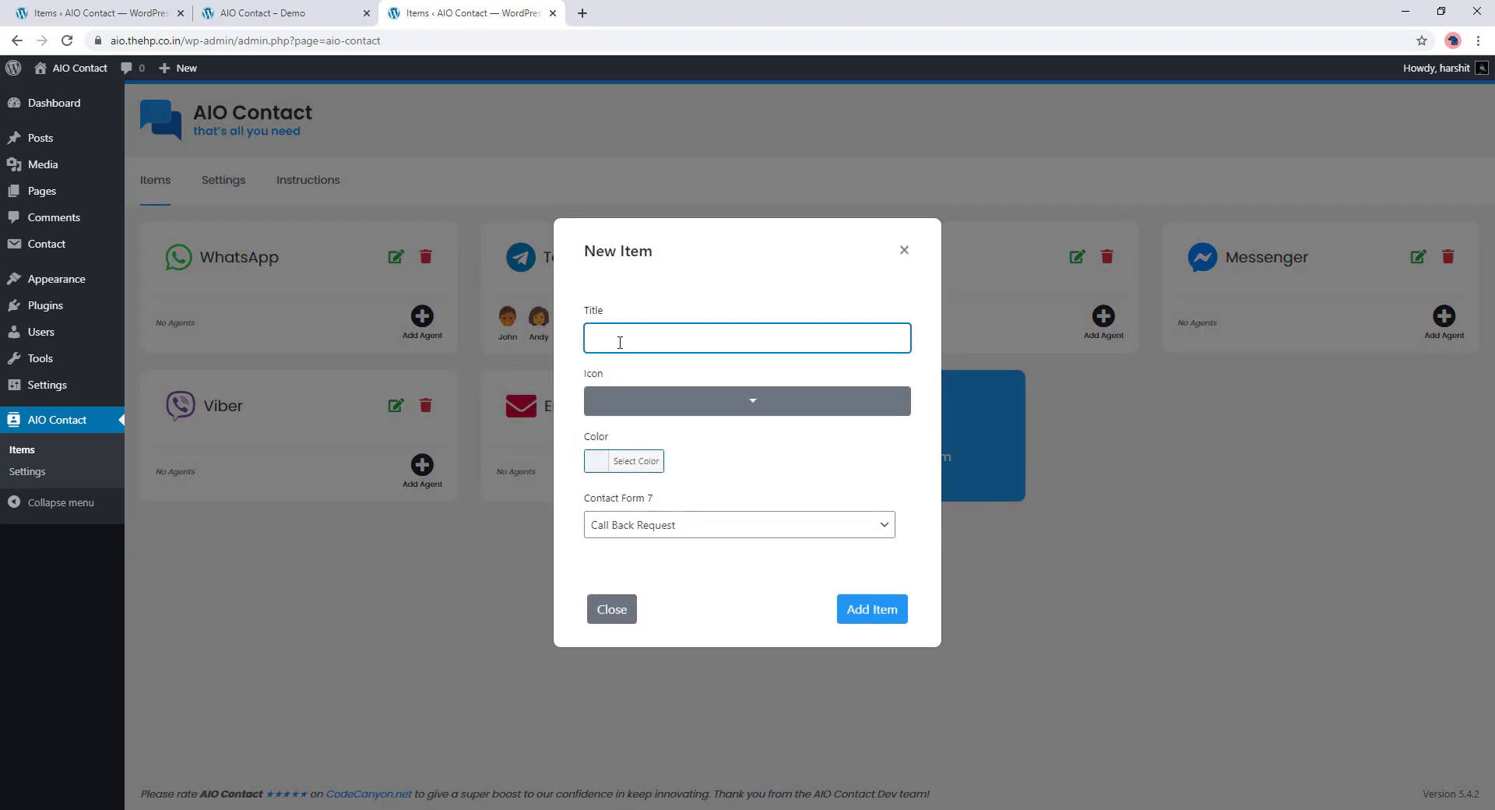
{"action": "type", "text": "Call Back"}
{"action": "left_click", "coordinate": [690, 389]}
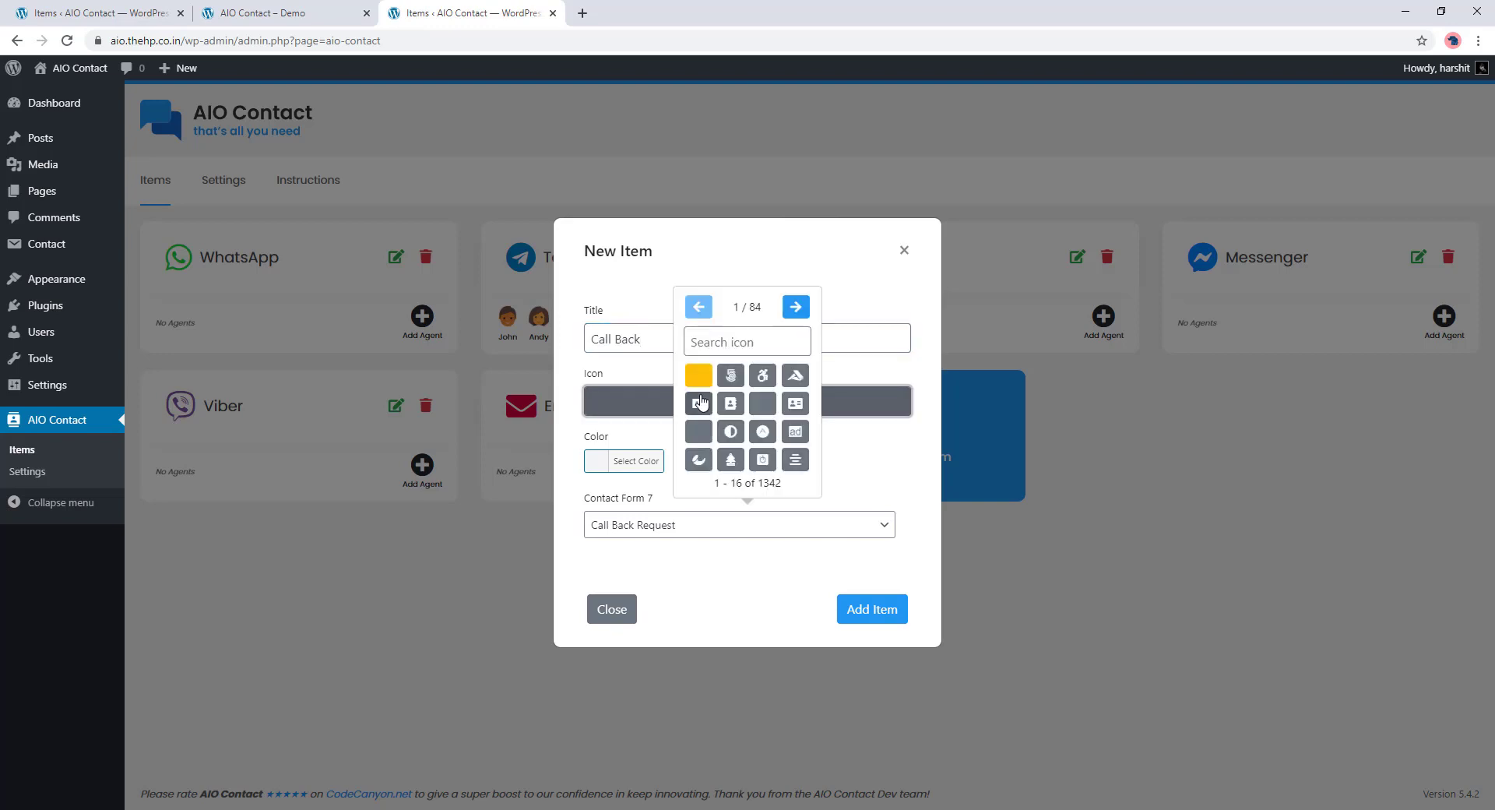
{"action": "type", "text": "phone"}
{"action": "left_click", "coordinate": [762, 403]}
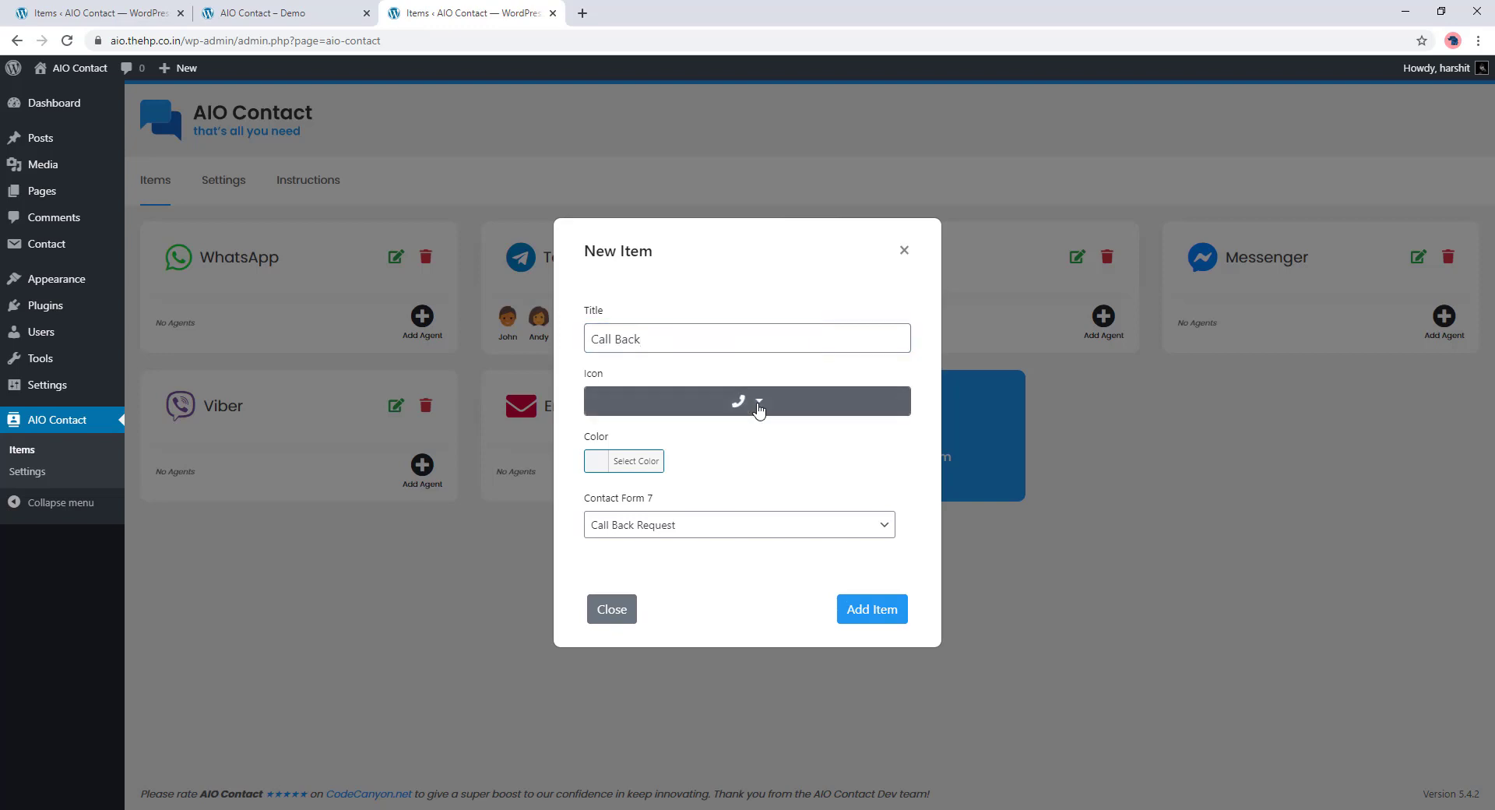
Step: Colour the Call Back item green (#1cbf7e), keep Call Back Request as its form, and add the item
{"action": "left_click", "coordinate": [631, 461]}
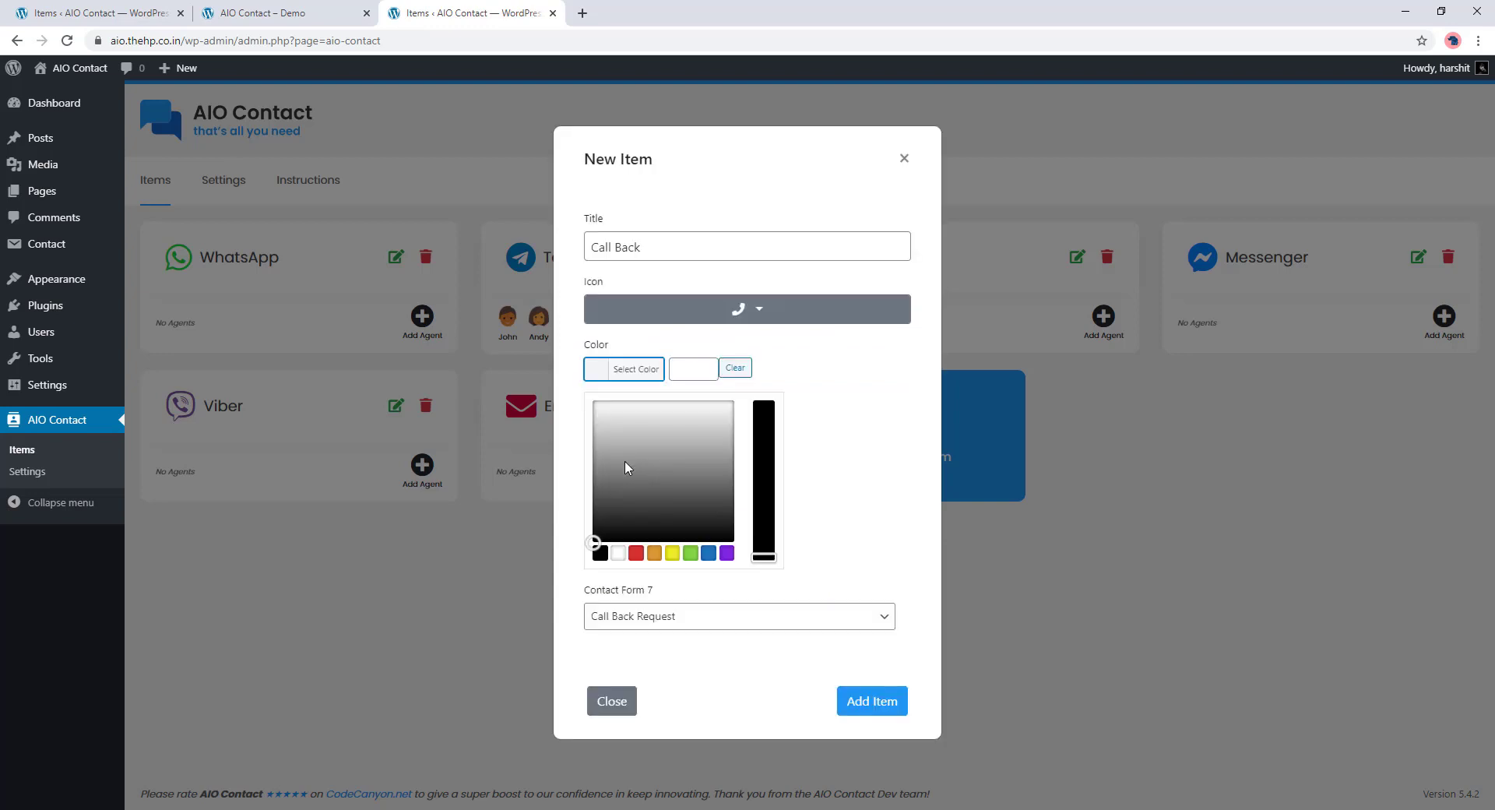
{"action": "left_click", "coordinate": [709, 553]}
{"action": "left_click_drag", "start_coordinate": [710, 448], "coordinate": [654, 436]}
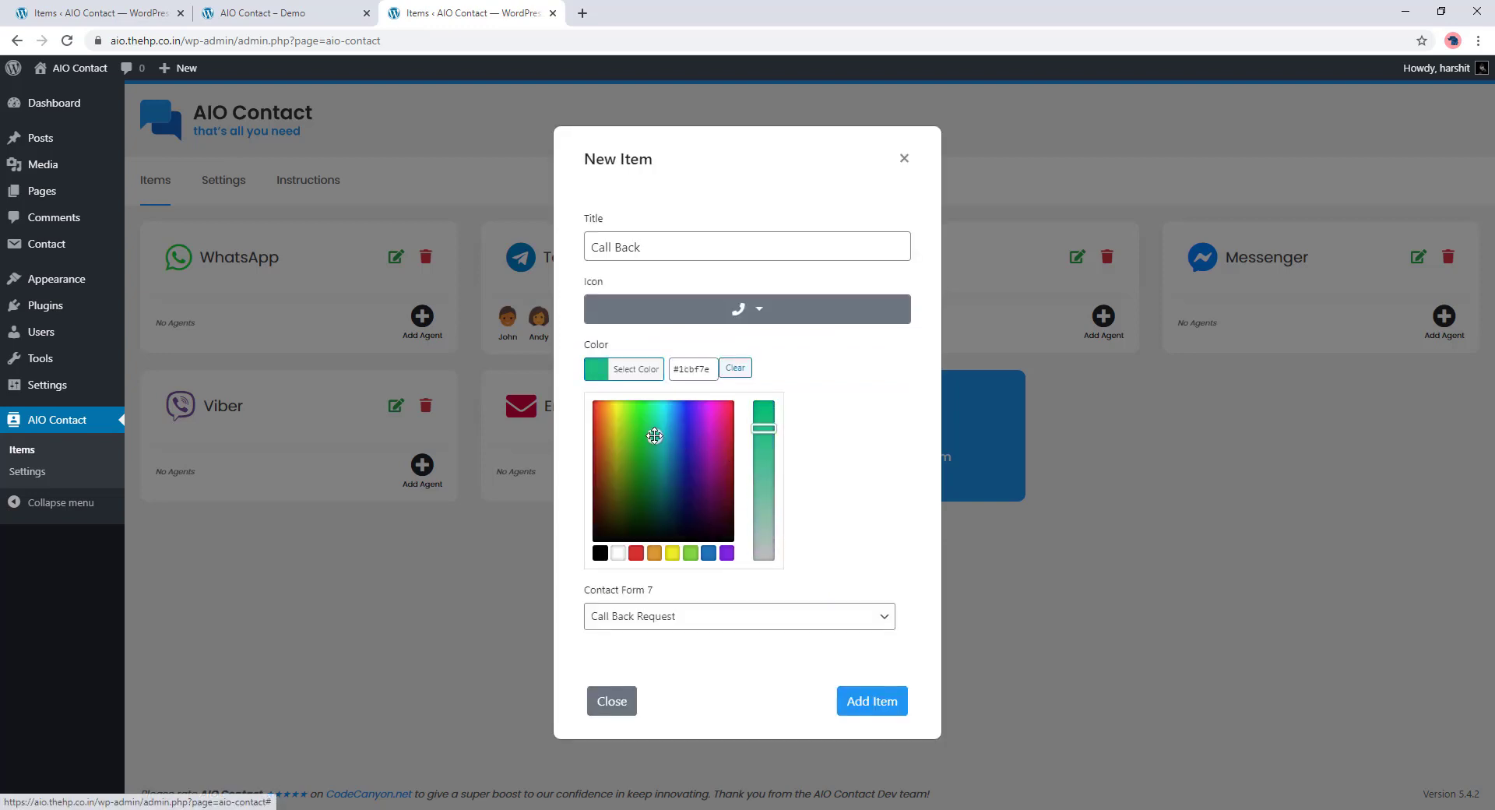
{"action": "left_click", "coordinate": [834, 470]}
{"action": "left_click", "coordinate": [644, 523]}
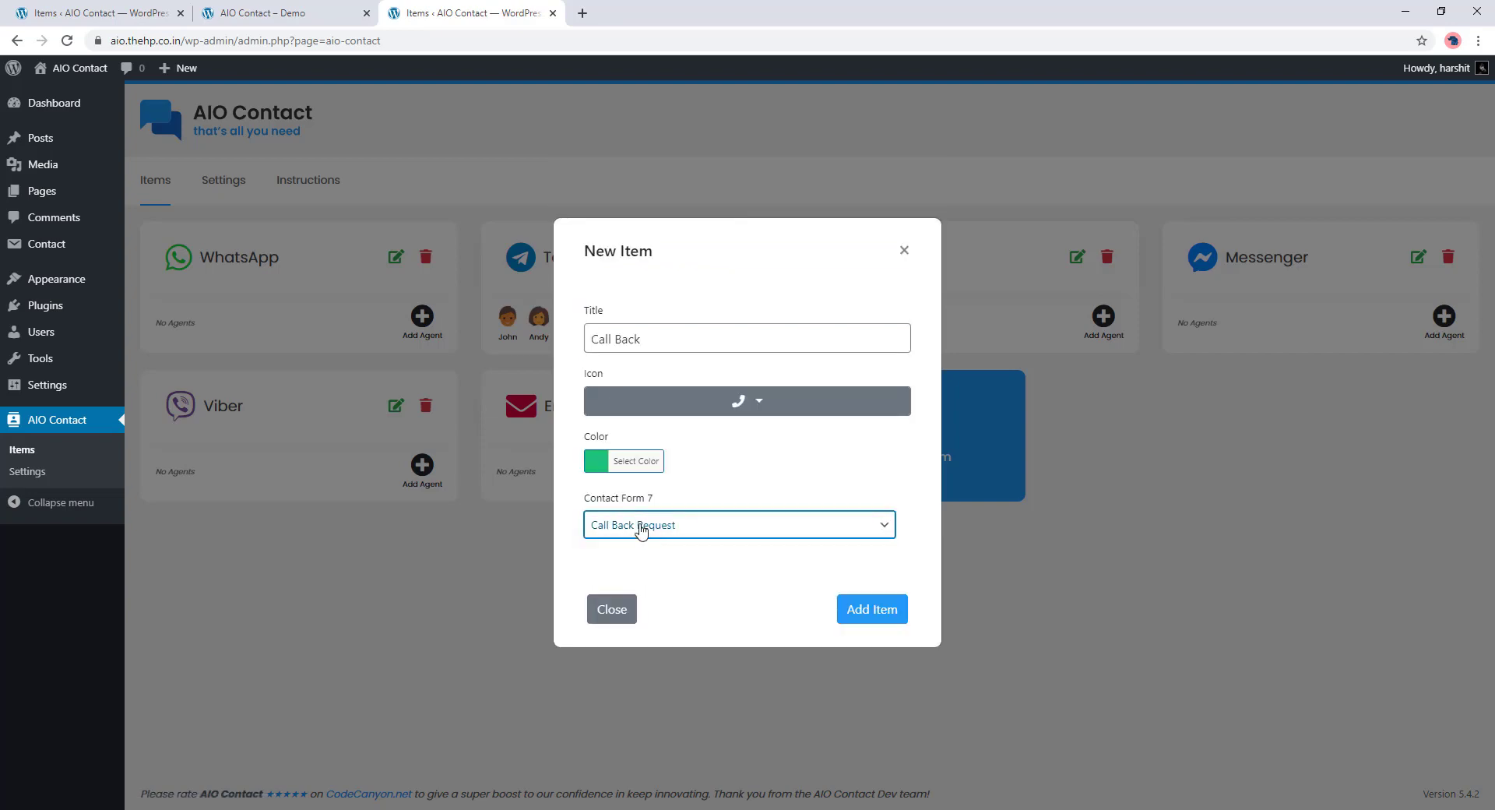
{"action": "left_click", "coordinate": [850, 608]}
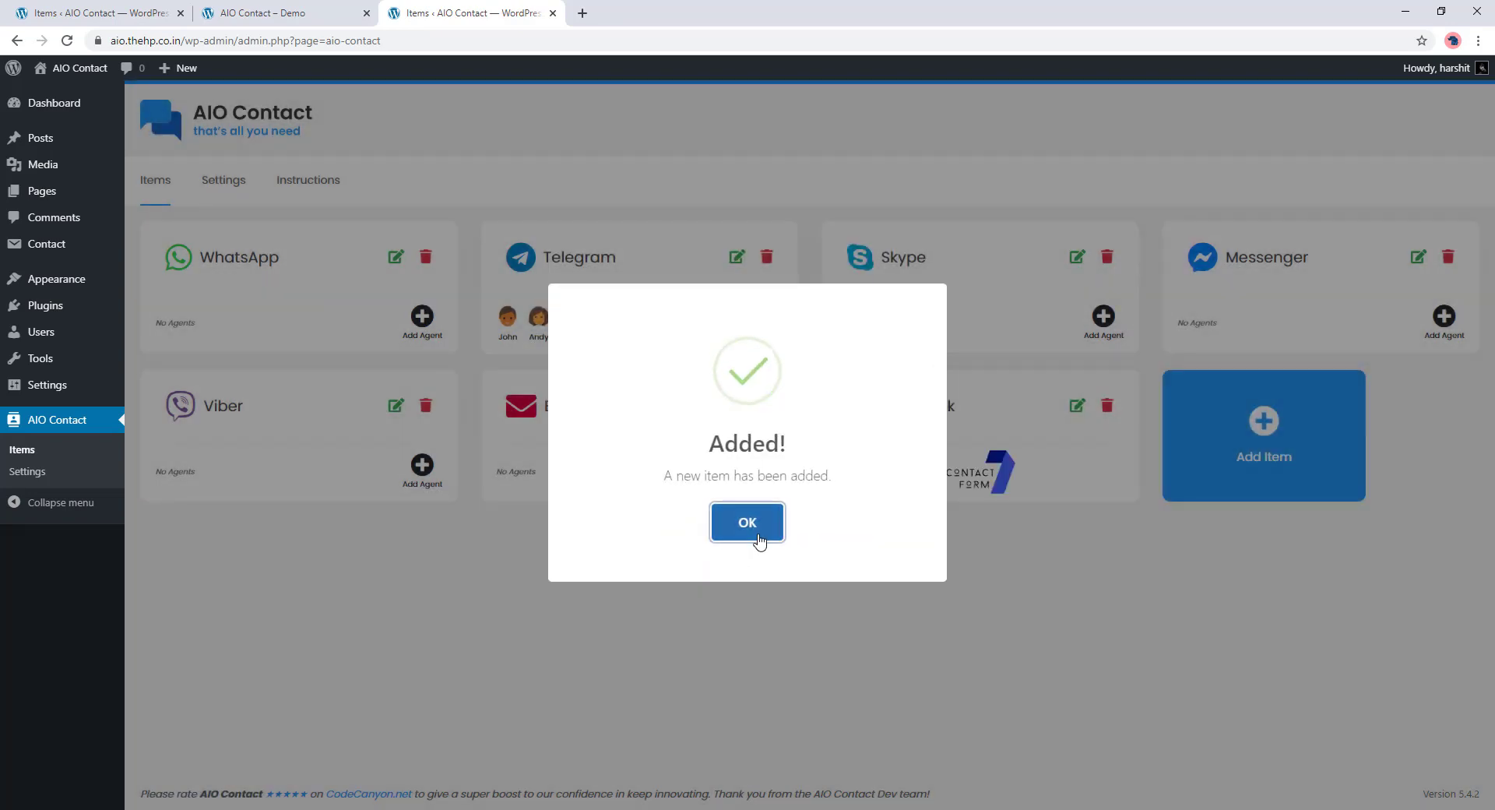
{"action": "left_click", "coordinate": [759, 540]}
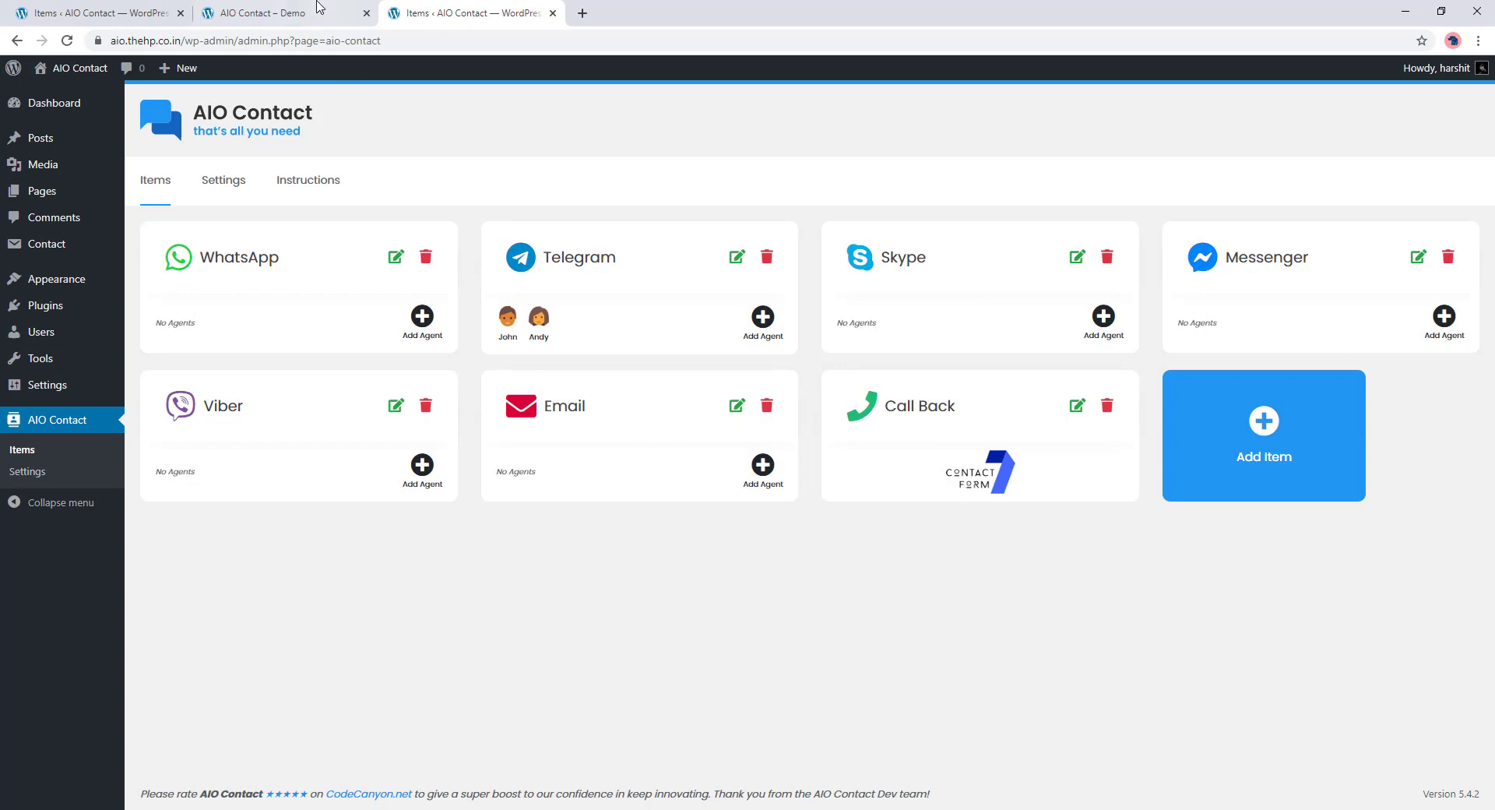
Step: Reload the site's front page and test the widget's Call Back form by submitting a phone number
{"action": "left_click", "coordinate": [311, 7]}
{"action": "left_click", "coordinate": [66, 41]}
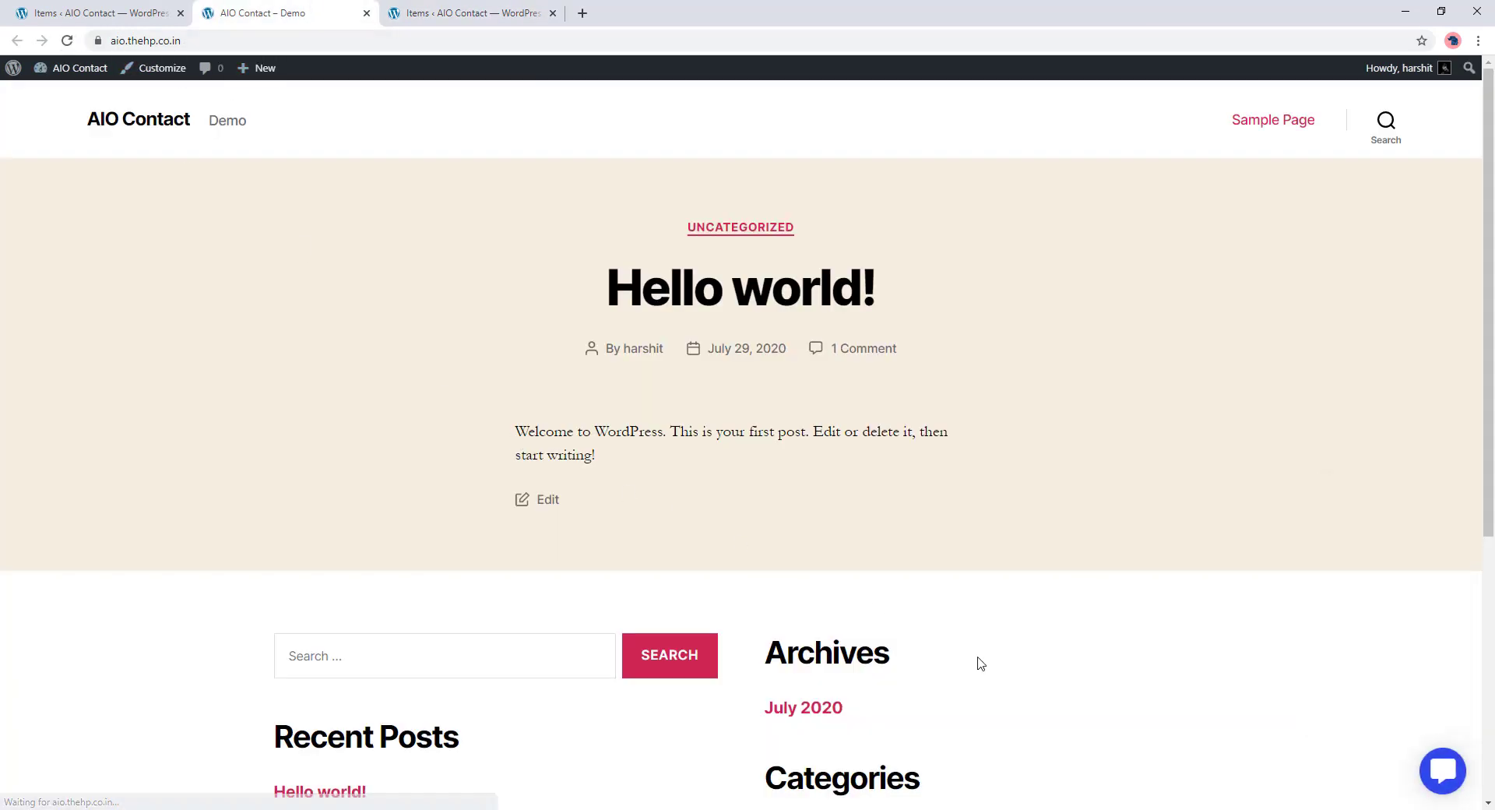
{"action": "left_click", "coordinate": [1423, 780]}
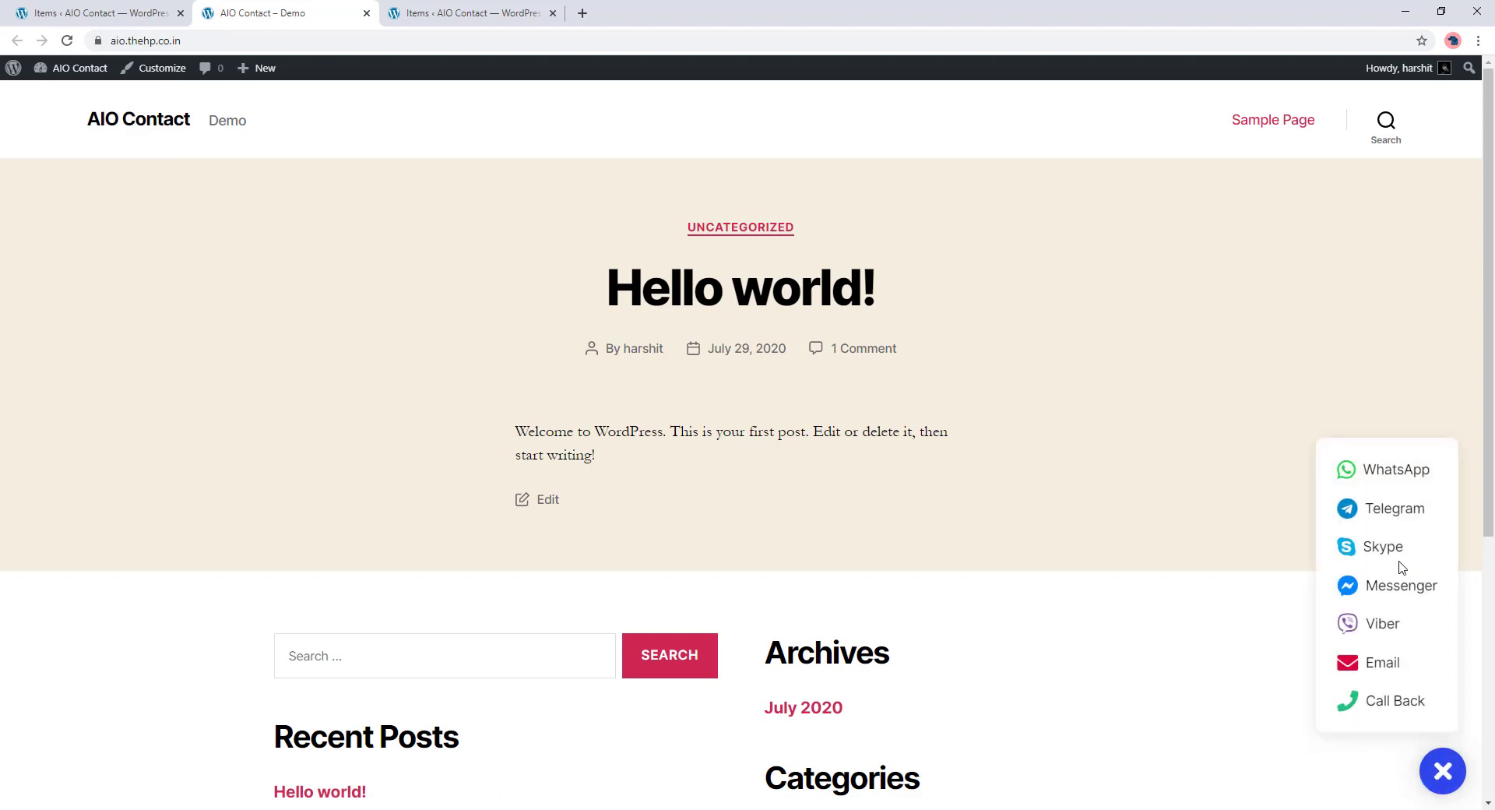
{"action": "left_click", "coordinate": [1384, 705]}
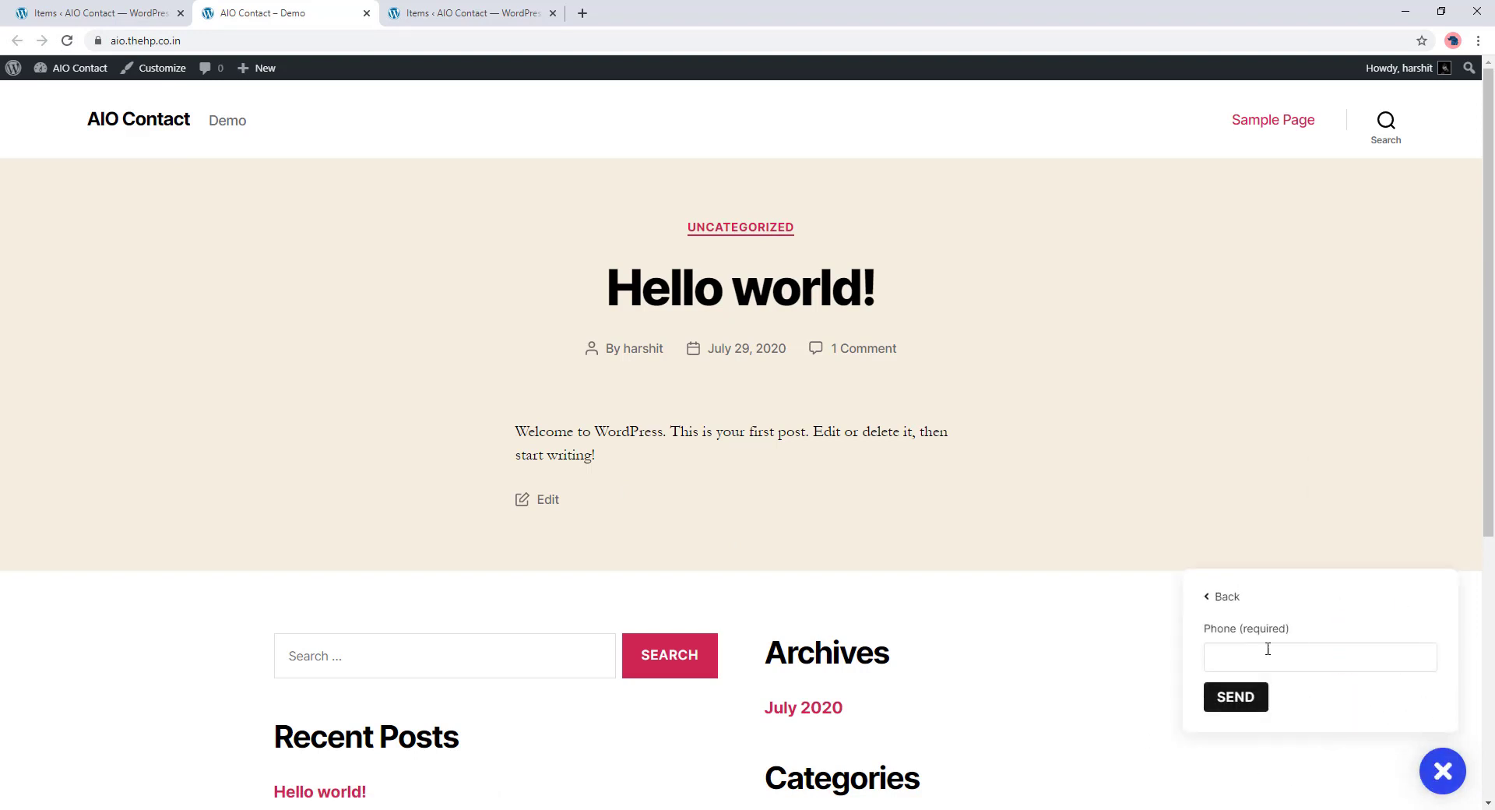
{"action": "left_click", "coordinate": [1266, 653]}
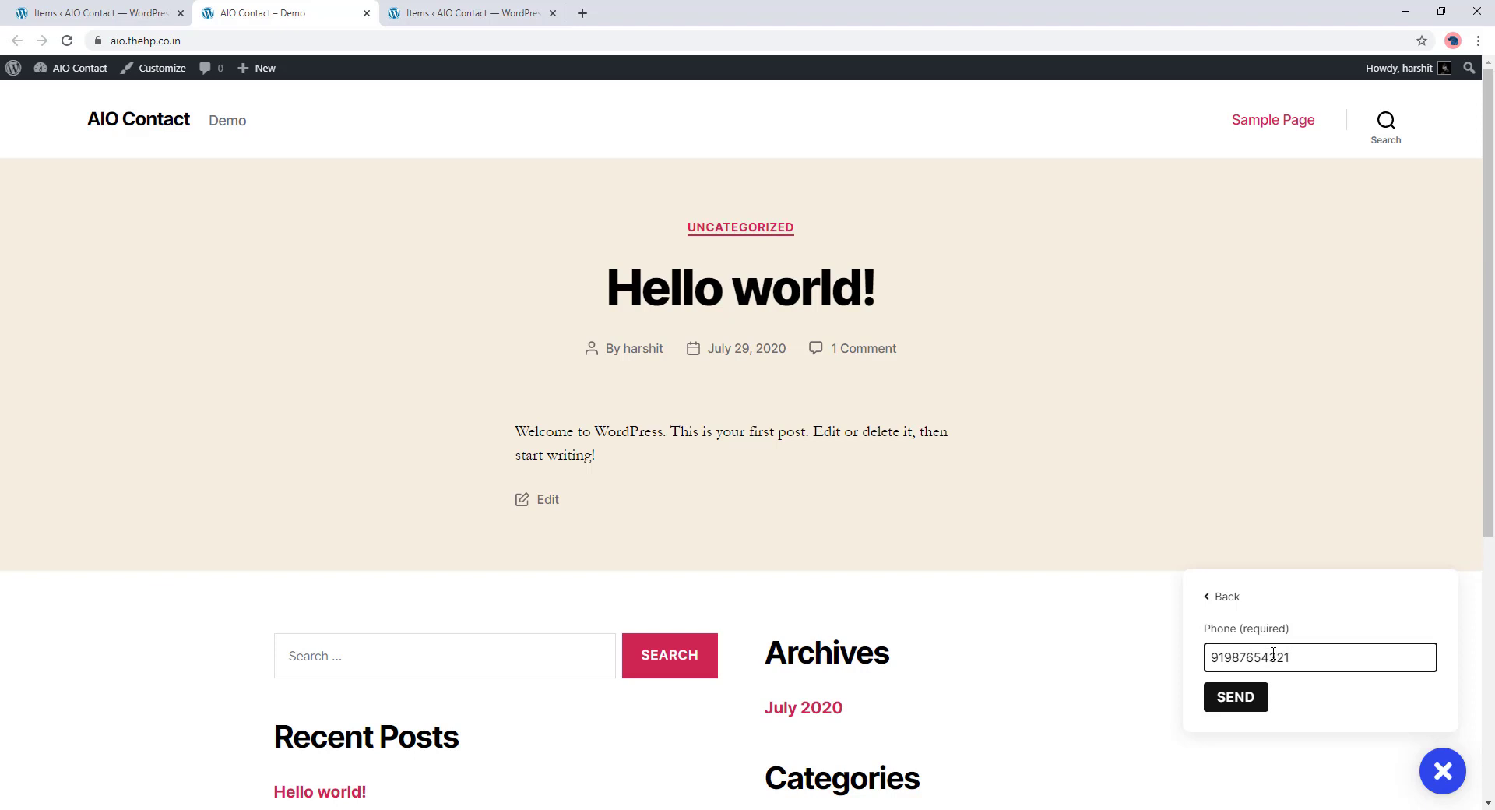
{"action": "left_click", "coordinate": [1246, 703]}
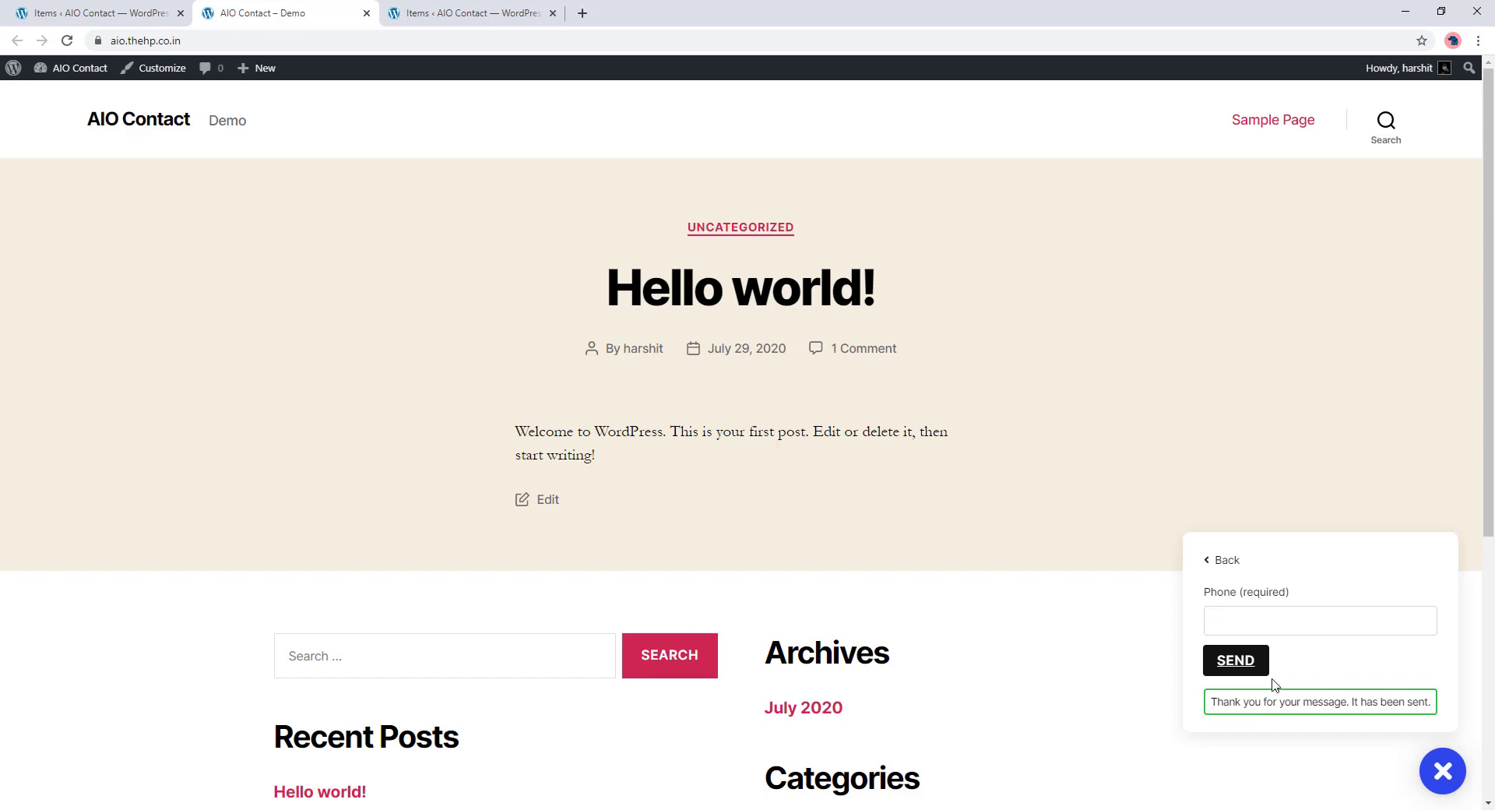
{"action": "left_click", "coordinate": [1225, 561]}
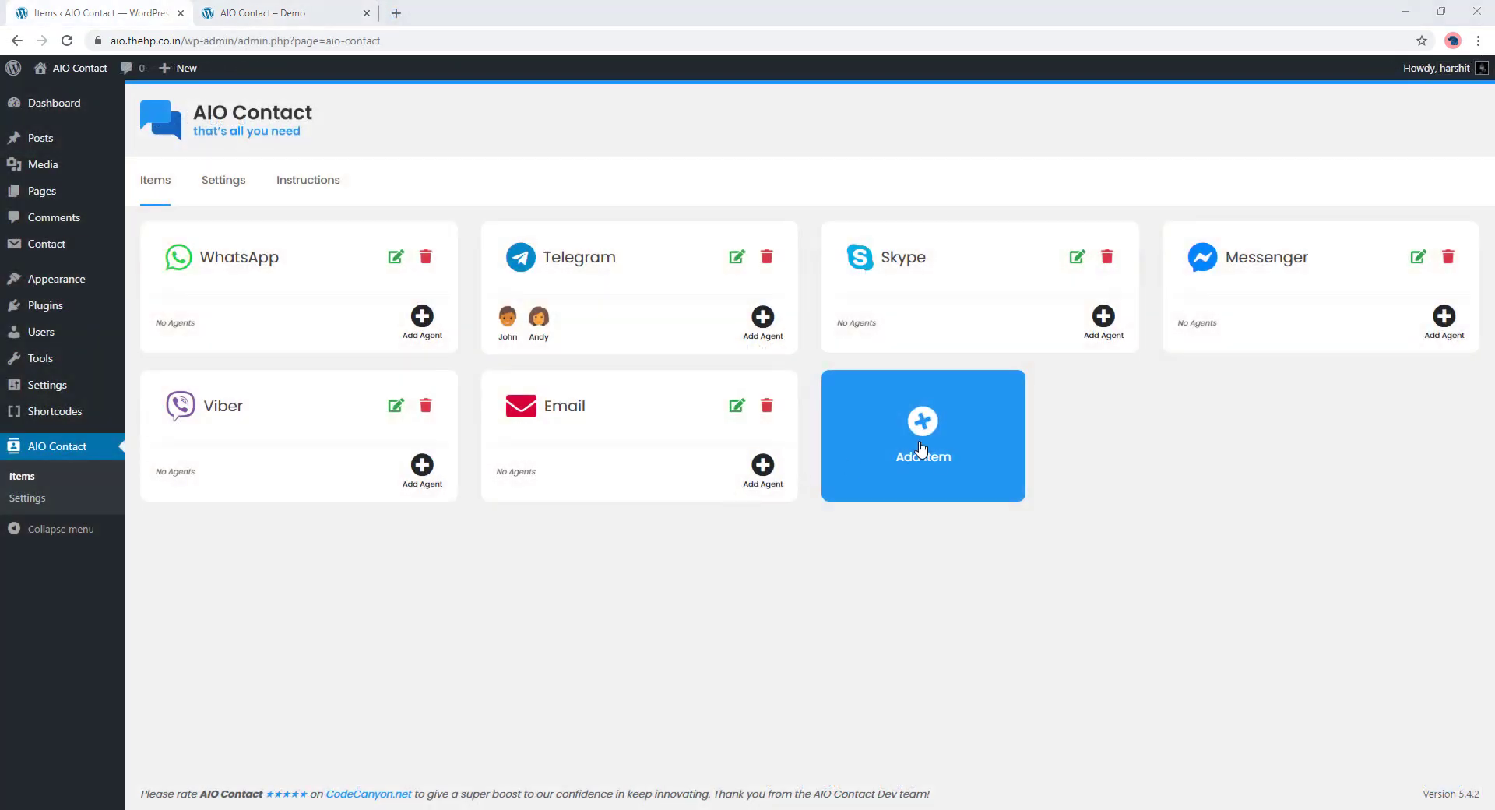
Step: Start a new shortcode item in AIO Contact titled "Recent Posts", containing [su_posts template="templates/default-loop.php" posts_per_page="1" post_type="post"]
{"action": "left_click", "coordinate": [920, 449]}
{"action": "left_click", "coordinate": [920, 468]}
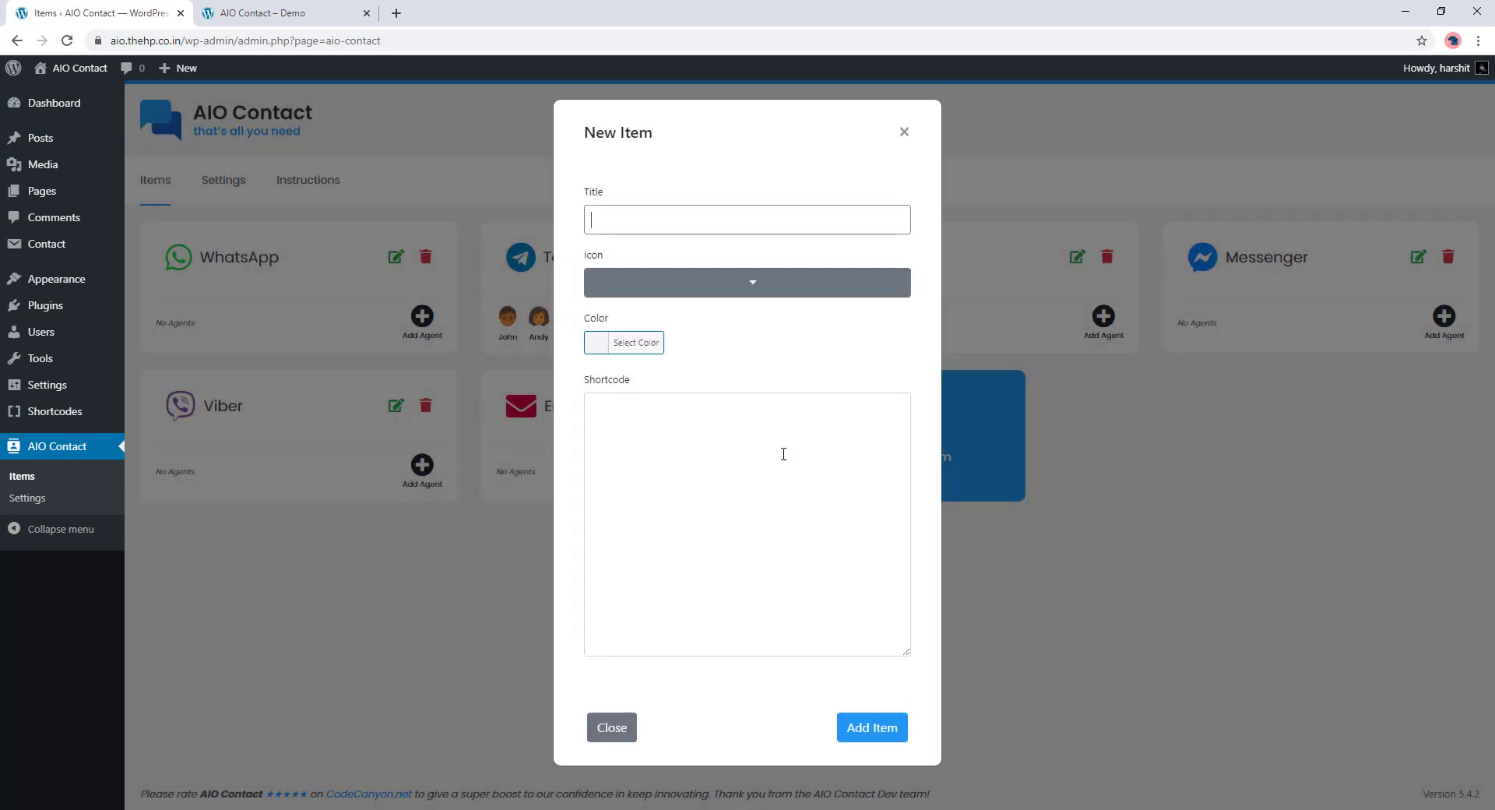
{"action": "left_click", "coordinate": [671, 407]}
{"action": "type", "text": "[su_posts template=\"templates/default-loop.php\" posts_per_page=\"1\" post_type=\"post\"]"}
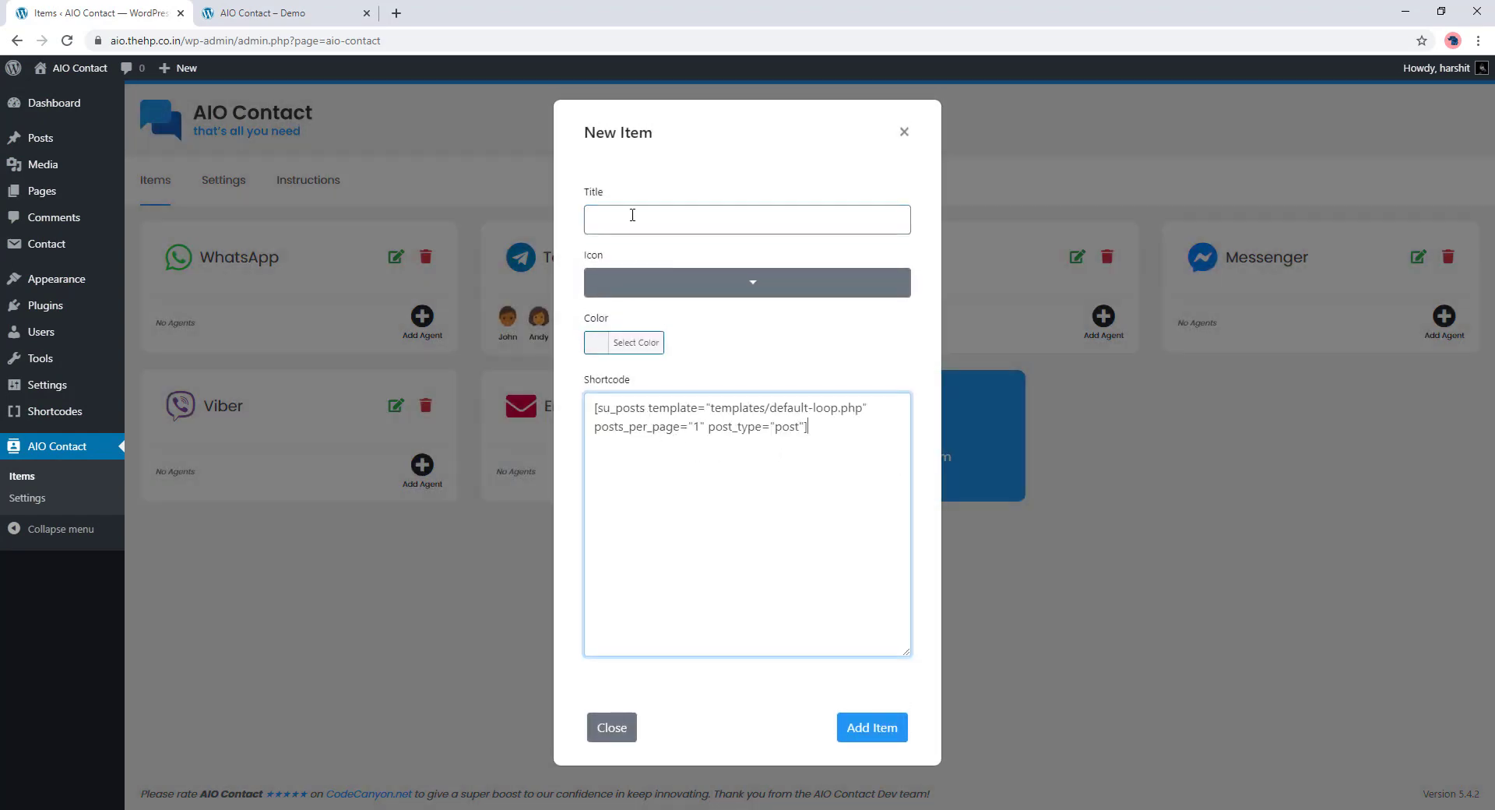
{"action": "left_click", "coordinate": [632, 215]}
{"action": "type", "text": "Recent Posts"}
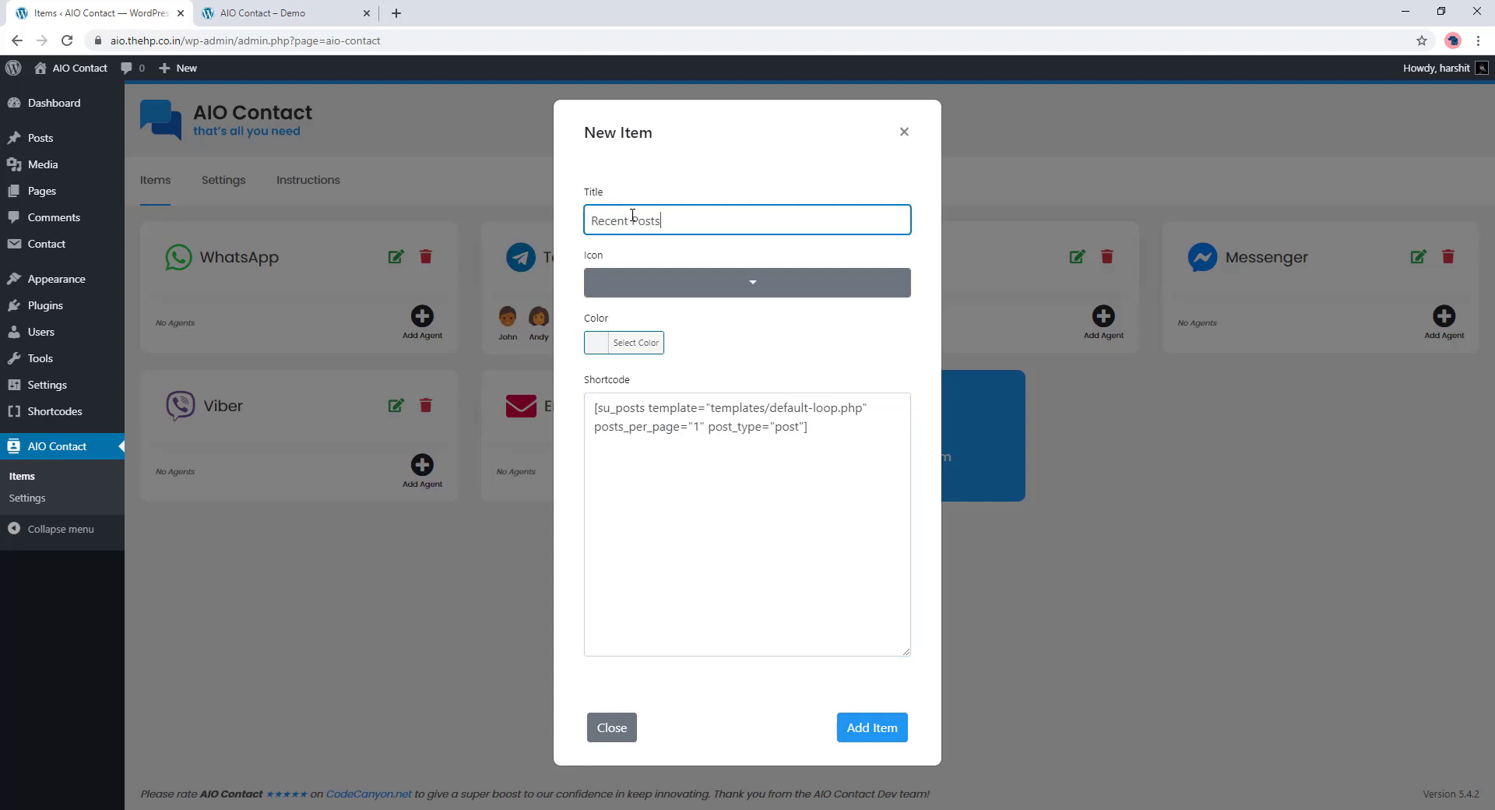
Step: Give the Recent Posts item the justified-text lines icon and a magenta colour (#b717a4), and add the item
{"action": "left_click", "coordinate": [664, 290]}
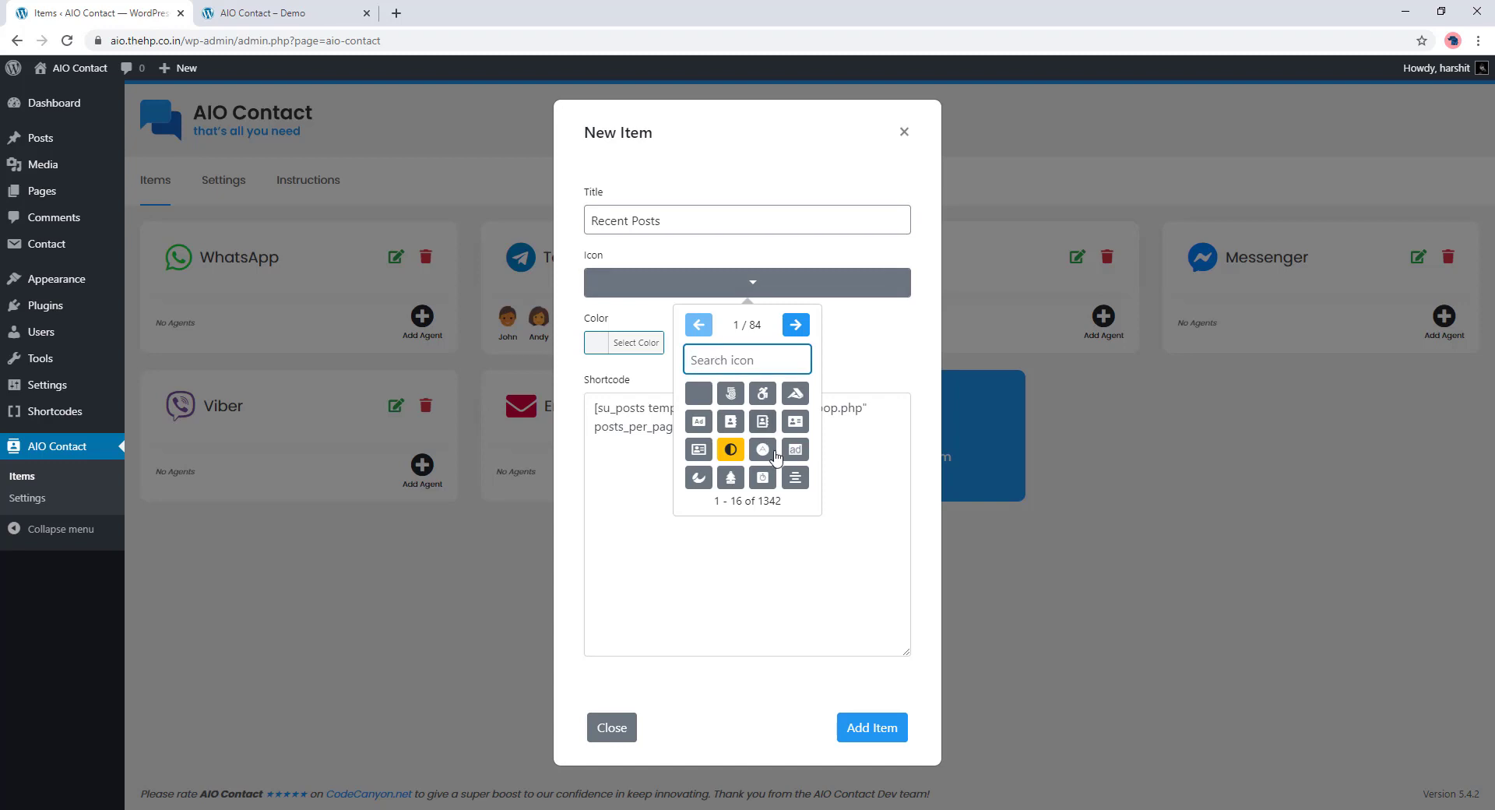
{"action": "left_click", "coordinate": [795, 324]}
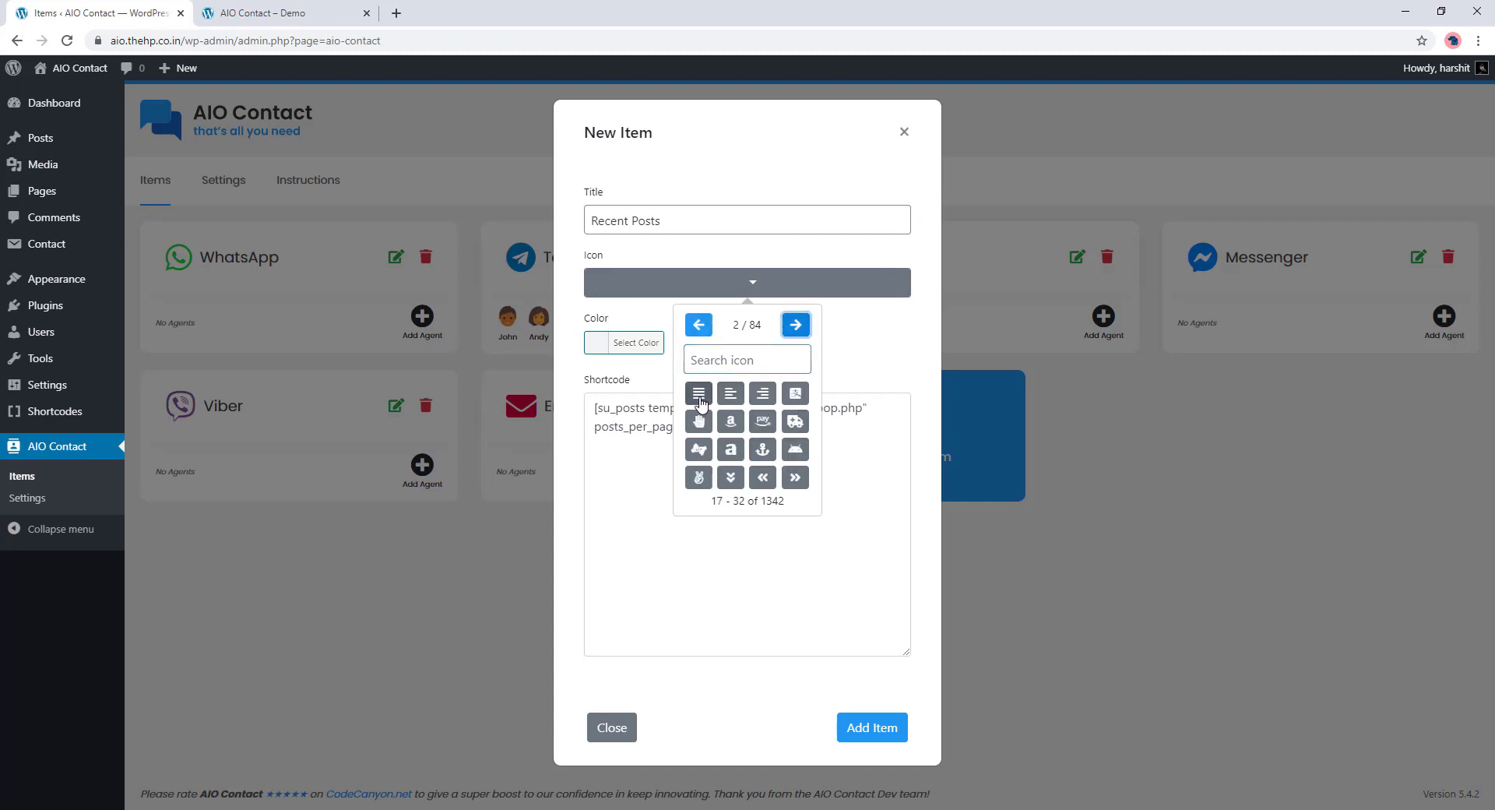
{"action": "left_click", "coordinate": [700, 393]}
{"action": "left_click", "coordinate": [635, 347]}
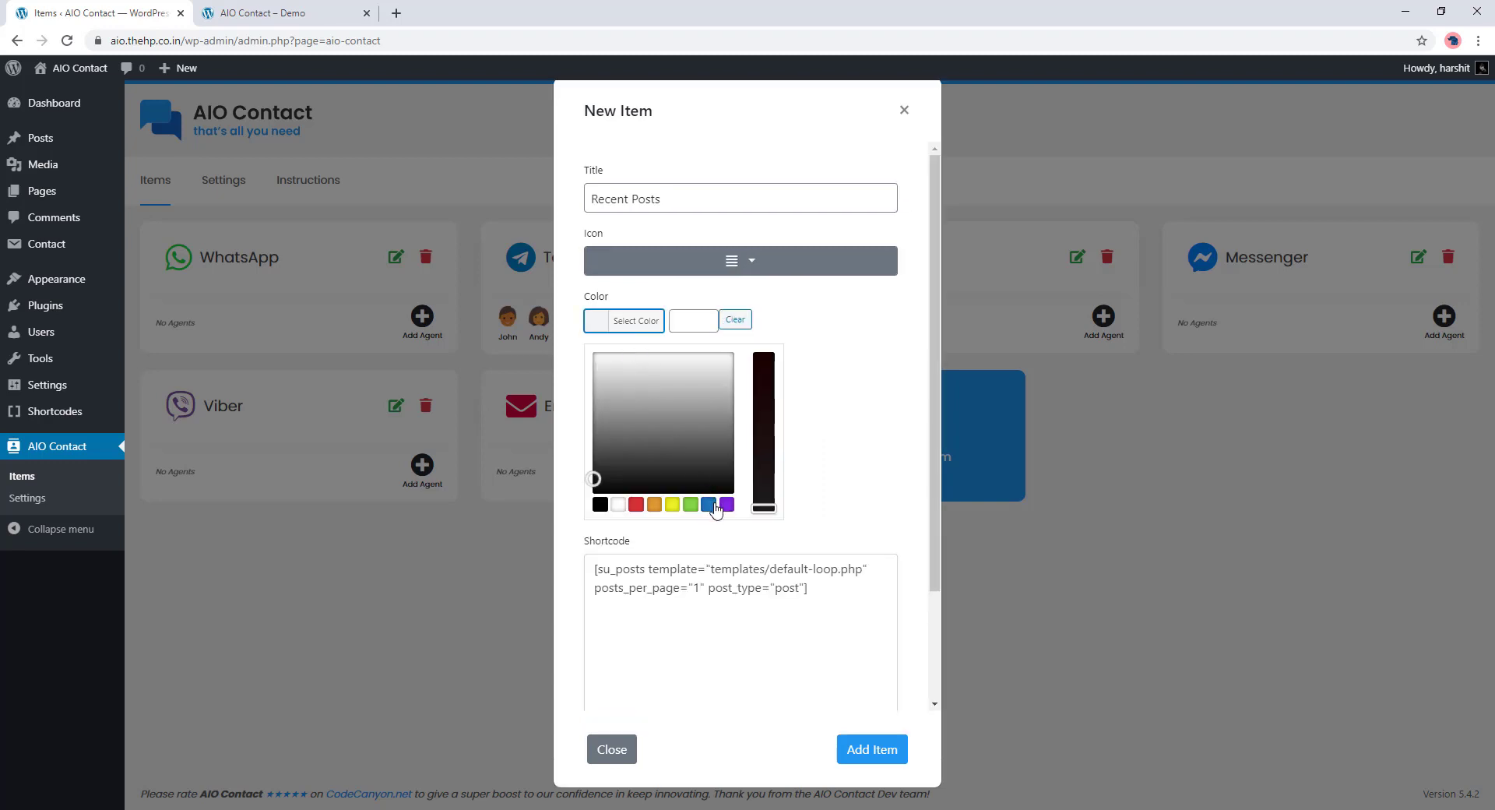
{"action": "left_click", "coordinate": [724, 505]}
{"action": "left_click", "coordinate": [714, 392]}
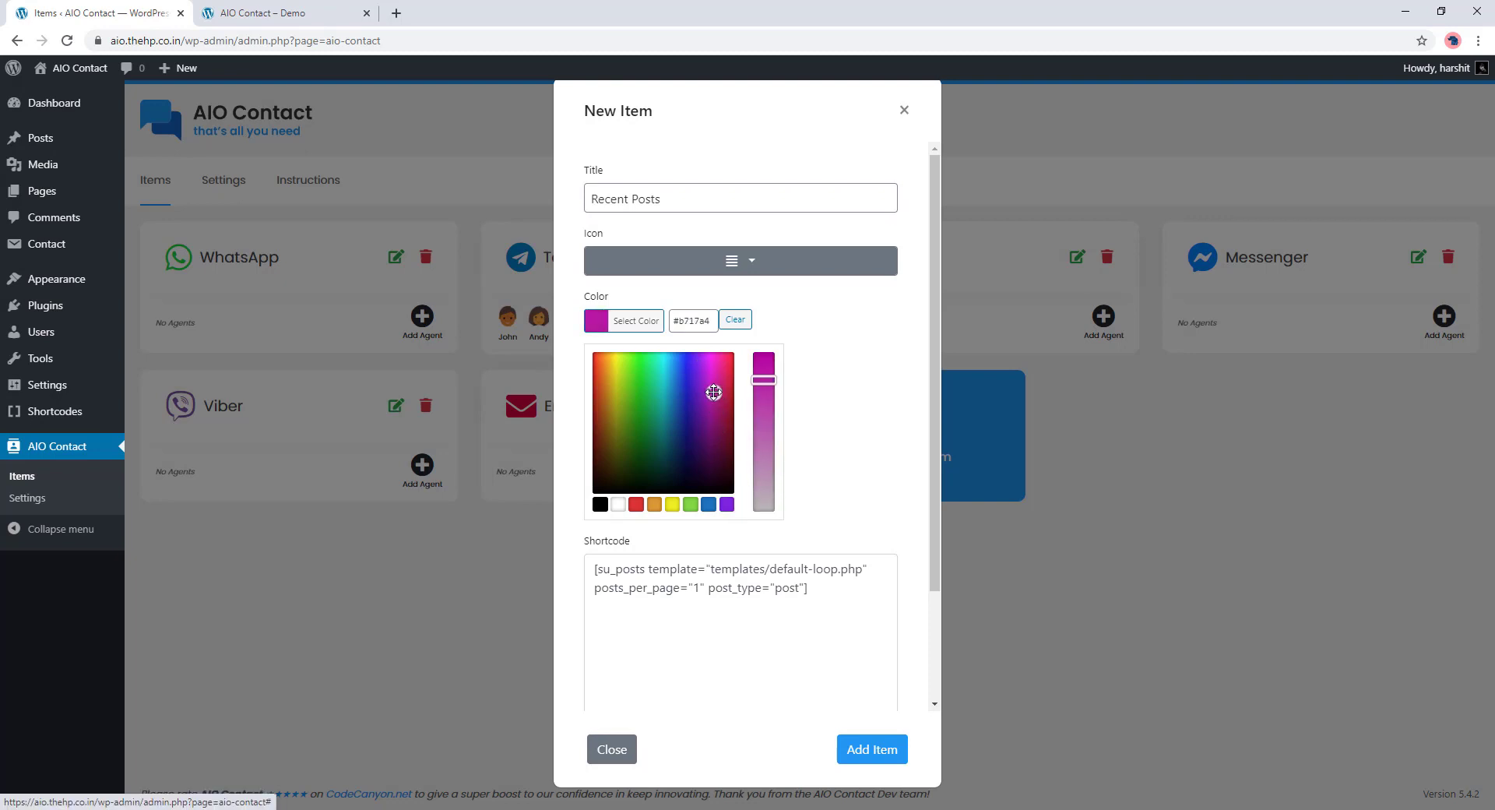
{"action": "left_click", "coordinate": [842, 349]}
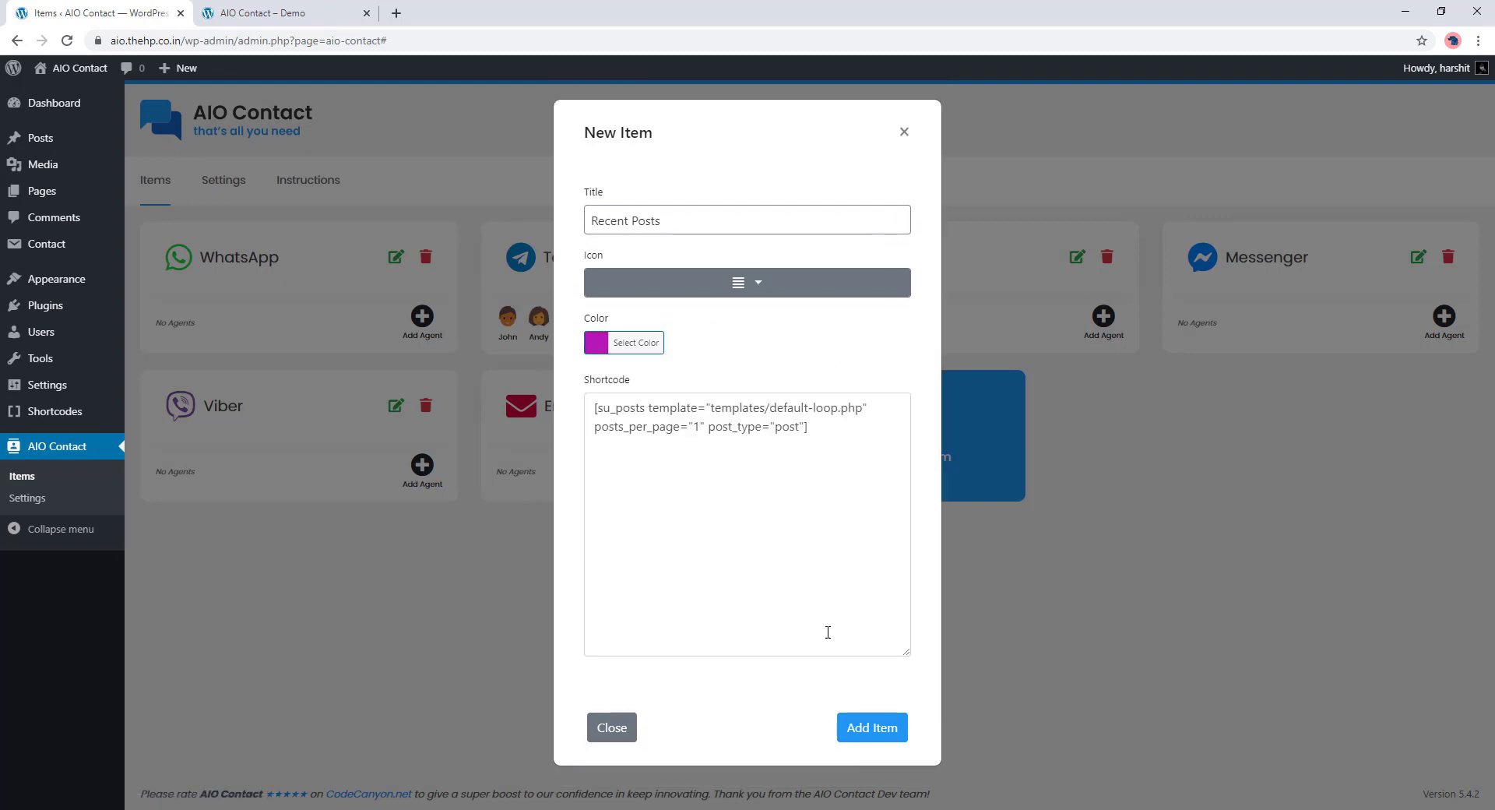
{"action": "left_click", "coordinate": [862, 730]}
{"action": "left_click", "coordinate": [773, 536]}
Step: Reload the site's front page and view the Recent Posts item in the contact widget
{"action": "left_click", "coordinate": [260, 9]}
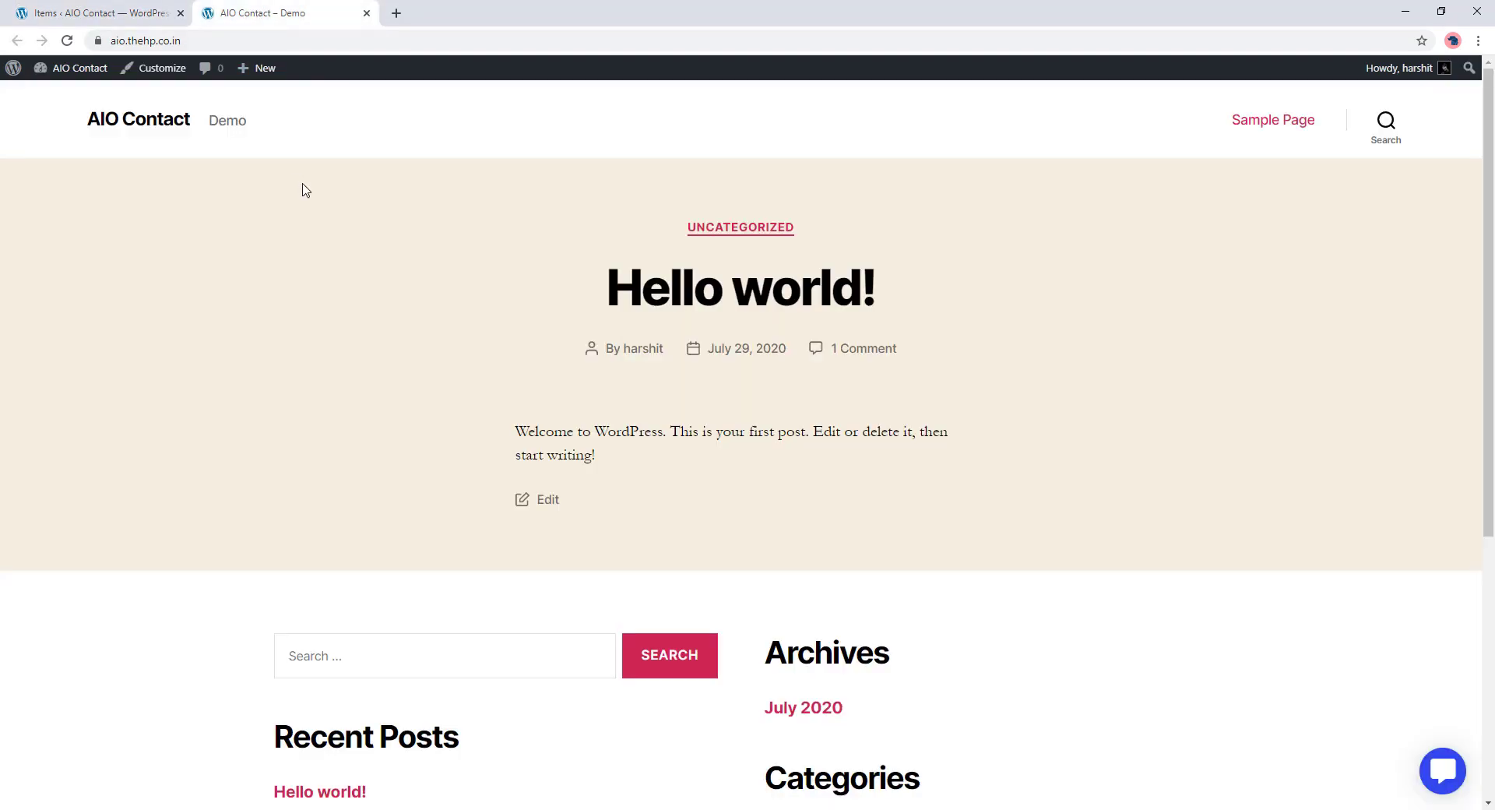
{"action": "key", "text": "F5"}
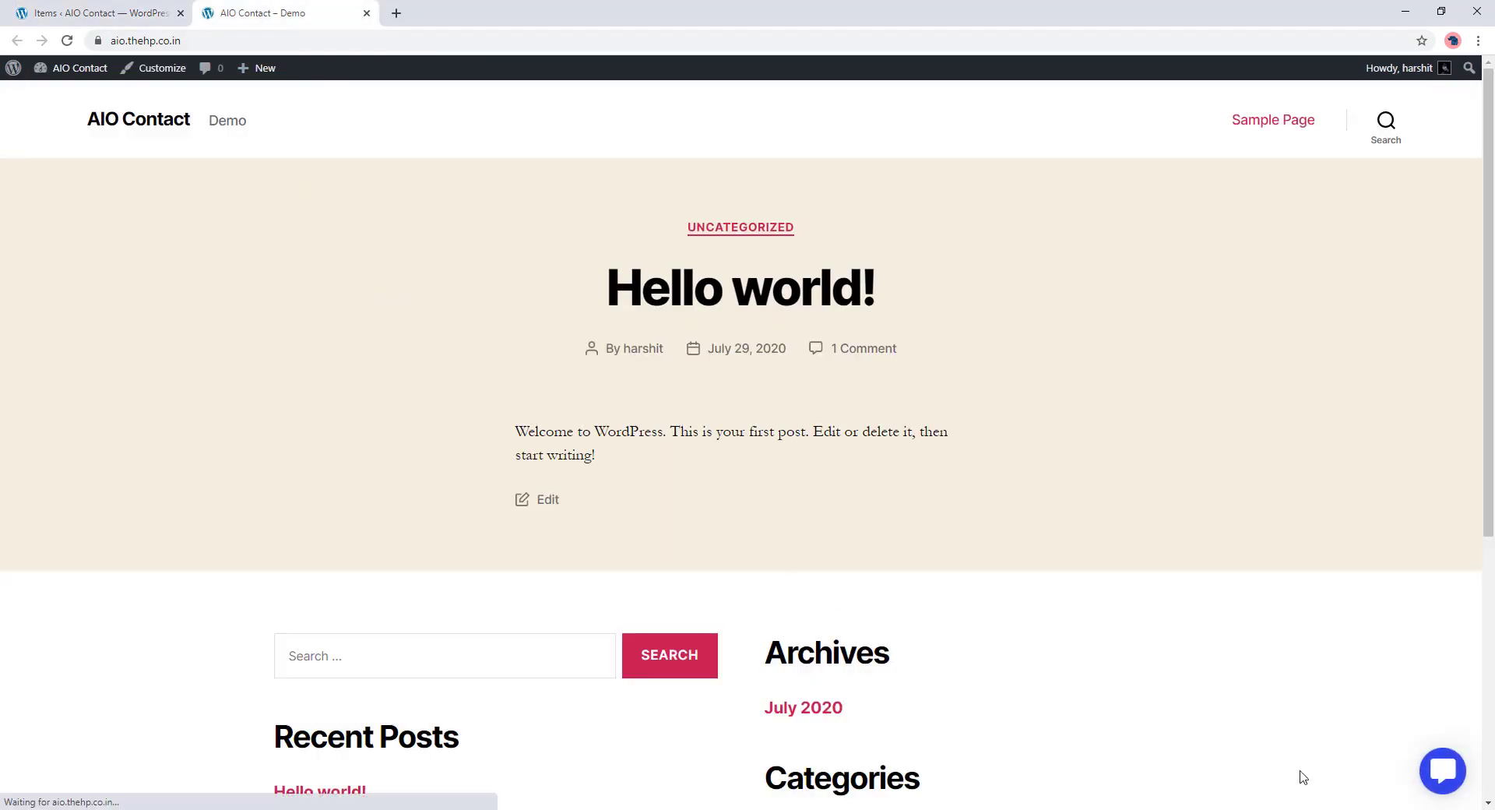
{"action": "left_click", "coordinate": [1441, 775]}
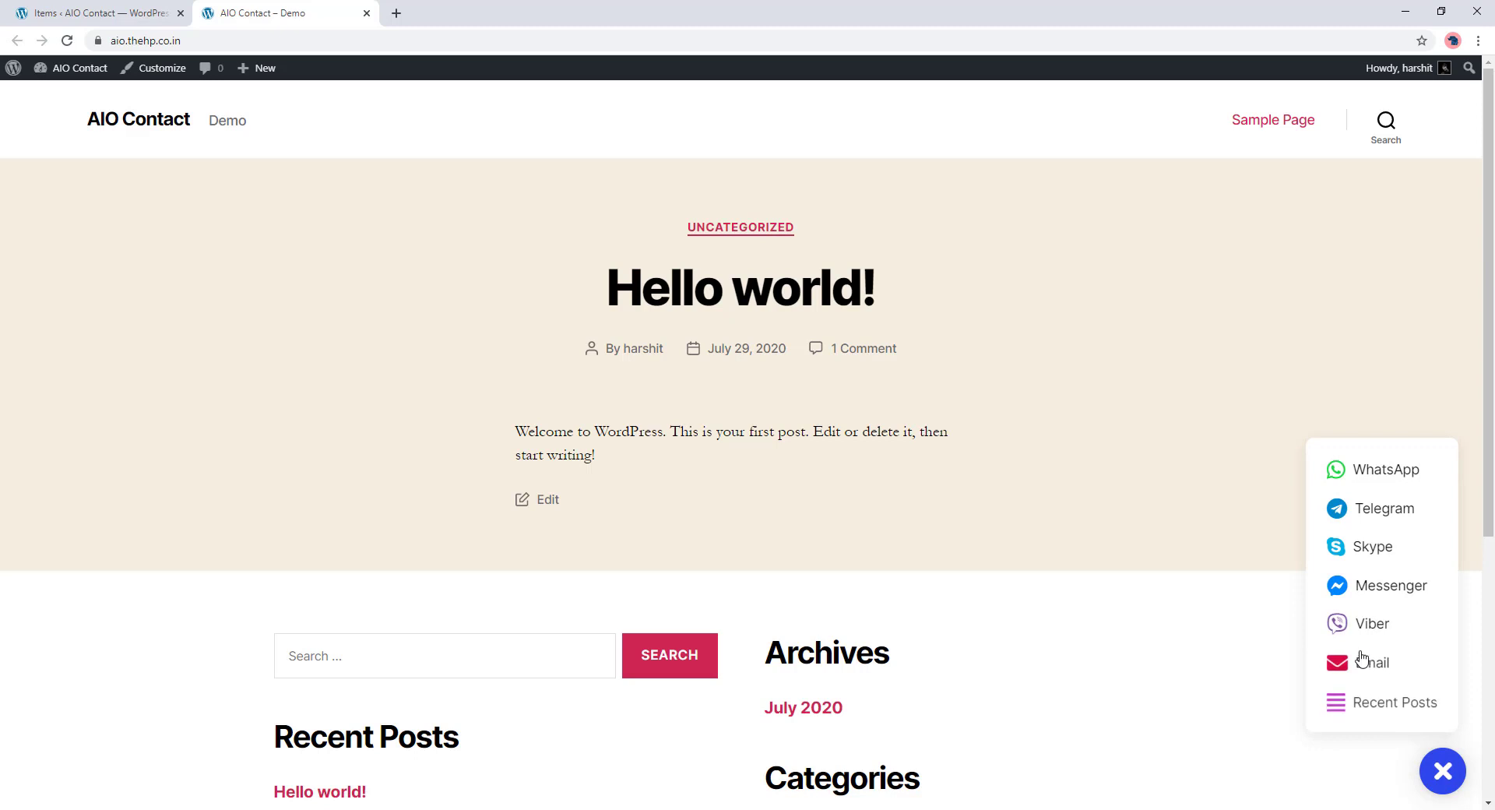
{"action": "left_click", "coordinate": [1364, 700]}
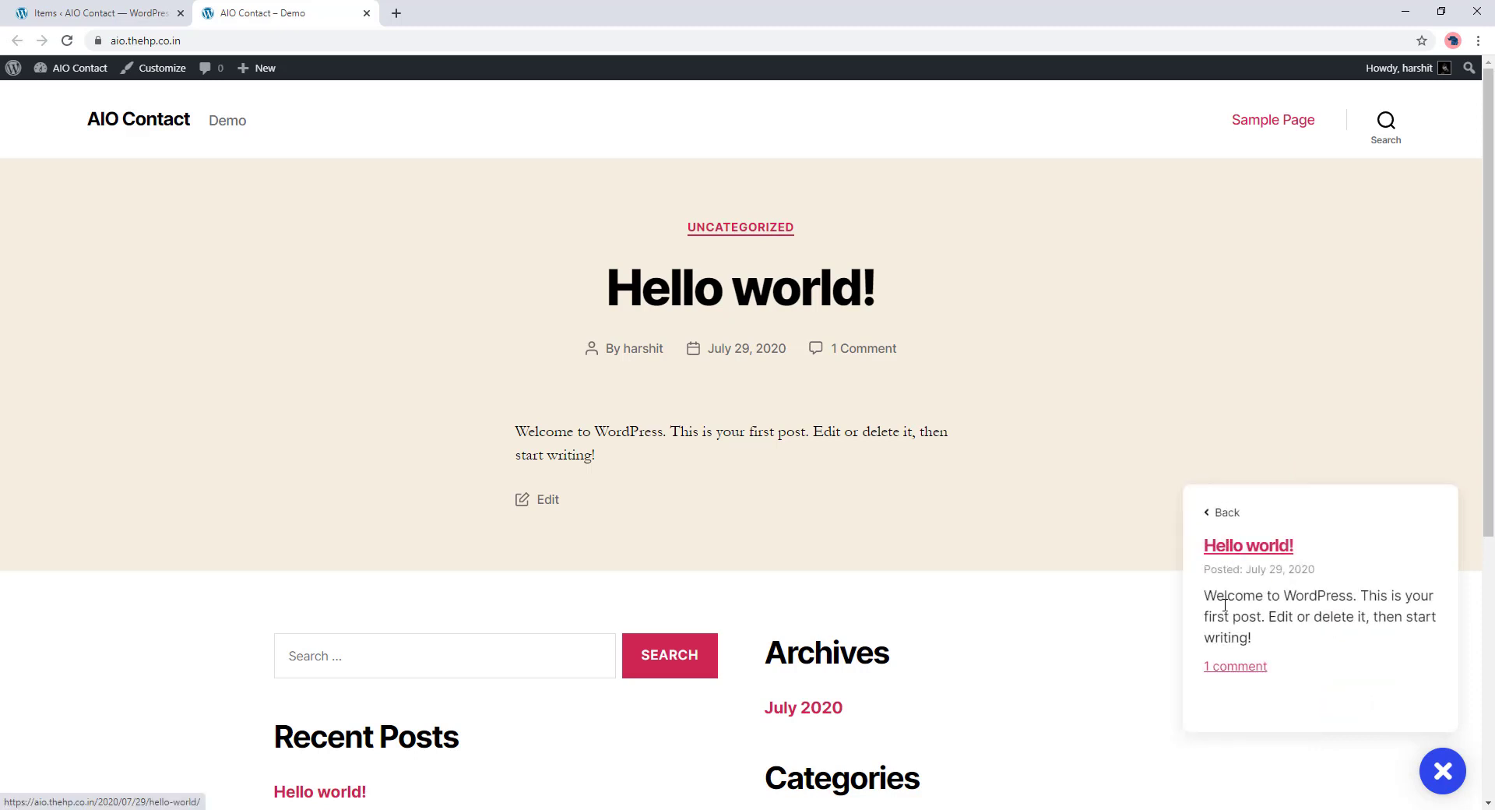